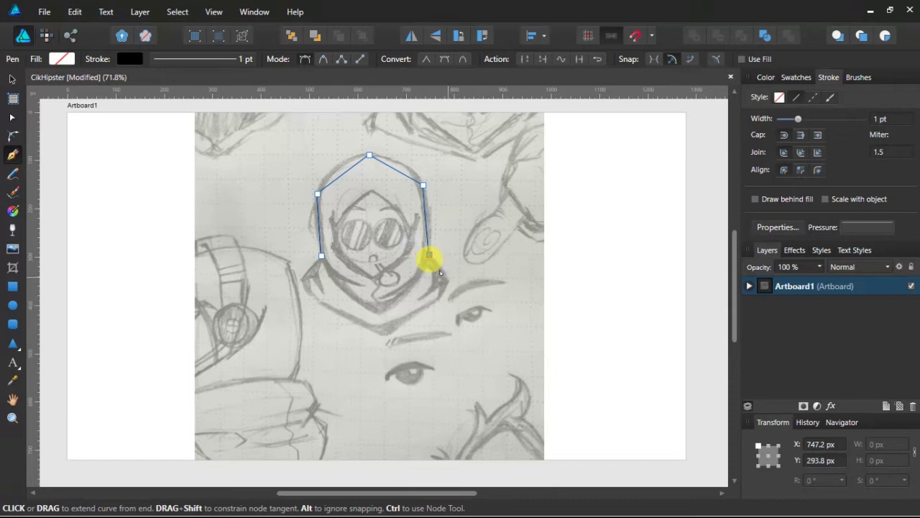
Step: Finish tracing the shoulders and lower collar edge with straight Pen segments, closing the hood outline at its starting node
{"action": "left_click", "coordinate": [435, 300]}
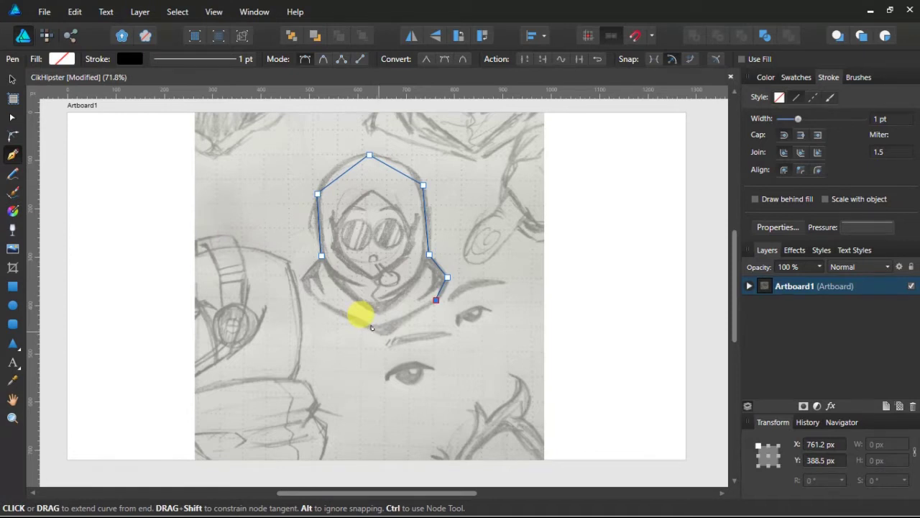
{"action": "left_click", "coordinate": [375, 331]}
{"action": "left_click", "coordinate": [322, 302]}
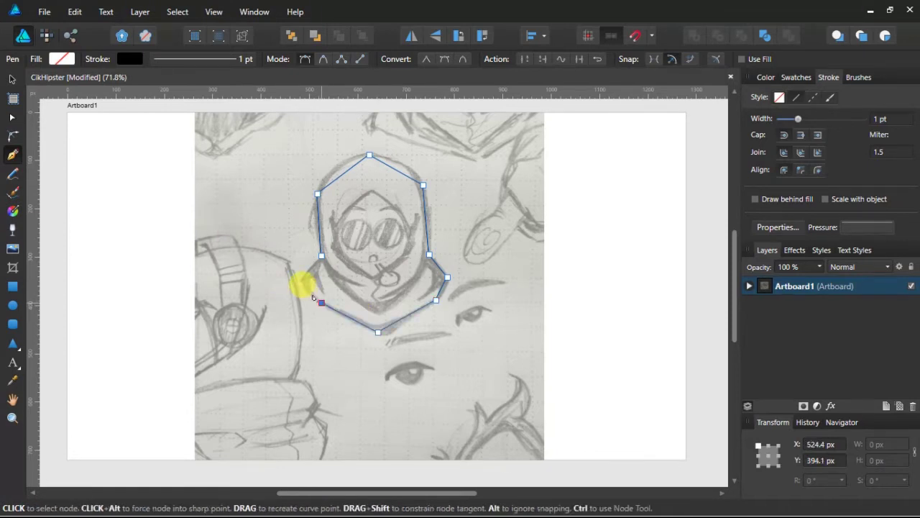
{"action": "left_click", "coordinate": [302, 279]}
{"action": "left_click", "coordinate": [322, 255]}
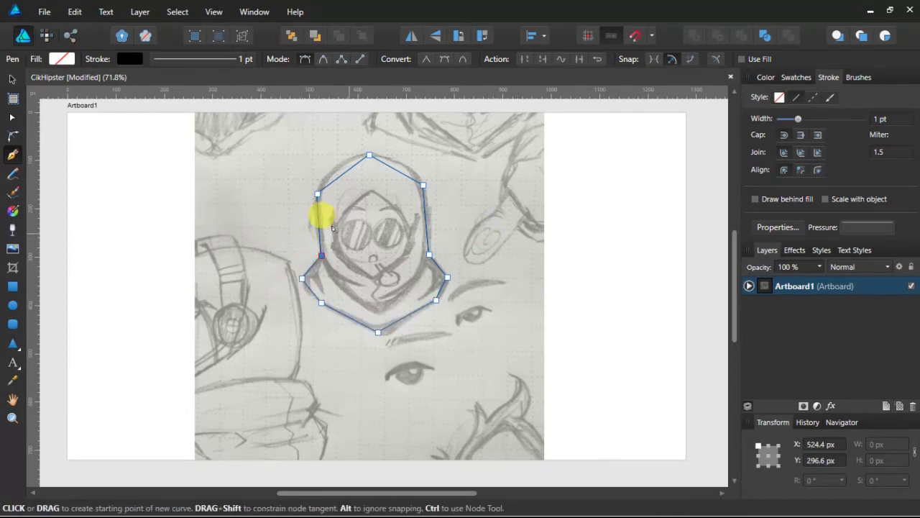
Step: Place a vertical guide through the artboard's centre and check its 50 % position in the Guides Manager
{"action": "key", "text": "v"}
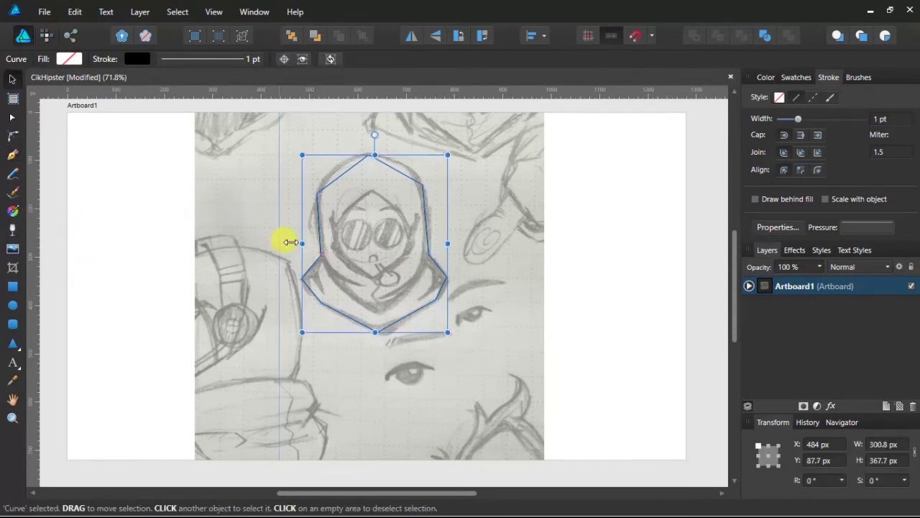
{"action": "left_click_drag", "start_coordinate": [372, 245], "coordinate": [377, 243]}
{"action": "key", "text": "ctrl+d"}
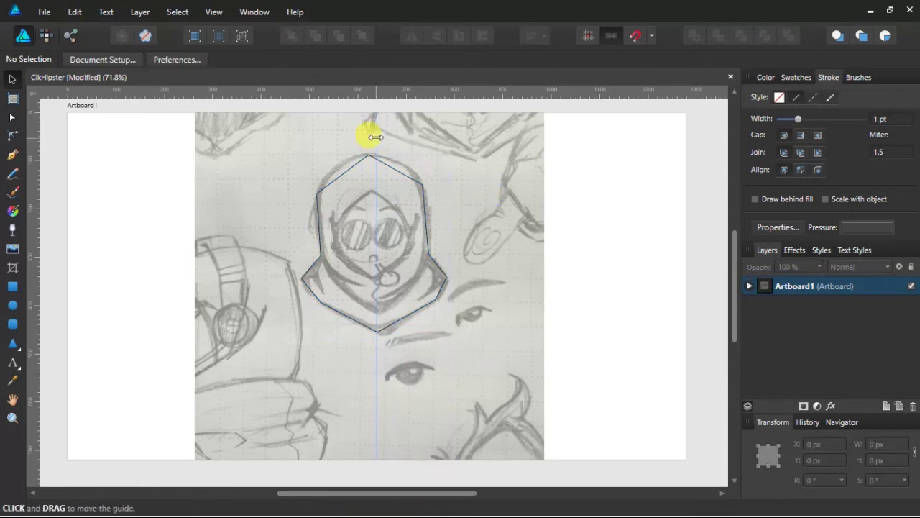
{"action": "left_click", "coordinate": [213, 12]}
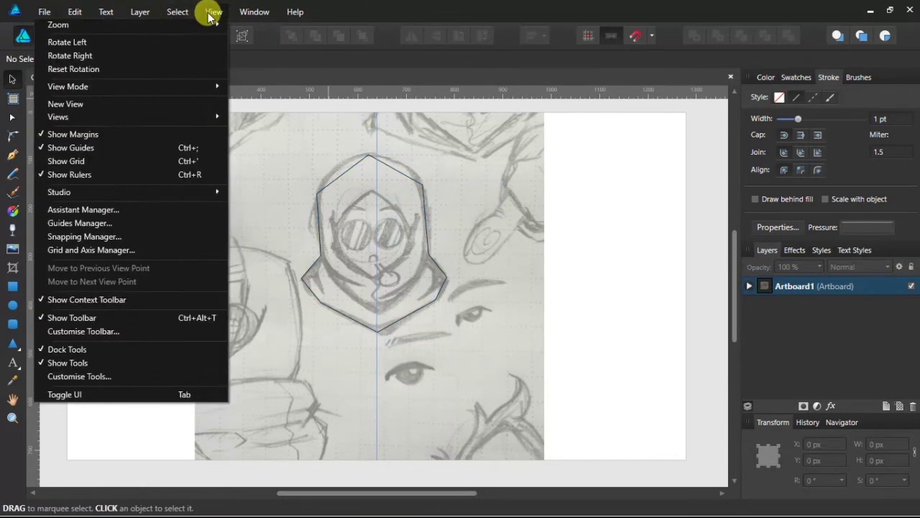
{"action": "left_click", "coordinate": [109, 223]}
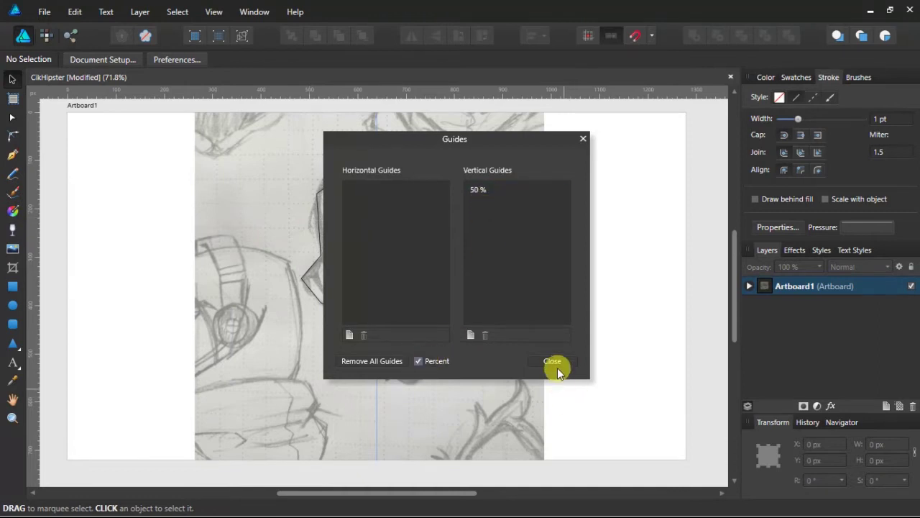
{"action": "left_click", "coordinate": [555, 362]}
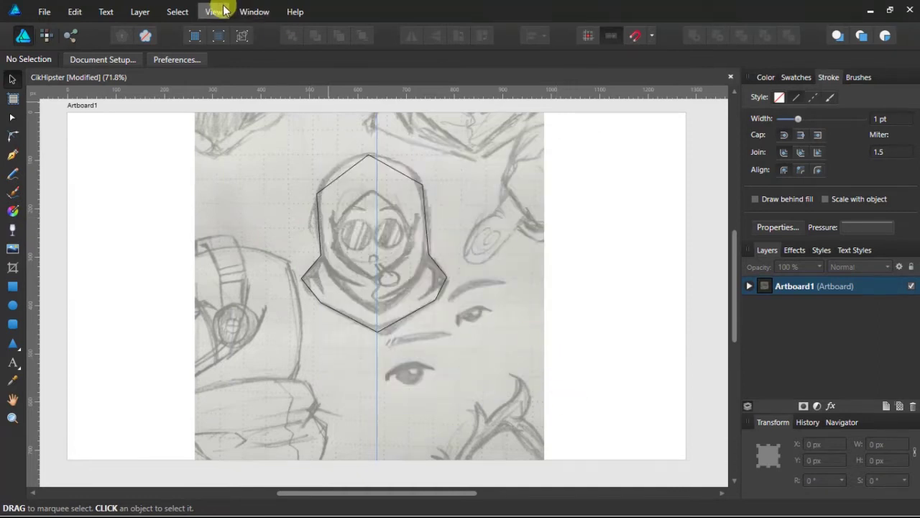
{"action": "left_click", "coordinate": [218, 12]}
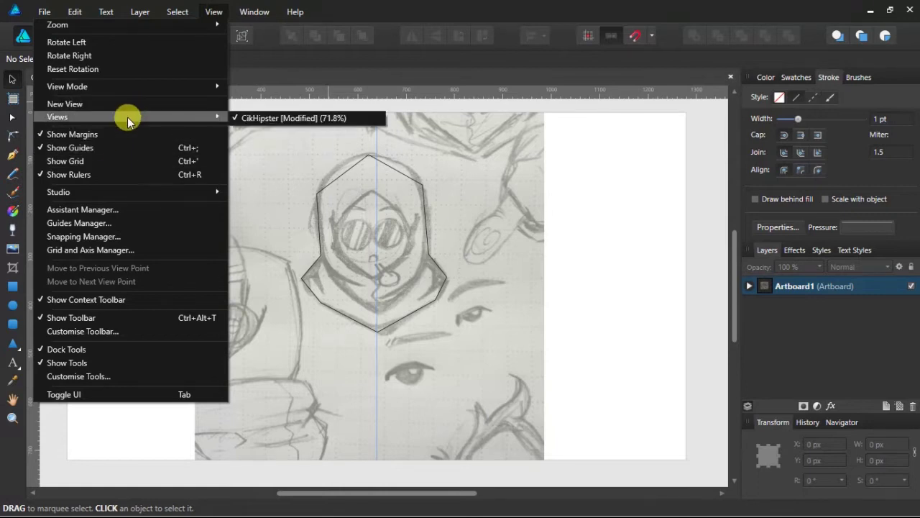
{"action": "mouse_move", "coordinate": [134, 93]}
{"action": "left_click", "coordinate": [454, 209]}
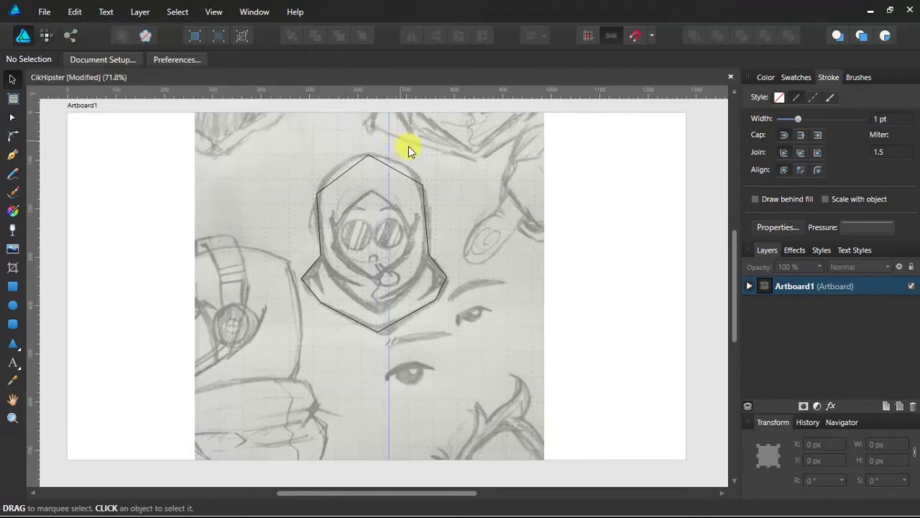
{"action": "key", "text": "ctrl+z"}
Step: Convert all nodes of the traced hood outline to smooth nodes with the Node tool
{"action": "left_click", "coordinate": [422, 195]}
{"action": "left_click", "coordinate": [418, 181]}
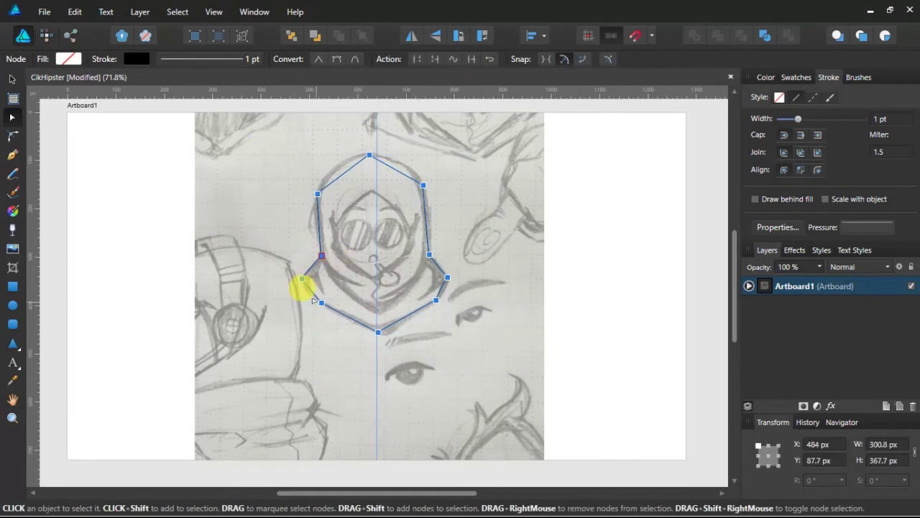
{"action": "left_click", "coordinate": [338, 62]}
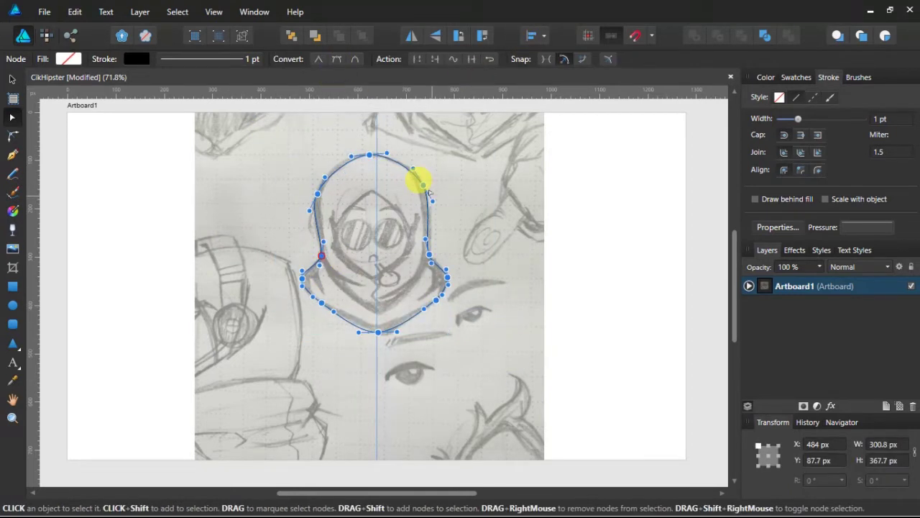
Step: Unlock the sketch image and nudge it together with the hood outline to X 267.4 px, centring the head on the guide
{"action": "scroll", "coordinate": [394, 152], "scroll_direction": "up", "scroll_amount": 2}
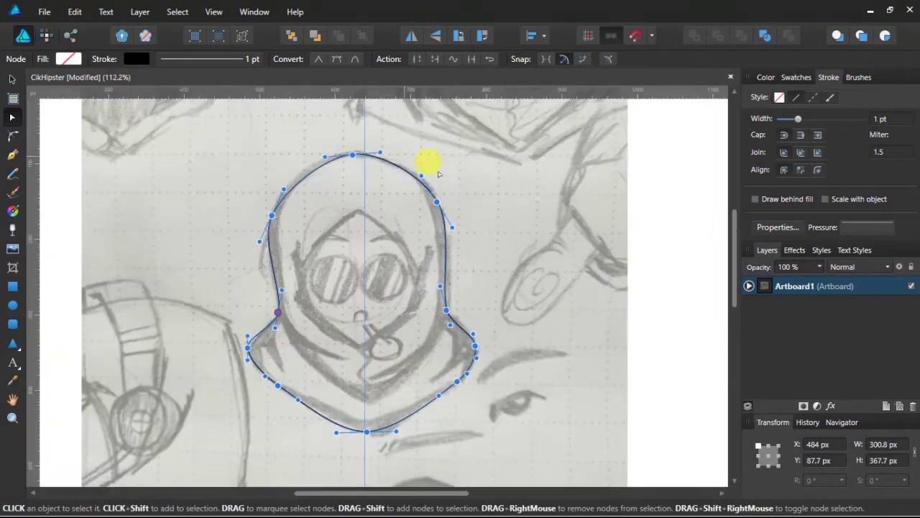
{"action": "left_click", "coordinate": [748, 285]}
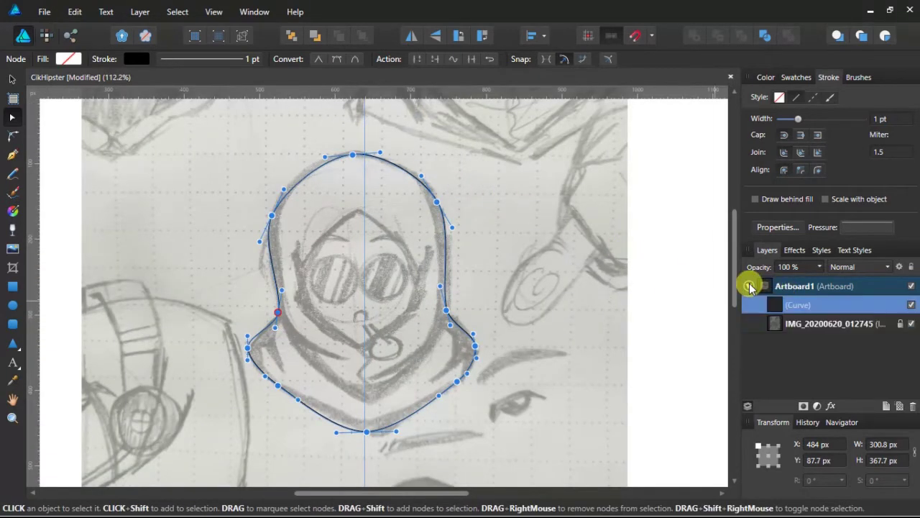
{"action": "left_click", "coordinate": [889, 325]}
{"action": "left_click", "coordinate": [446, 277], "text": "shift"}
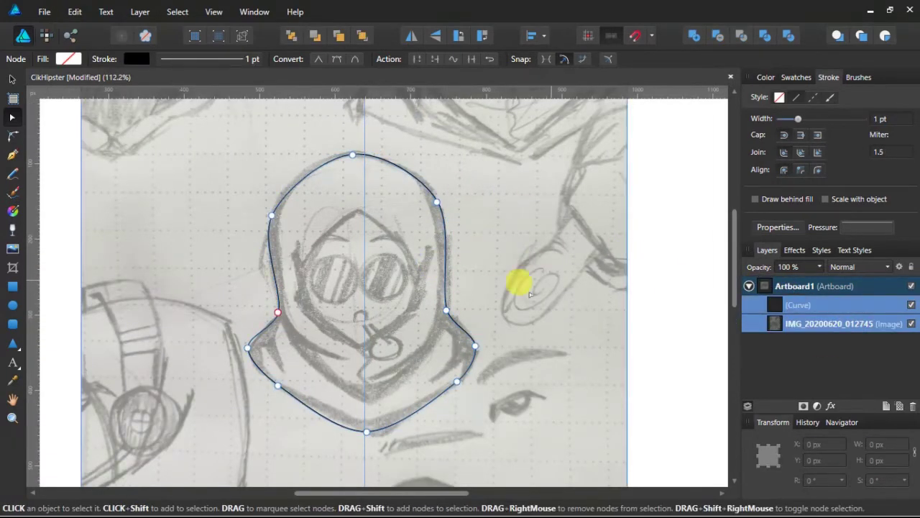
{"action": "key", "text": "v"}
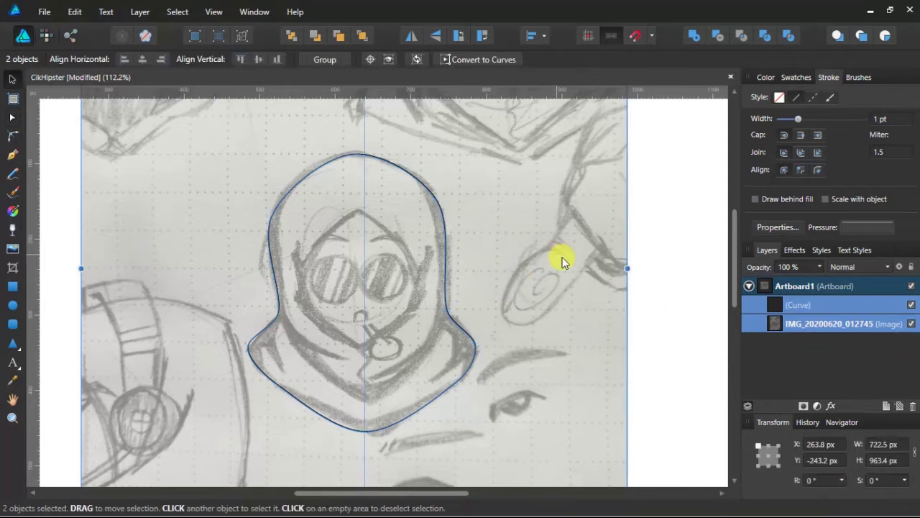
{"action": "key", "text": "Right"}
{"action": "key", "text": "Right"}
{"action": "key", "text": "Right"}
{"action": "key", "text": "Right"}
{"action": "key", "text": "Right"}
{"action": "key", "text": "Right"}
{"action": "key", "text": "Right"}
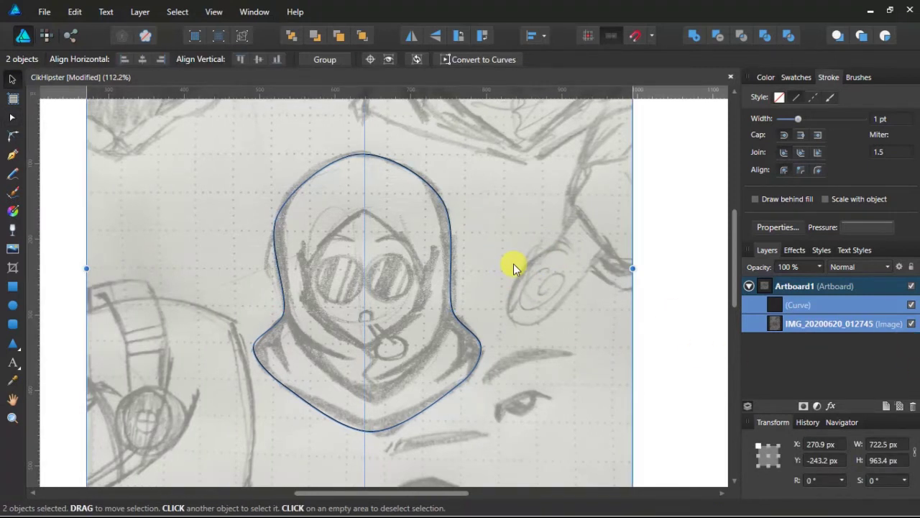
{"action": "key", "text": "Left"}
{"action": "key", "text": "Left"}
{"action": "key", "text": "Left"}
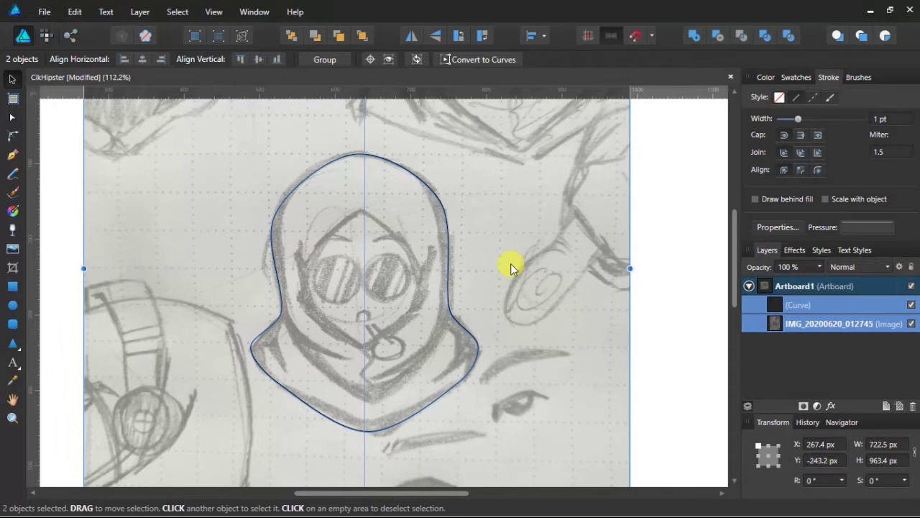
Step: Lock the sketch image again and clear the selection
{"action": "left_click", "coordinate": [886, 323]}
{"action": "left_click", "coordinate": [910, 267]}
{"action": "left_click", "coordinate": [655, 216]}
Step: Move the hood outline's top node onto the centre guide and level its handles to round the crown
{"action": "left_click", "coordinate": [437, 195]}
{"action": "key", "text": "a"}
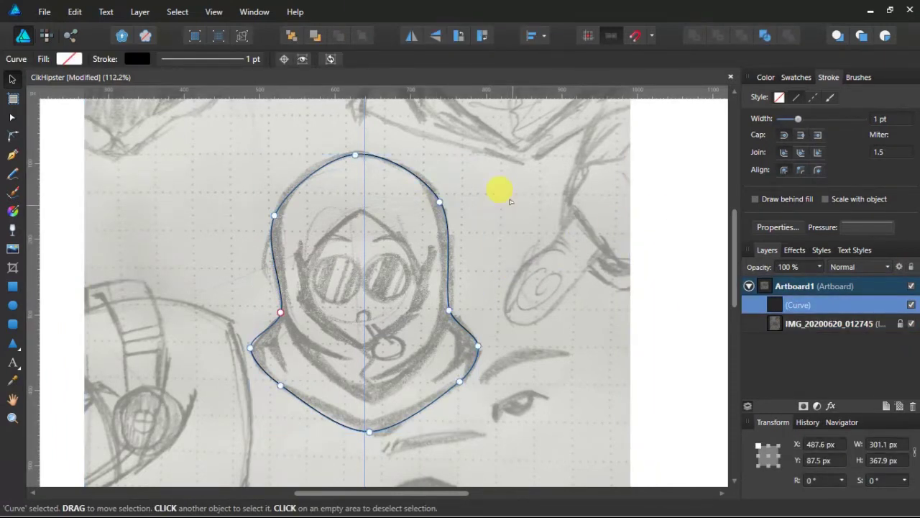
{"action": "left_click", "coordinate": [363, 153]}
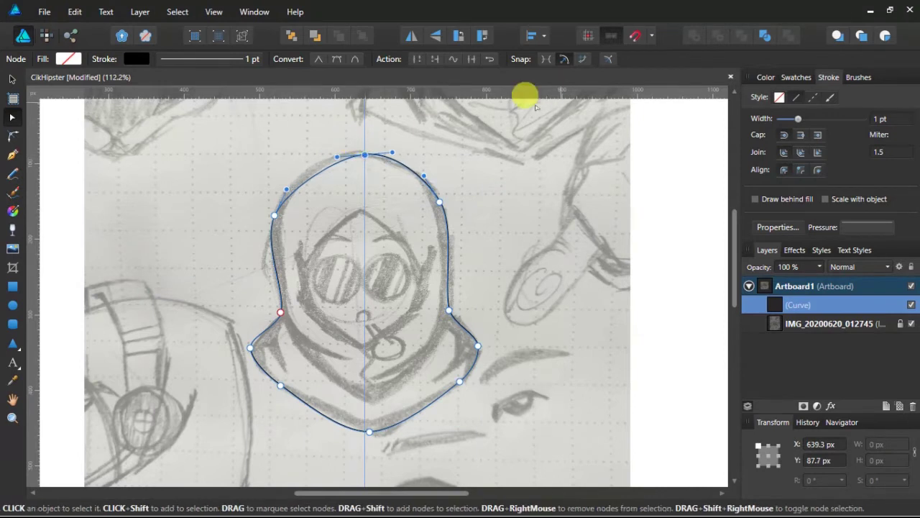
{"action": "left_click_drag", "start_coordinate": [392, 152], "coordinate": [394, 157]}
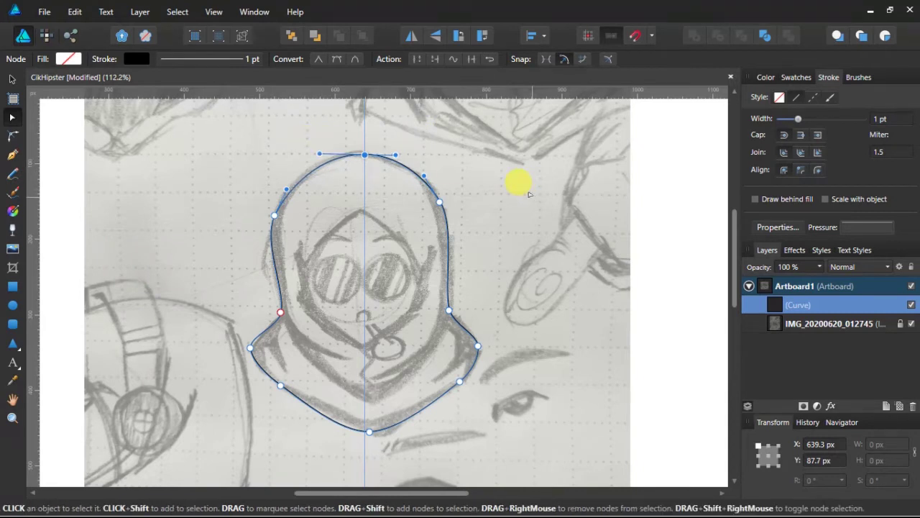
Step: Delete the nodes on the outline's left half and remove the leftover handles so a straight line joins top and bottom
{"action": "left_click_drag", "start_coordinate": [215, 154], "coordinate": [326, 457]}
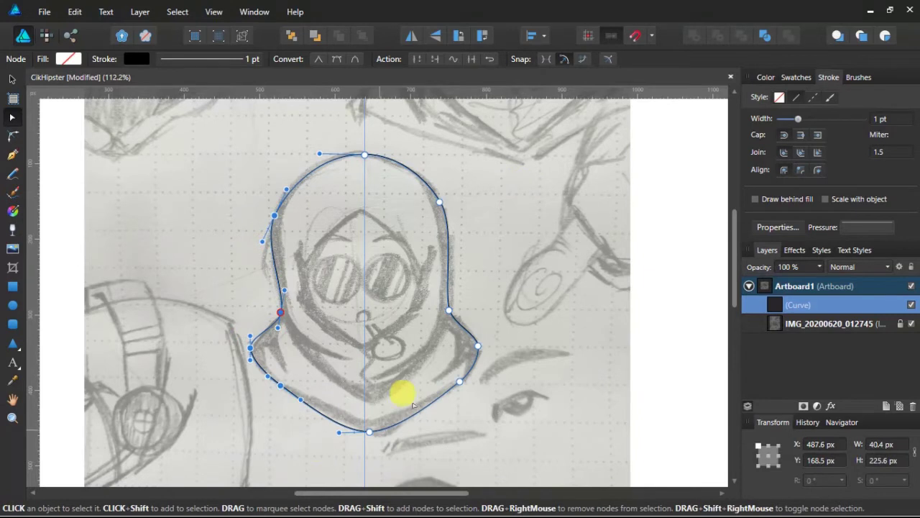
{"action": "key", "text": "Delete"}
{"action": "left_click", "coordinate": [364, 154]}
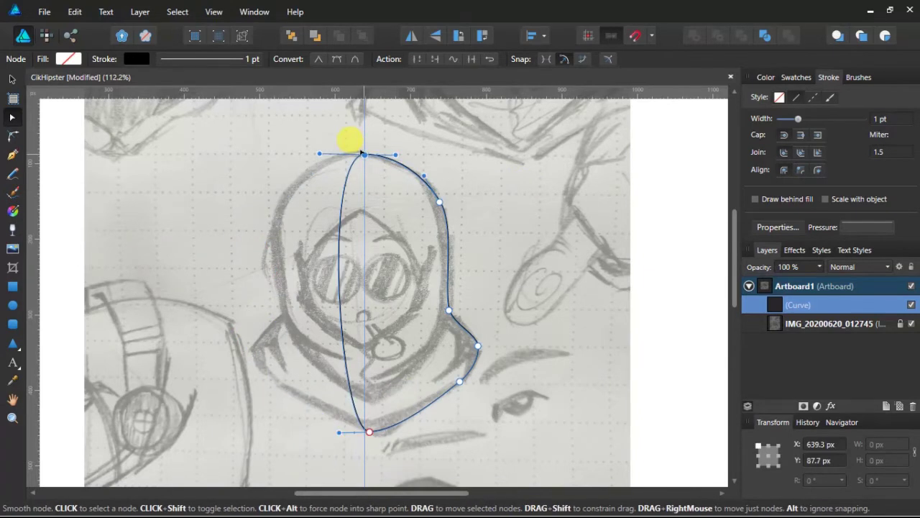
{"action": "left_click", "coordinate": [318, 153], "text": "alt"}
{"action": "left_click", "coordinate": [339, 431], "text": "alt"}
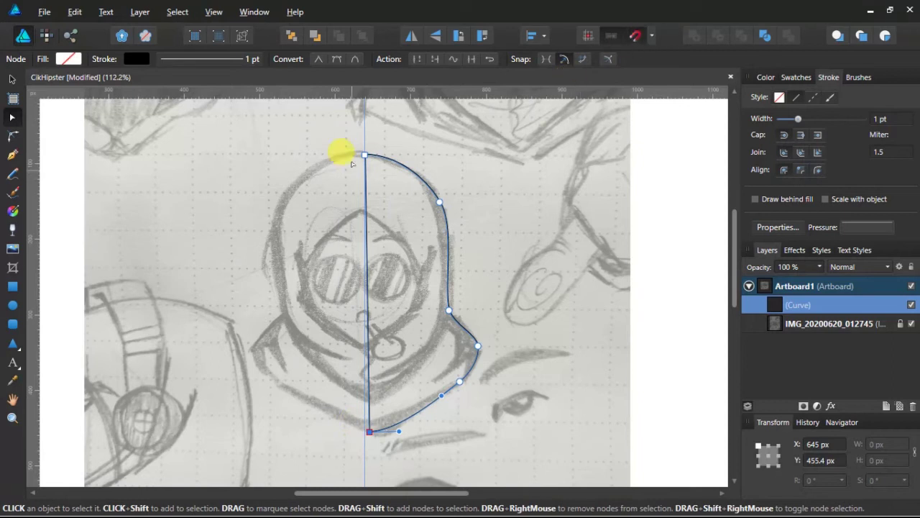
Step: Align the half outline's top and bottom nodes to the centre guide and fit the lower collar curve to the sketch
{"action": "mouse_move", "coordinate": [365, 154]}
{"action": "left_mouse_down"}
{"action": "mouse_move", "coordinate": [440, 149]}
{"action": "mouse_move", "coordinate": [361, 150]}
{"action": "left_mouse_up"}
{"action": "left_click", "coordinate": [363, 432]}
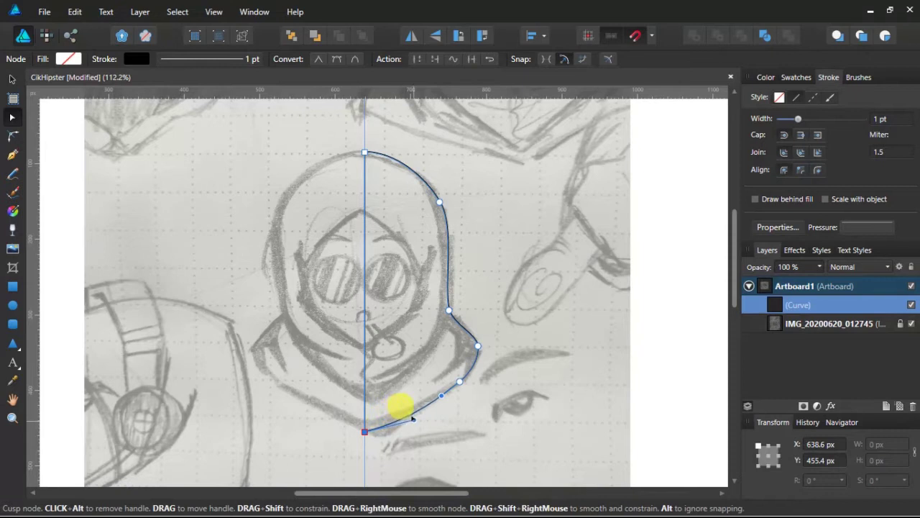
{"action": "left_click", "coordinate": [459, 382]}
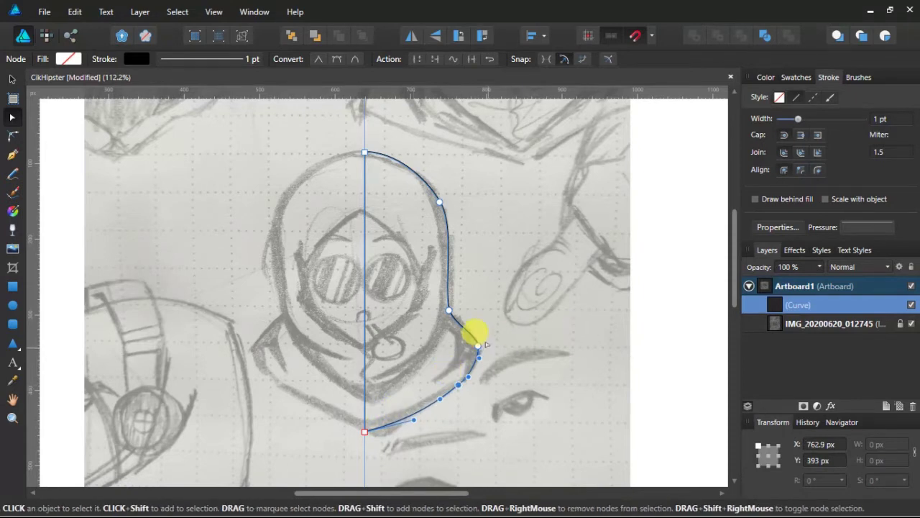
Step: Turn the shoulder-tip and neck nodes into corners and bow the segment between them outward along the sketch
{"action": "left_click", "coordinate": [477, 345]}
{"action": "left_click", "coordinate": [479, 331], "text": "alt"}
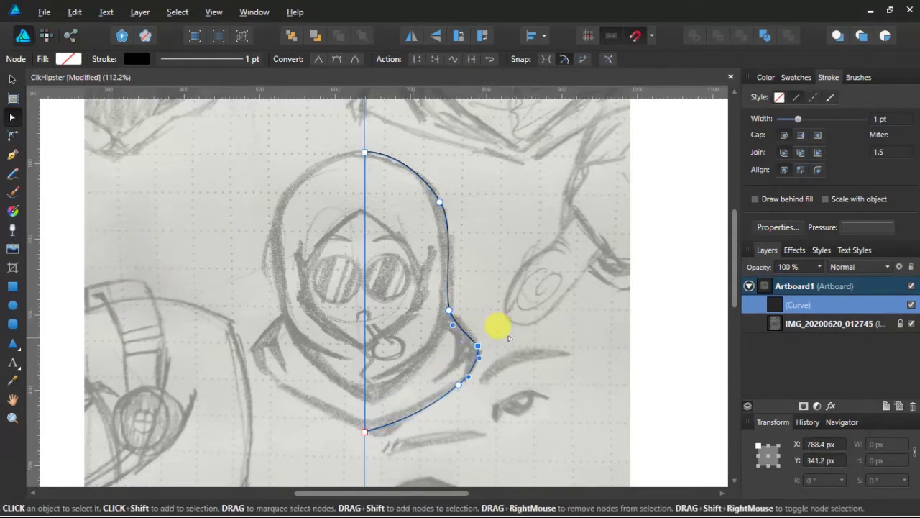
{"action": "left_click", "coordinate": [451, 309]}
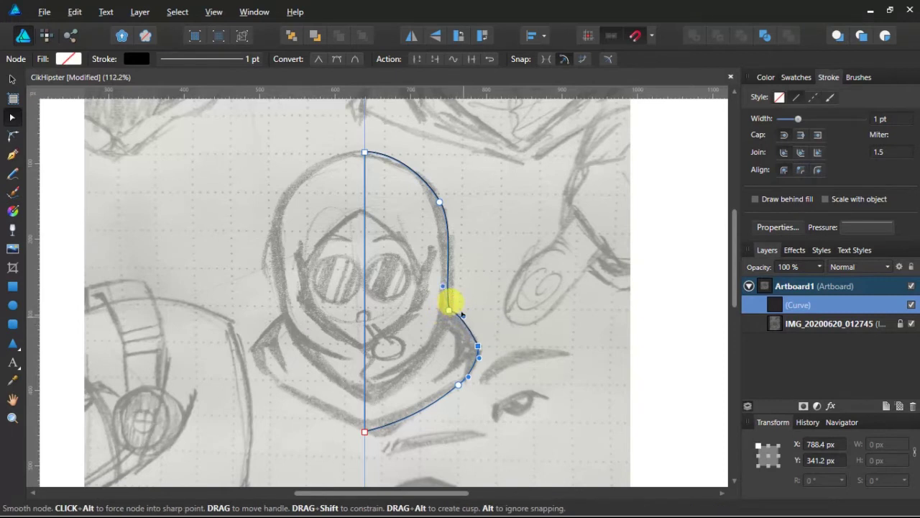
{"action": "left_click", "coordinate": [466, 320], "text": "alt"}
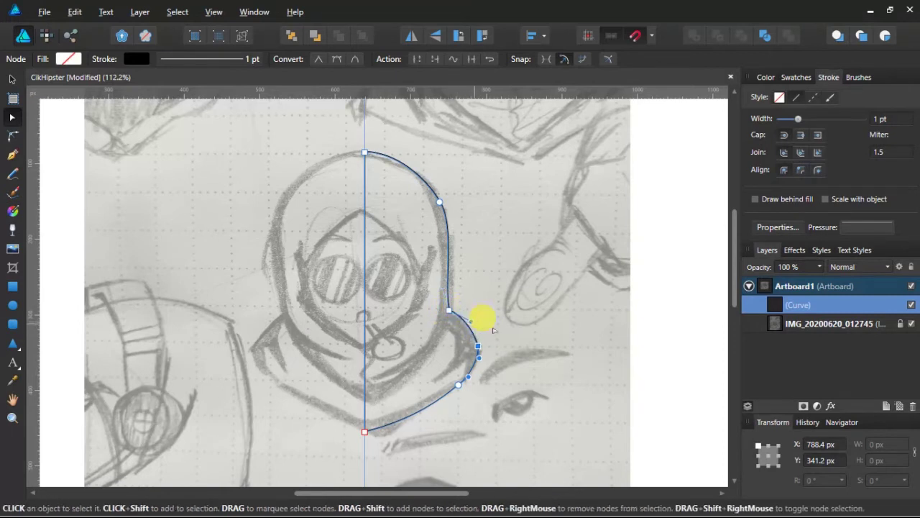
Step: Fit the hood's right side to the sketch by bowing it outward, raising its upper node and repositioning the neck node
{"action": "left_click_drag", "start_coordinate": [445, 280], "coordinate": [455, 281]}
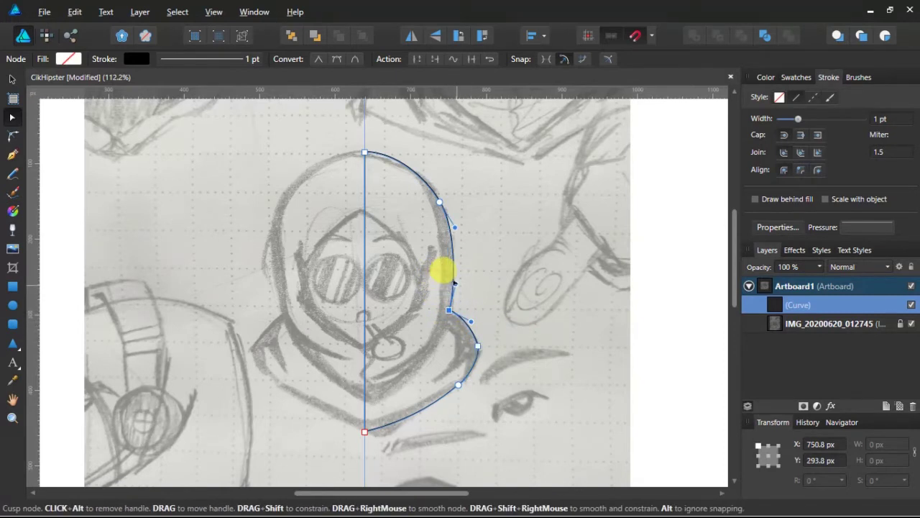
{"action": "mouse_move", "coordinate": [439, 202]}
{"action": "left_mouse_down"}
{"action": "mouse_move", "coordinate": [448, 189]}
{"action": "mouse_move", "coordinate": [438, 195]}
{"action": "left_mouse_up"}
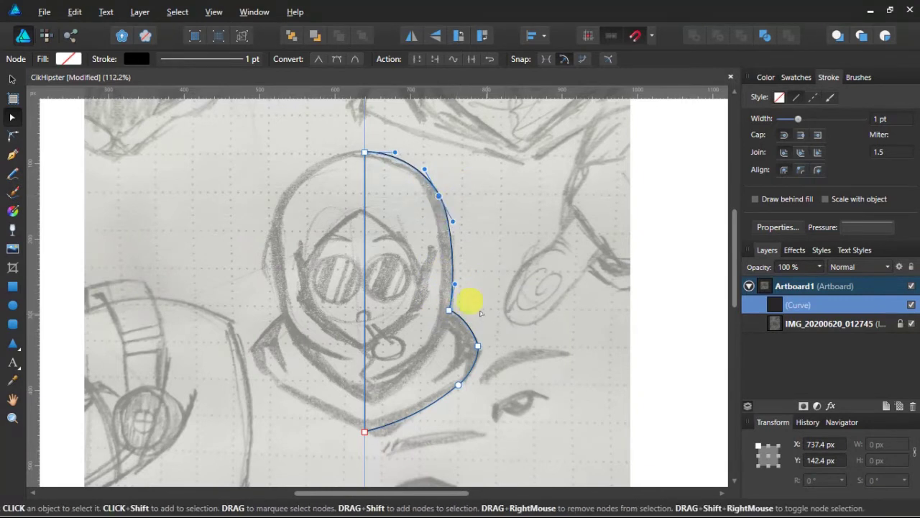
{"action": "left_click", "coordinate": [450, 312]}
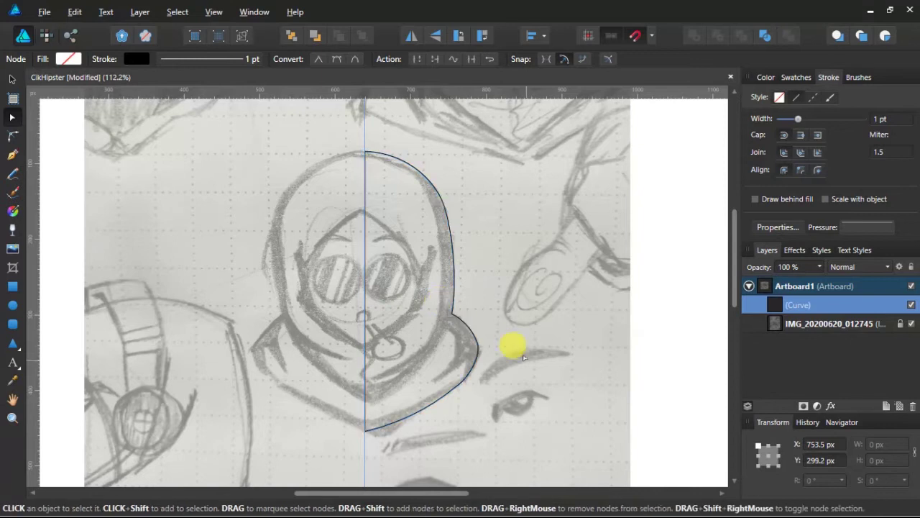
Step: Refine the curve below the shoulder tip, moving the lower collar node to about X 760, Y 394 px
{"action": "left_click", "coordinate": [477, 347]}
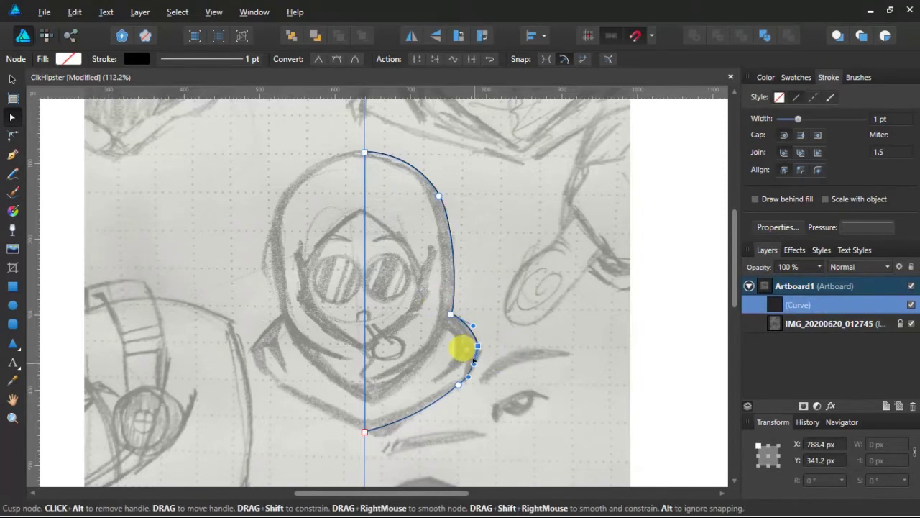
{"action": "left_click", "coordinate": [480, 375]}
{"action": "left_click", "coordinate": [477, 348]}
{"action": "scroll", "coordinate": [480, 348], "scroll_direction": "up", "scroll_amount": 6}
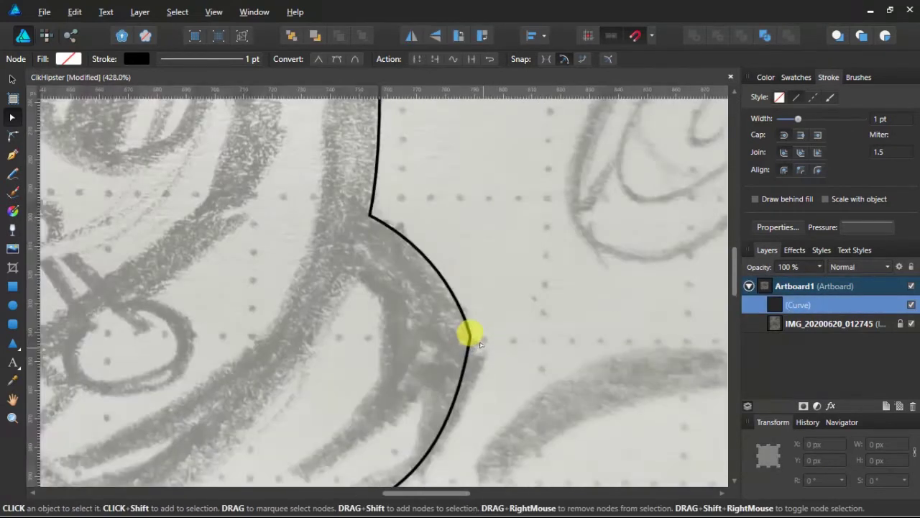
{"action": "left_click", "coordinate": [470, 335]}
{"action": "scroll", "coordinate": [471, 338], "scroll_direction": "down", "scroll_amount": 3}
{"action": "left_click_drag", "start_coordinate": [397, 363], "coordinate": [389, 365]}
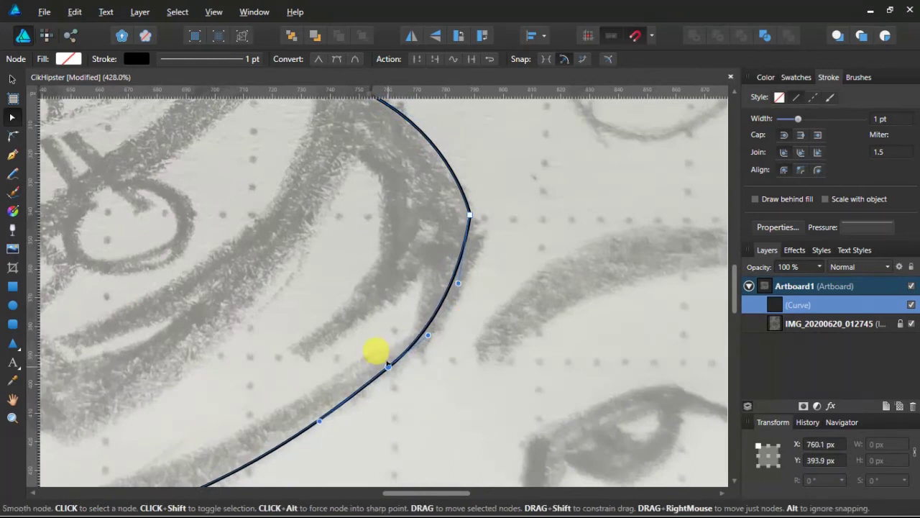
Step: Duplicate the finished half outline and move the copy about 150 px left, across the centre guide
{"action": "left_click", "coordinate": [474, 303]}
{"action": "scroll", "coordinate": [478, 296], "scroll_direction": "down", "scroll_amount": 5}
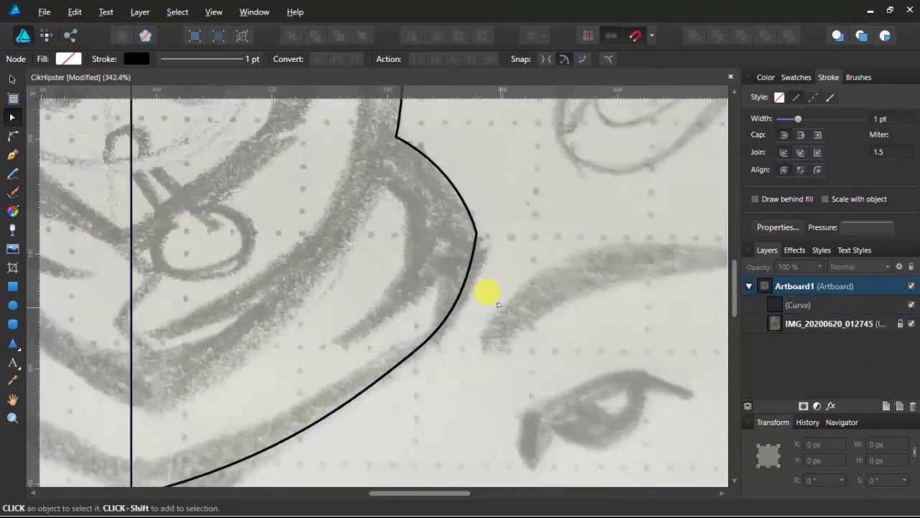
{"action": "mouse_move", "coordinate": [401, 288]}
{"action": "left_mouse_down"}
{"action": "mouse_move", "coordinate": [438, 355]}
{"action": "mouse_move", "coordinate": [547, 440]}
{"action": "mouse_move", "coordinate": [477, 419]}
{"action": "mouse_move", "coordinate": [476, 390]}
{"action": "left_mouse_up"}
{"action": "scroll", "coordinate": [512, 349], "scroll_direction": "down", "scroll_amount": 2}
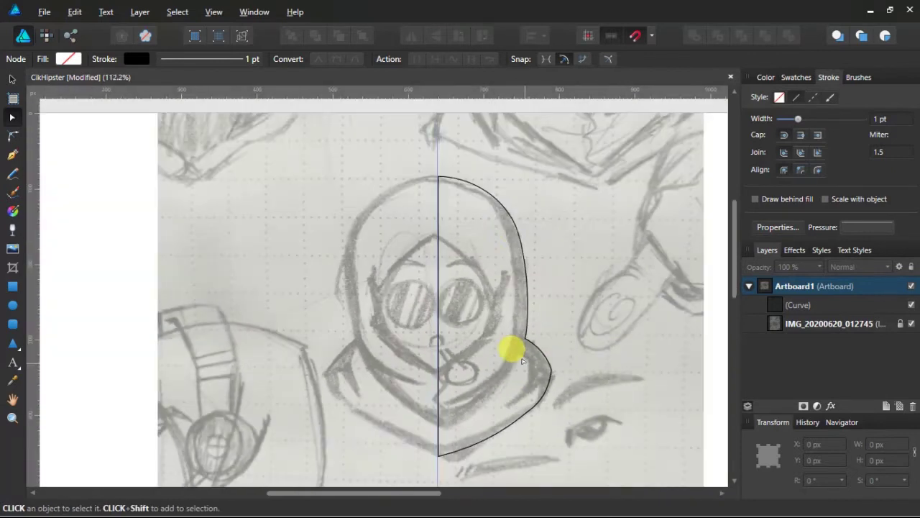
{"action": "scroll", "coordinate": [511, 316], "scroll_direction": "up", "scroll_amount": 2}
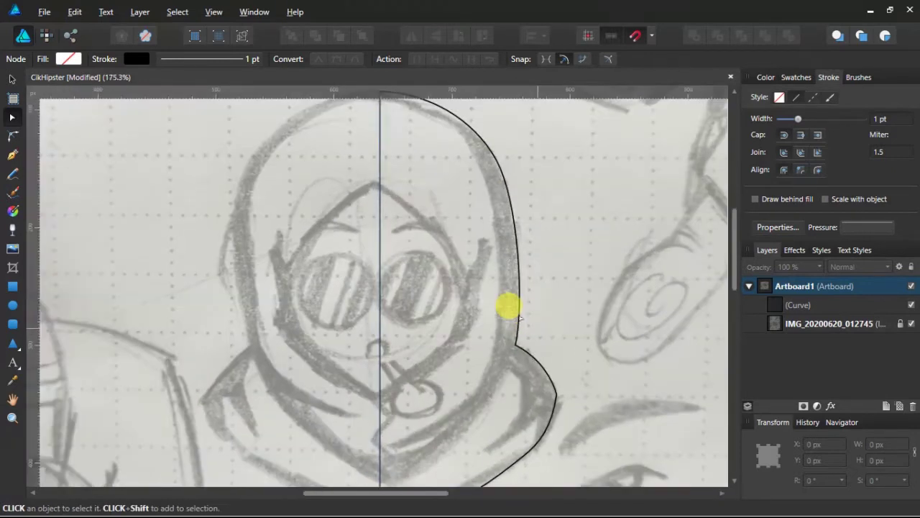
{"action": "left_click", "coordinate": [512, 218]}
{"action": "key", "text": "v"}
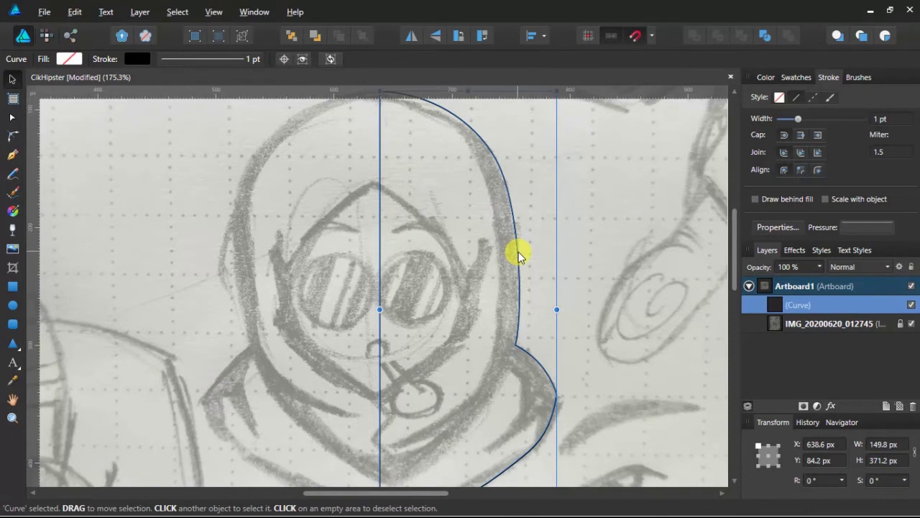
{"action": "key", "text": "ctrl+j"}
{"action": "scroll", "coordinate": [519, 252], "scroll_direction": "down", "scroll_amount": 1}
{"action": "scroll", "coordinate": [519, 251], "scroll_direction": "down", "scroll_amount": 2}
{"action": "left_click_drag", "start_coordinate": [517, 245], "coordinate": [400, 240]}
Step: Flip the copy horizontally and align its bottom tip with the original half's tip on the centre guide
{"action": "right_click", "coordinate": [400, 239]}
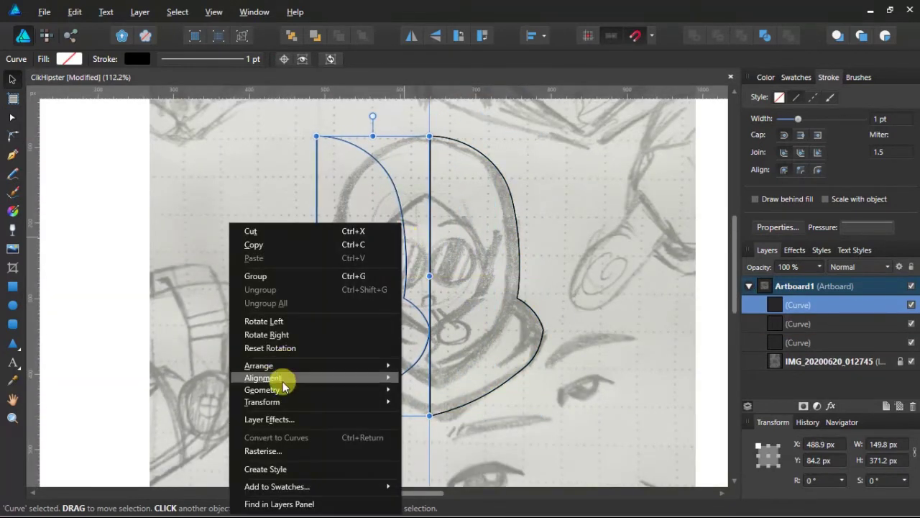
{"action": "mouse_move", "coordinate": [336, 407]}
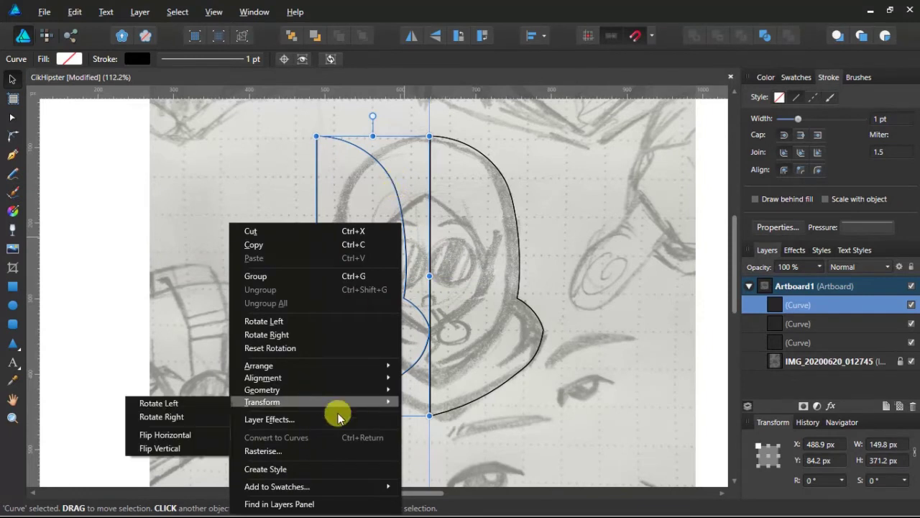
{"action": "left_click", "coordinate": [179, 434]}
{"action": "scroll", "coordinate": [440, 420], "scroll_direction": "up", "scroll_amount": 10}
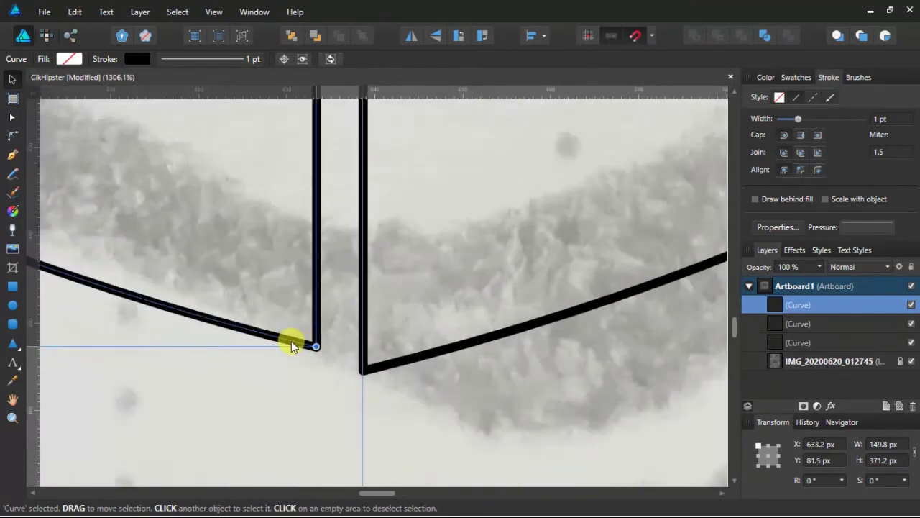
{"action": "left_click_drag", "start_coordinate": [291, 341], "coordinate": [339, 370]}
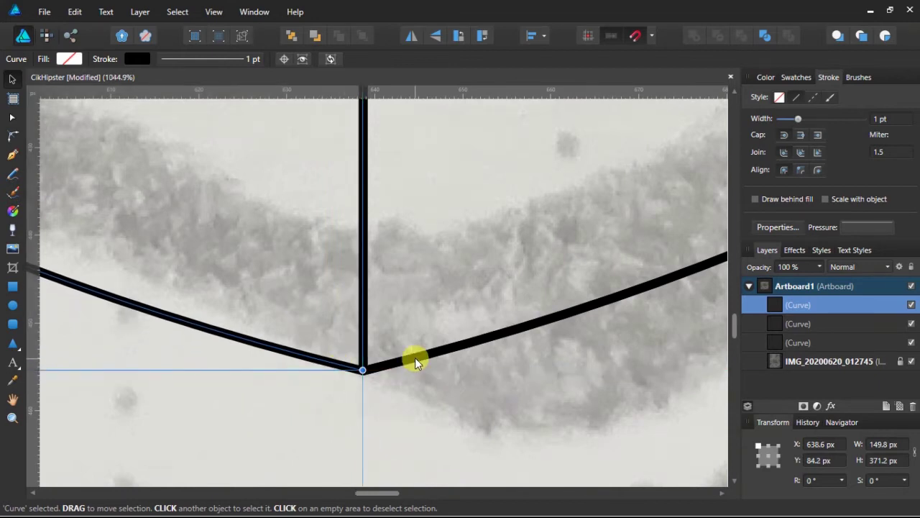
Step: Merge the two mirrored halves into one outline with the Add operation, then check it against the sketch
{"action": "scroll", "coordinate": [432, 358], "scroll_direction": "down", "scroll_amount": 10}
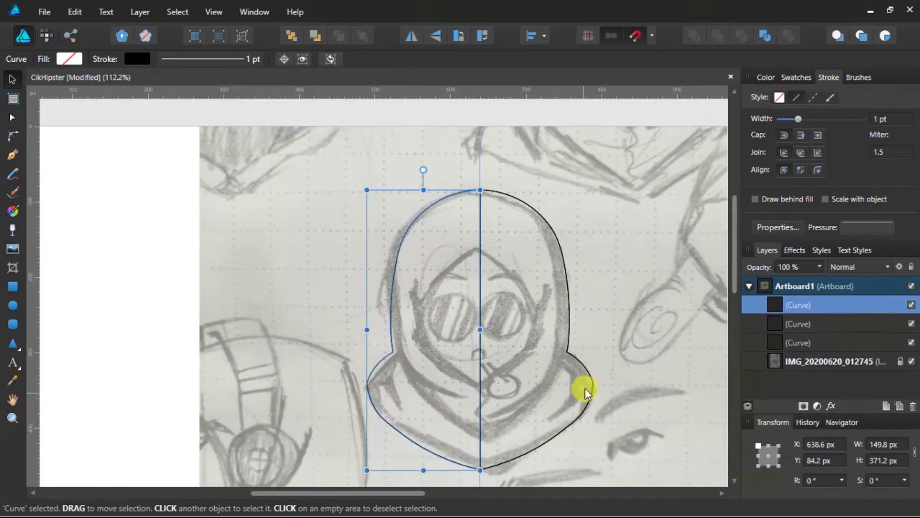
{"action": "left_click", "coordinate": [581, 363], "text": "shift"}
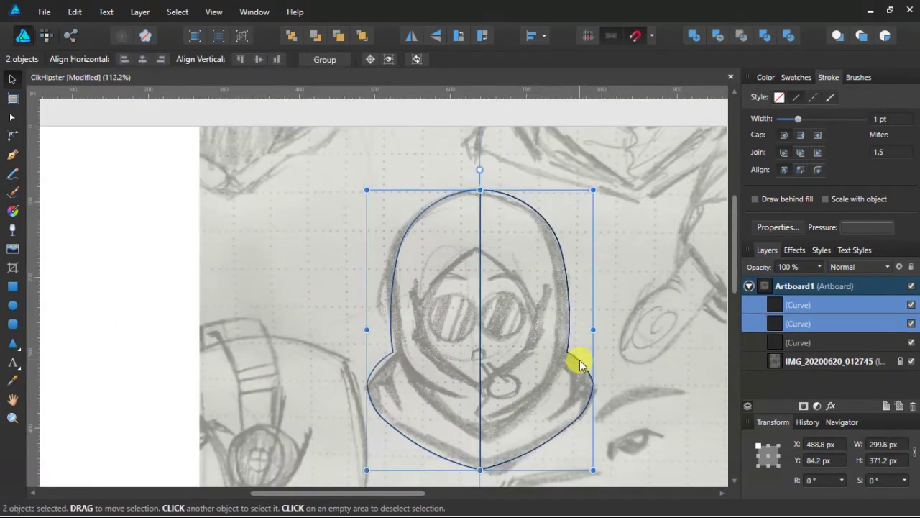
{"action": "left_click", "coordinate": [694, 36]}
{"action": "left_click", "coordinate": [641, 262]}
{"action": "scroll", "coordinate": [642, 262], "scroll_direction": "up", "scroll_amount": 3}
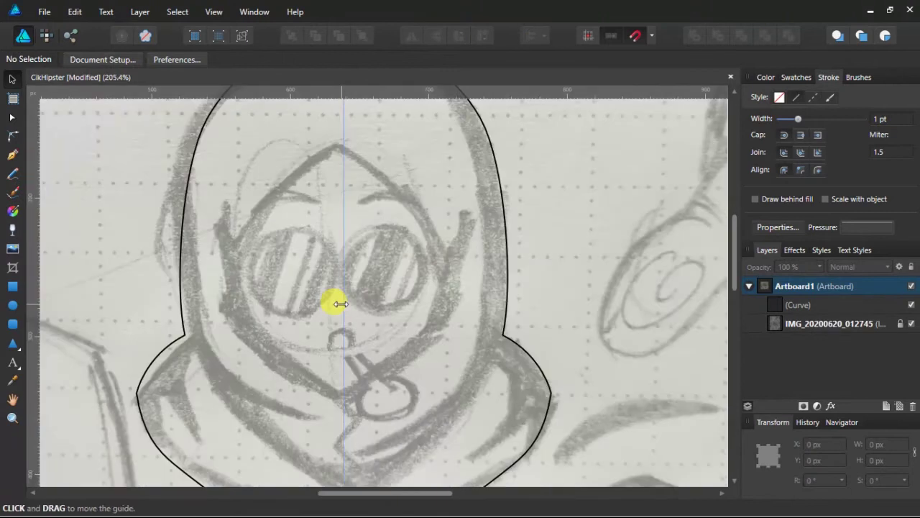
{"action": "scroll", "coordinate": [386, 314], "scroll_direction": "down", "scroll_amount": 4}
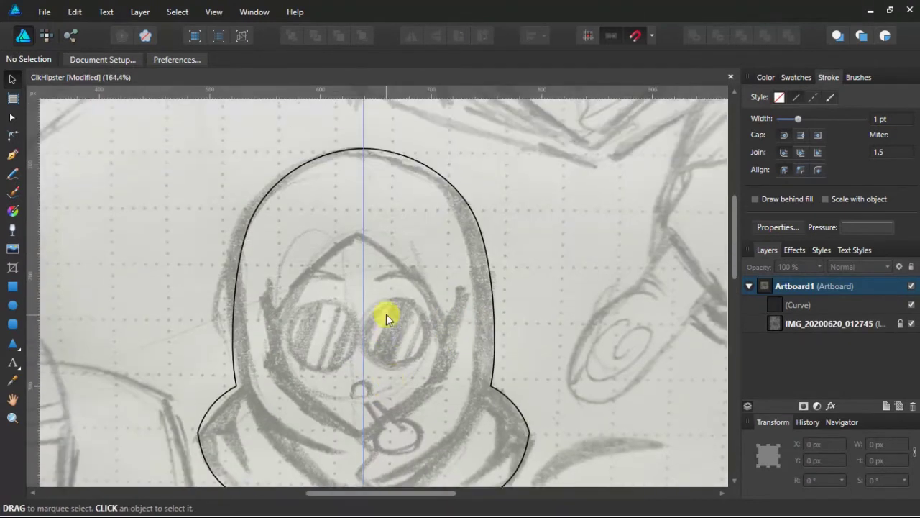
{"action": "scroll", "coordinate": [428, 324], "scroll_direction": "up", "scroll_amount": 5}
{"action": "scroll", "coordinate": [436, 338], "scroll_direction": "down", "scroll_amount": 4}
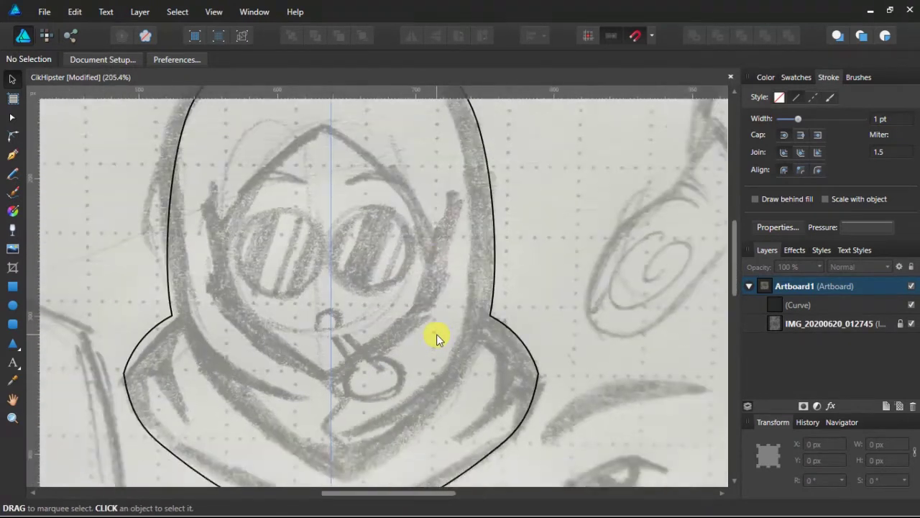
{"action": "scroll", "coordinate": [436, 334], "scroll_direction": "up", "scroll_amount": 4}
Step: Draw the inner hood edge with the Pen tool, from the top of the centre guide down the right side to about X 741, Y 296 px
{"action": "left_click", "coordinate": [13, 155]}
{"action": "scroll", "coordinate": [432, 182], "scroll_direction": "down", "scroll_amount": 3}
{"action": "scroll", "coordinate": [434, 185], "scroll_direction": "down", "scroll_amount": 2}
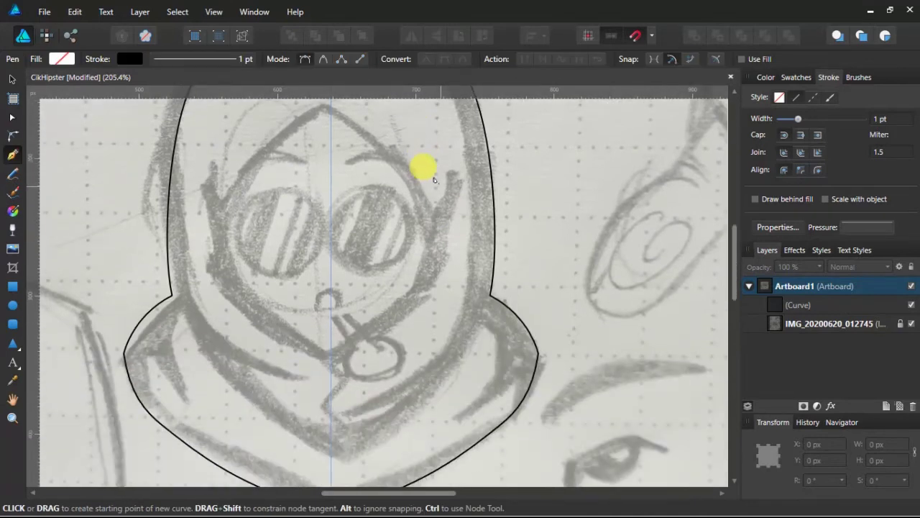
{"action": "scroll", "coordinate": [456, 171], "scroll_direction": "up", "scroll_amount": 4}
{"action": "scroll", "coordinate": [401, 187], "scroll_direction": "down", "scroll_amount": 2}
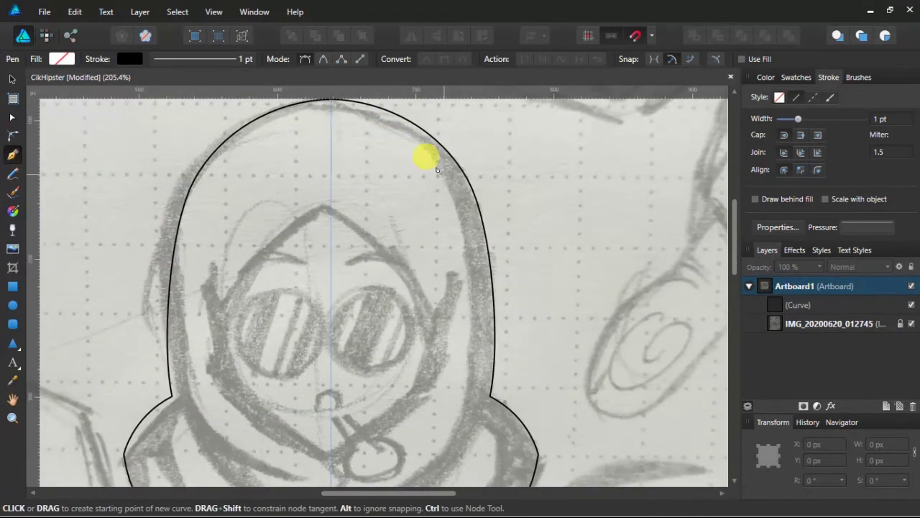
{"action": "scroll", "coordinate": [430, 161], "scroll_direction": "up", "scroll_amount": 2}
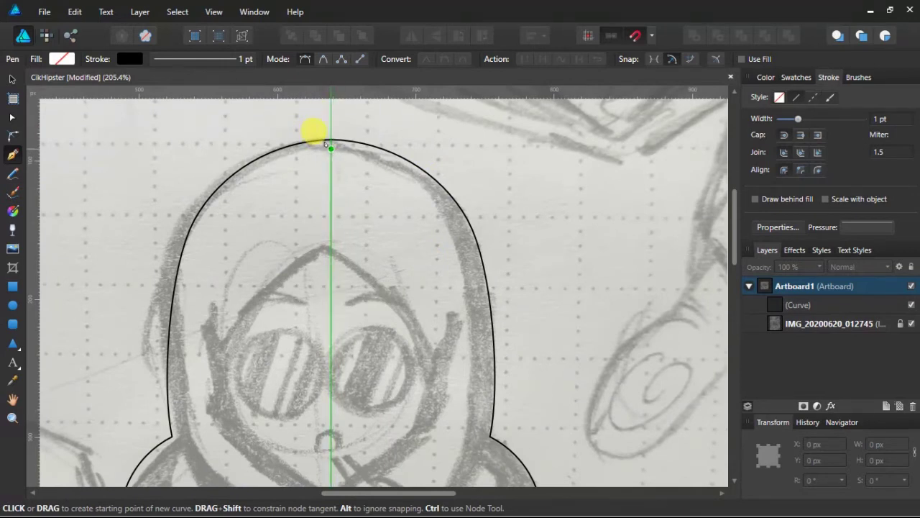
{"action": "key", "text": "v"}
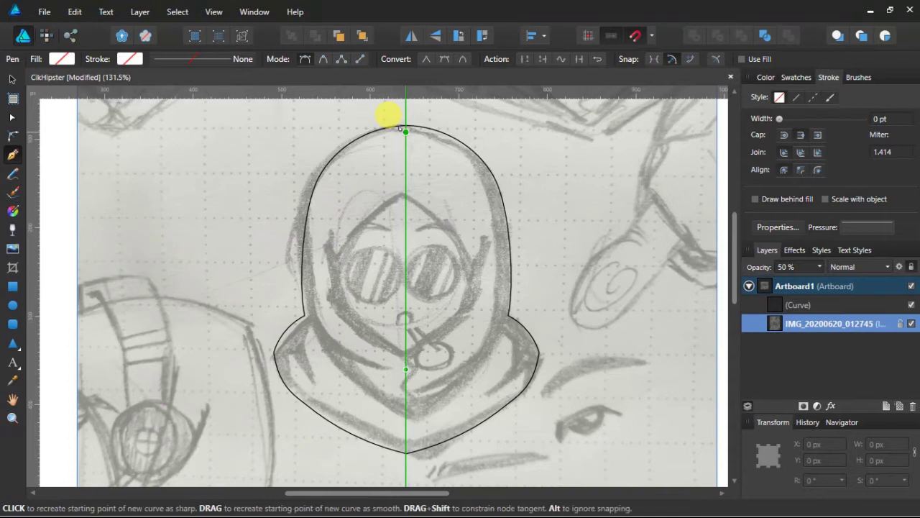
{"action": "left_click_drag", "start_coordinate": [400, 127], "coordinate": [441, 127]}
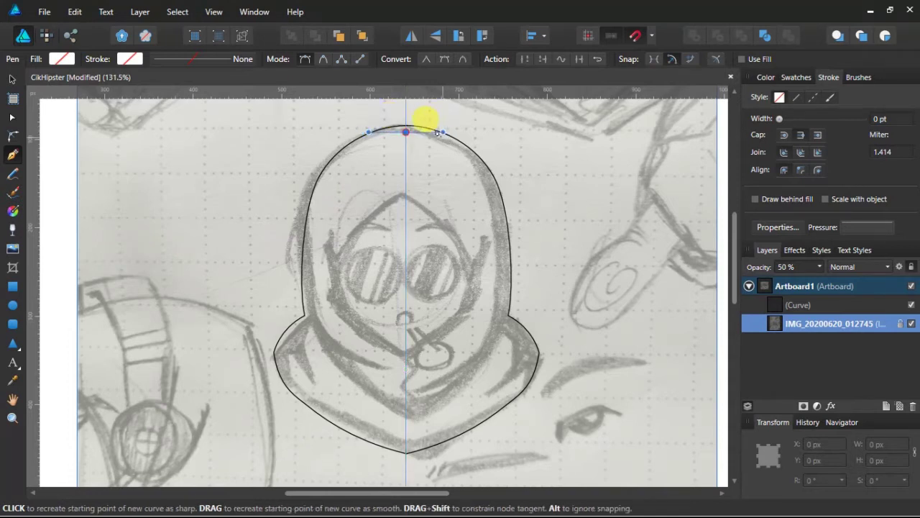
{"action": "left_click", "coordinate": [493, 212]}
{"action": "left_click", "coordinate": [498, 261]}
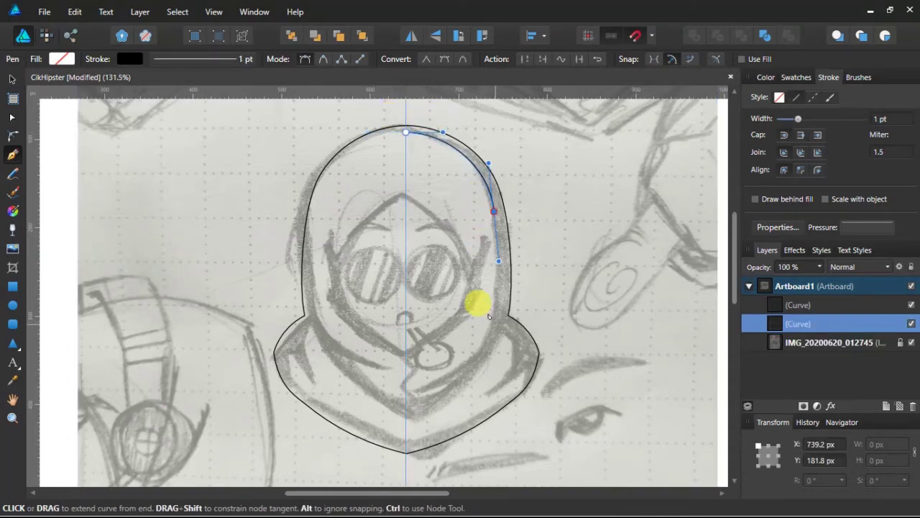
{"action": "left_click", "coordinate": [502, 293]}
{"action": "left_click", "coordinate": [494, 311]}
Step: Try extending the inner edge to a sharp point below the chin and reshaping the lower side node, then undo it
{"action": "key", "text": "ctrl"}
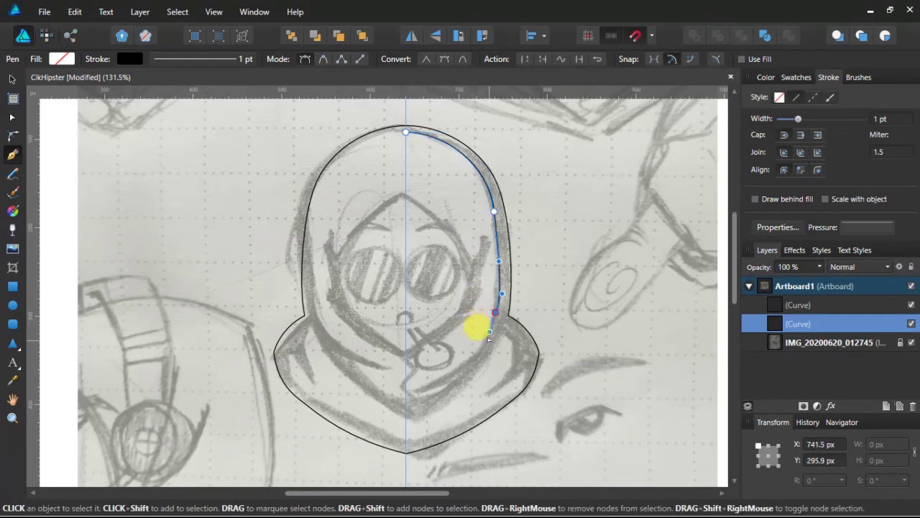
{"action": "left_click", "coordinate": [415, 388]}
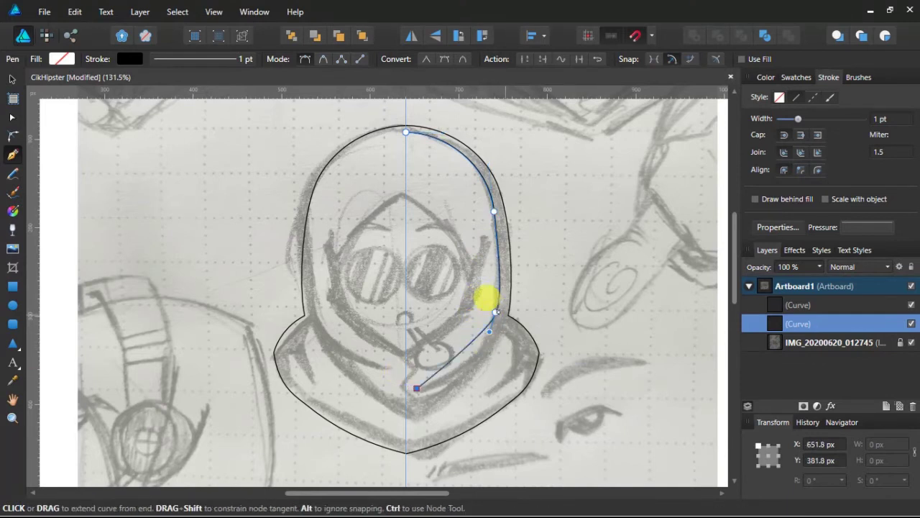
{"action": "key", "text": "ctrl"}
{"action": "left_click_drag", "start_coordinate": [492, 314], "coordinate": [489, 327]}
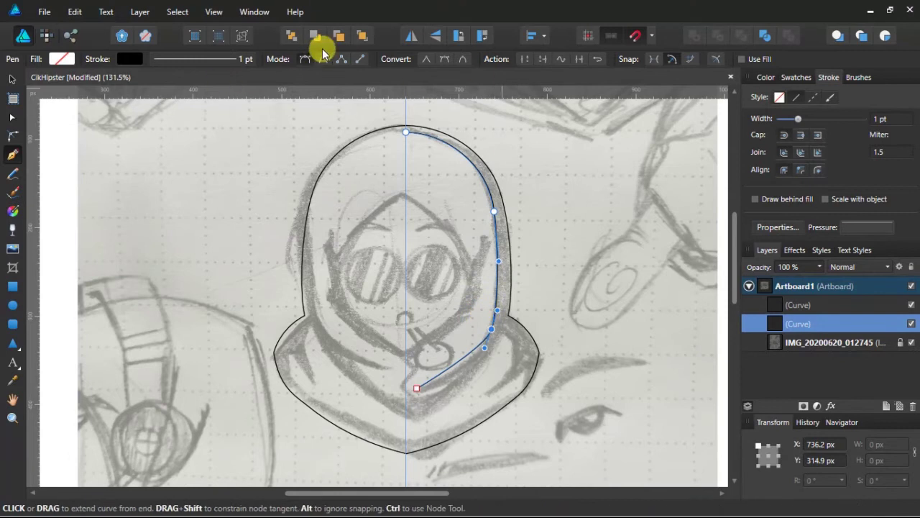
{"action": "left_click", "coordinate": [445, 59]}
{"action": "key", "text": "ctrl"}
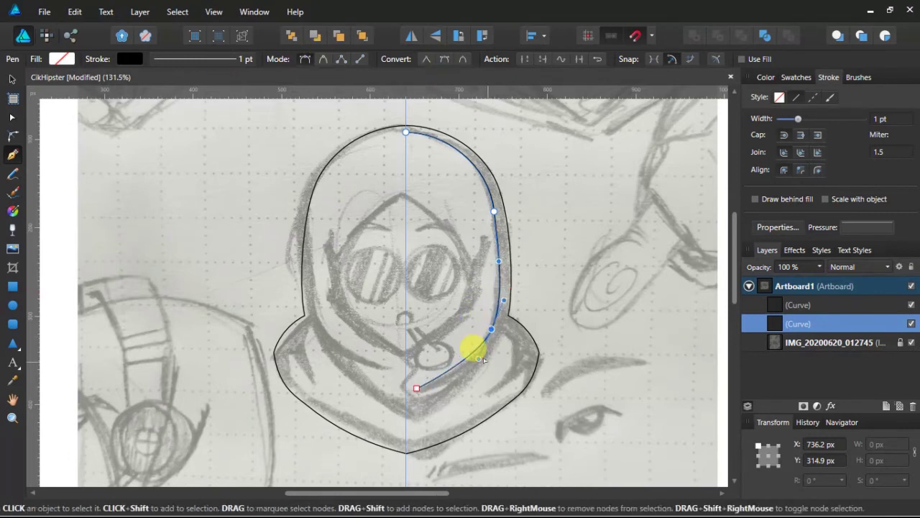
{"action": "left_click_drag", "start_coordinate": [479, 357], "coordinate": [474, 367]}
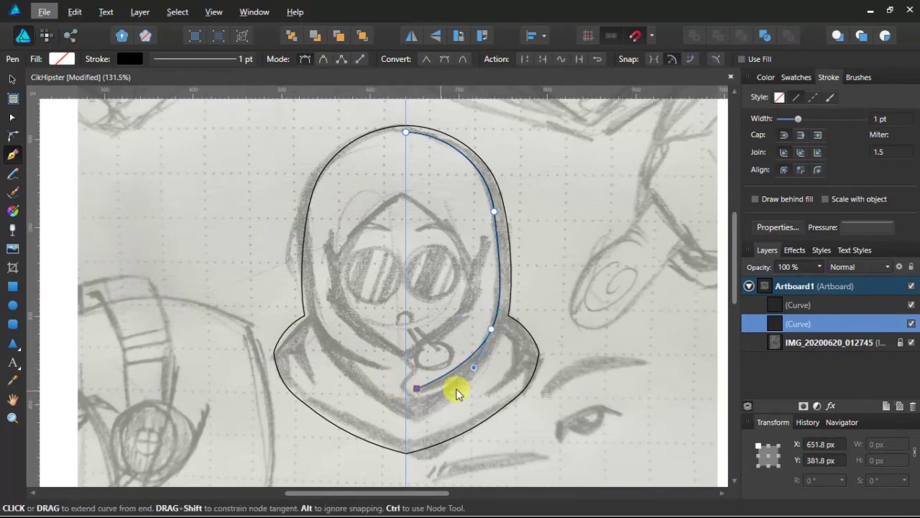
{"action": "key", "text": "ctrl+z"}
{"action": "key", "text": "ctrl+z"}
{"action": "key", "text": "ctrl+z"}
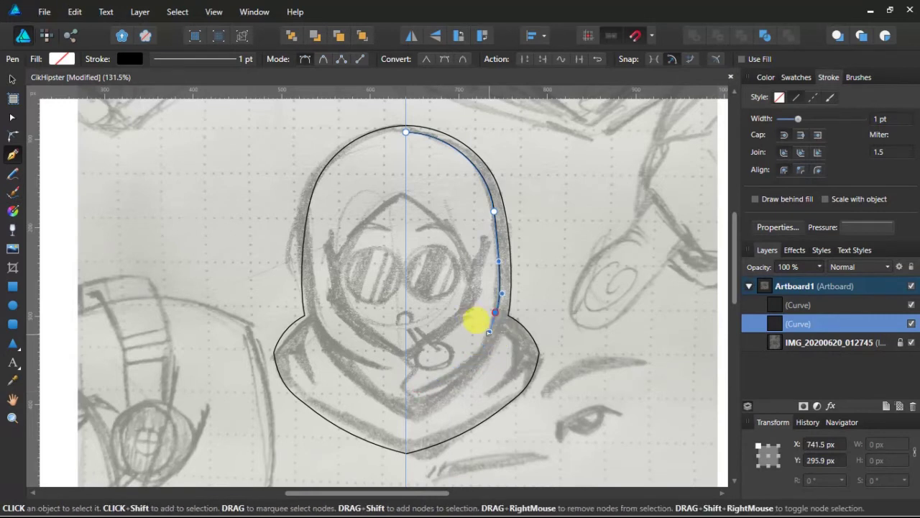
Step: Move the lower side node to about X 736, Y 315 px and extend the curve to a sharp point at about X 652, Y 382 px
{"action": "left_click_drag", "start_coordinate": [495, 312], "coordinate": [472, 366]}
{"action": "left_click", "coordinate": [444, 59]}
{"action": "left_click", "coordinate": [417, 388], "text": "alt"}
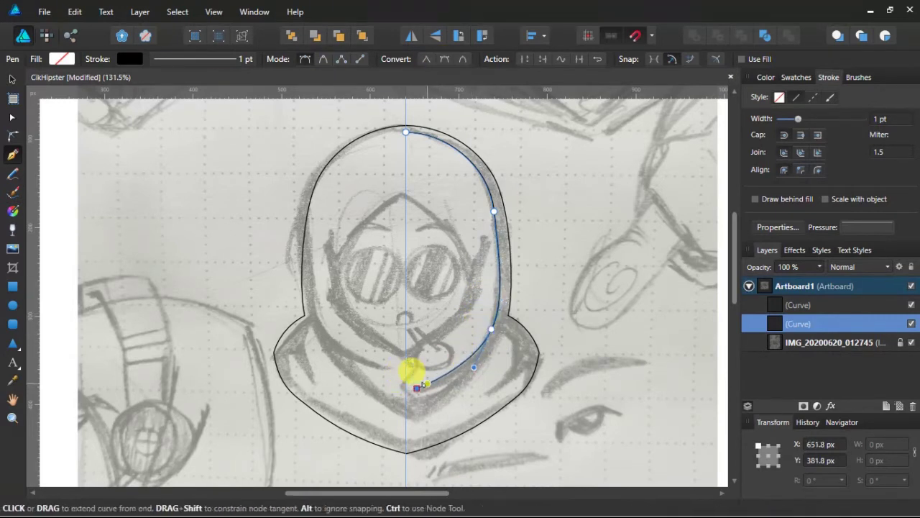
{"action": "key", "text": "ctrl+z"}
{"action": "key", "text": "ctrl+z"}
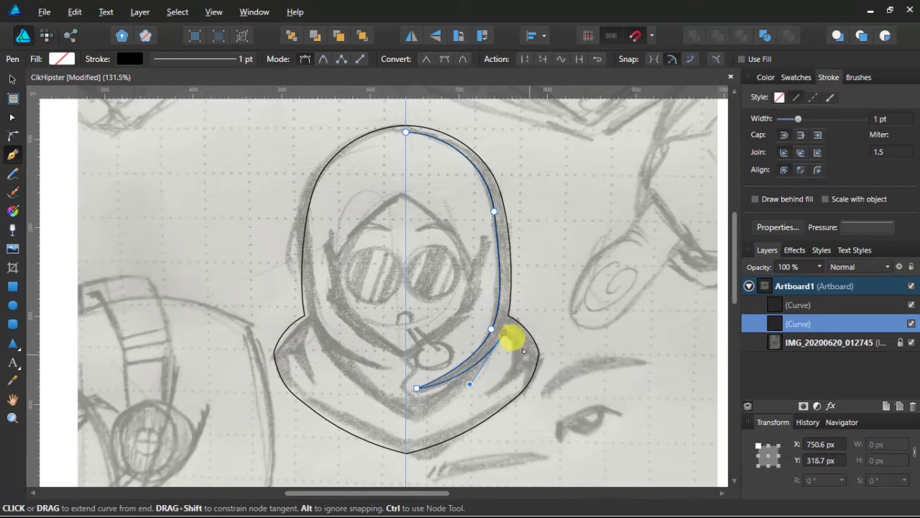
Step: Continue the shape from a corner at about X 751, Y 319 px around the shoulder at X 778, Y 343 px to the collar at X 764, Y 385 px
{"action": "left_click", "coordinate": [504, 332]}
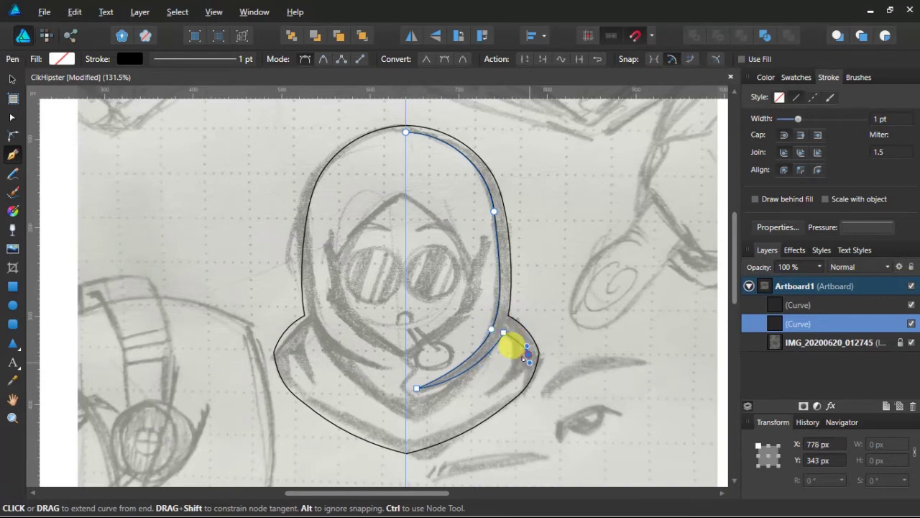
{"action": "left_click_drag", "start_coordinate": [406, 438], "coordinate": [357, 447]}
{"action": "key", "text": "ctrl+z"}
{"action": "left_click", "coordinate": [516, 391]}
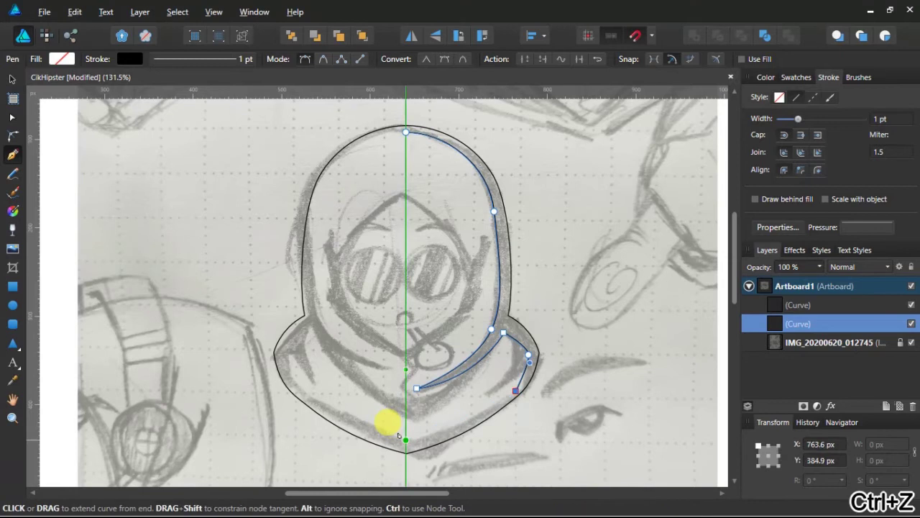
Step: Try continuing the inner collar edge past the centre guide up to the left shoulder, then undo those nodes
{"action": "left_click", "coordinate": [298, 387]}
{"action": "left_click_drag", "start_coordinate": [289, 354], "coordinate": [291, 347]}
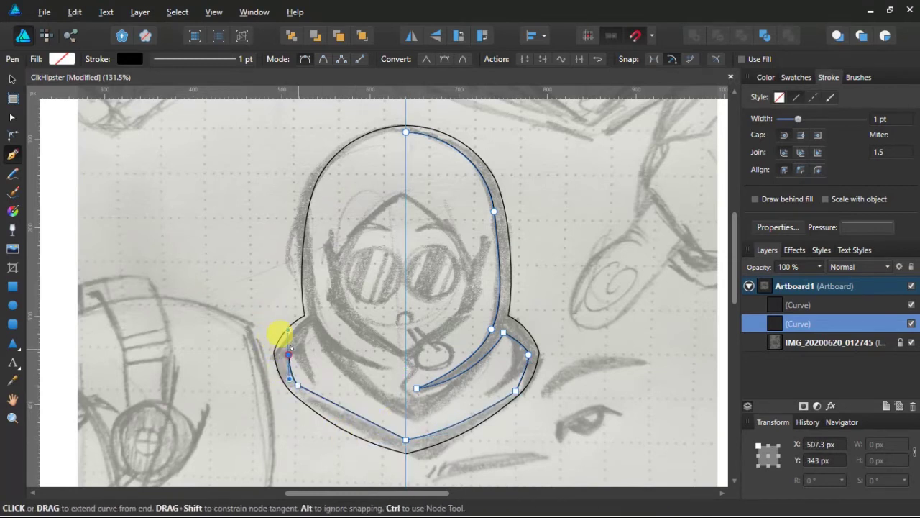
{"action": "key", "text": "ctrl+z"}
{"action": "key", "text": "ctrl+z"}
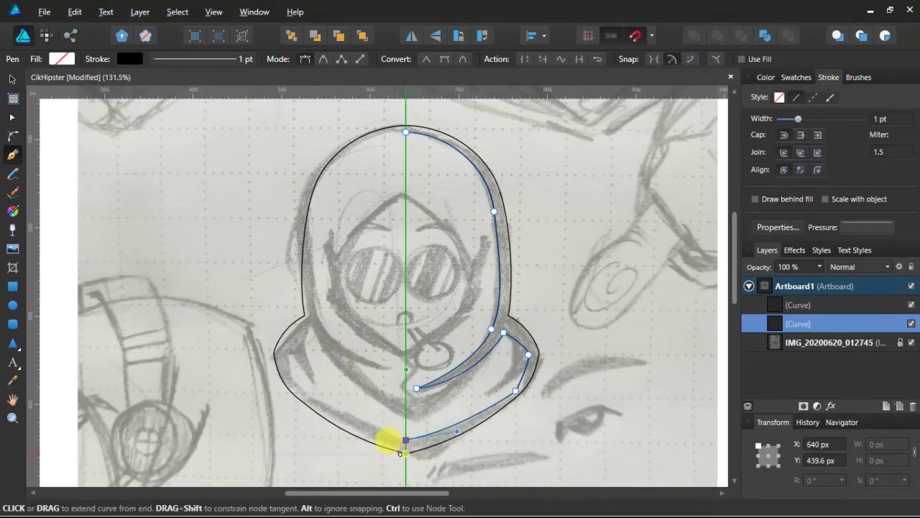
Step: Run the shape through the outline's bottom tip on the centre guide and try its outer edge up to the right shoulder tip
{"action": "left_click", "coordinate": [535, 349]}
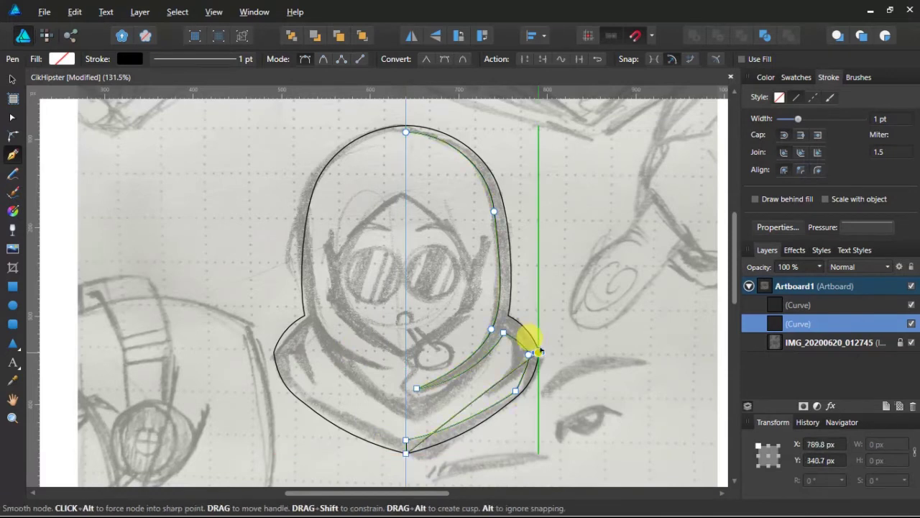
{"action": "key", "text": "ctrl+z"}
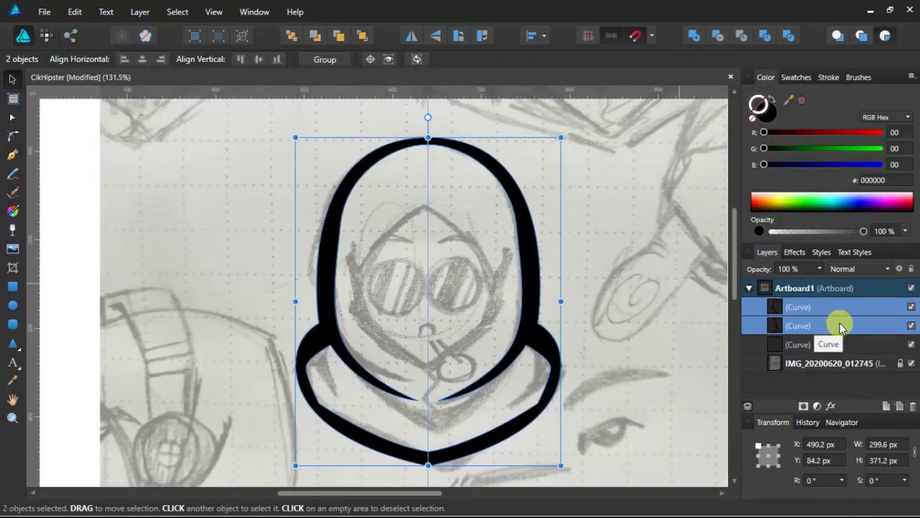
Step: Nest the two mirrored black shapes inside the outline curve's layer so the outline clips them, and clear the selection
{"action": "left_click_drag", "start_coordinate": [840, 327], "coordinate": [817, 346]}
{"action": "left_click", "coordinate": [606, 251]}
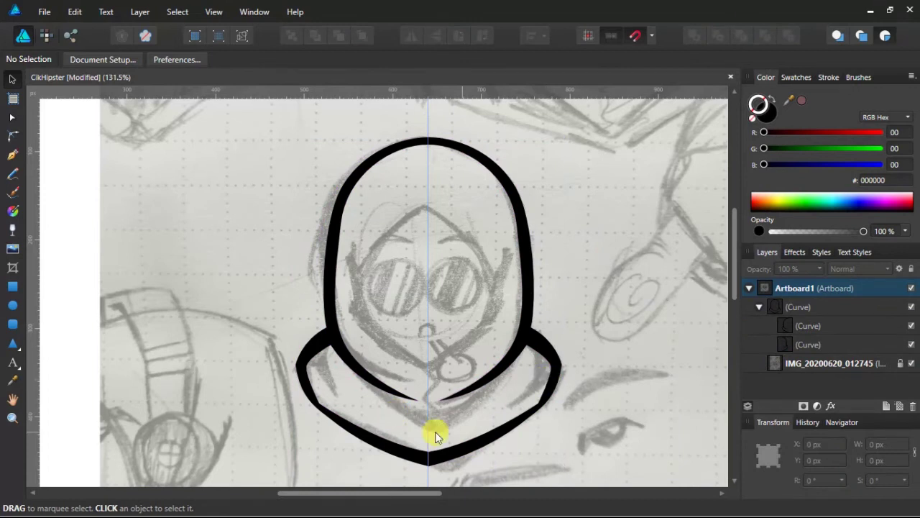
Step: Move the left inner collar line's tip node up to about X 622, Y 360 px and clear the selection
{"action": "key", "text": "a"}
{"action": "double_click", "coordinate": [368, 376]}
{"action": "scroll", "coordinate": [386, 368], "scroll_direction": "up", "scroll_amount": 2}
{"action": "left_click", "coordinate": [435, 417]}
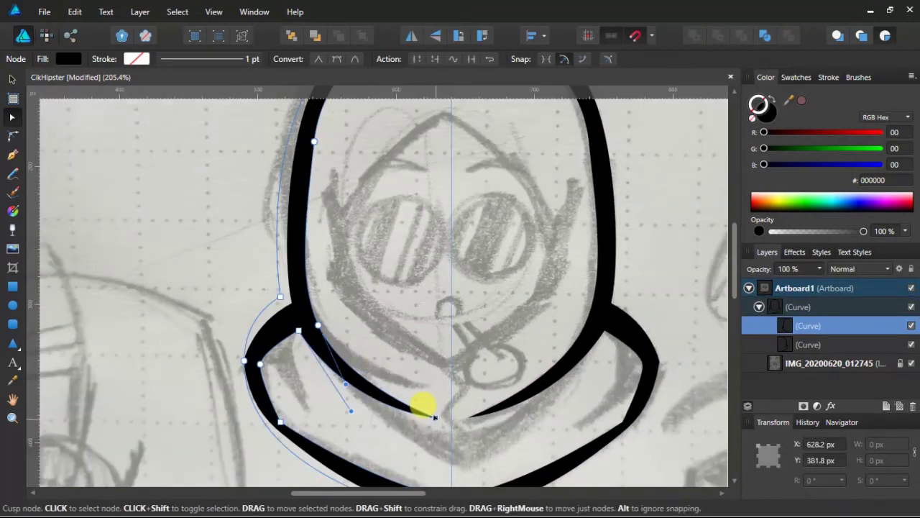
{"action": "left_click_drag", "start_coordinate": [435, 417], "coordinate": [426, 386]}
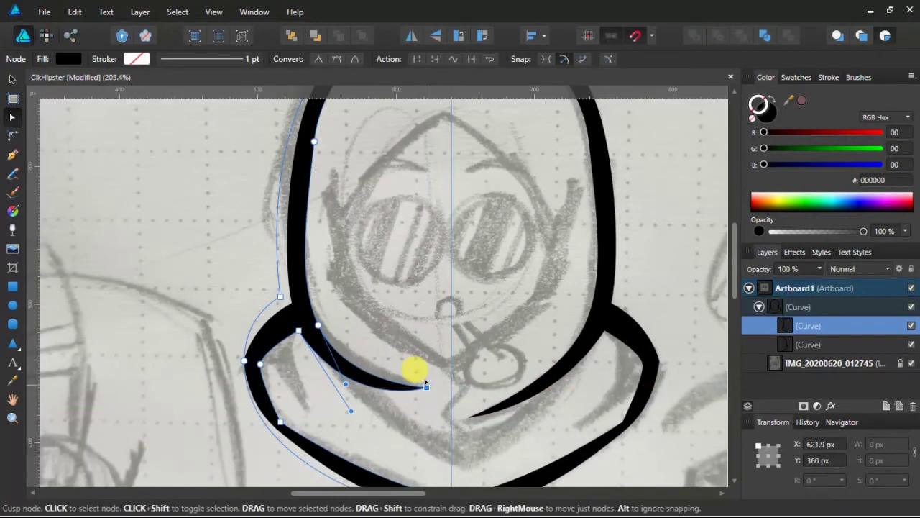
{"action": "key", "text": "Up"}
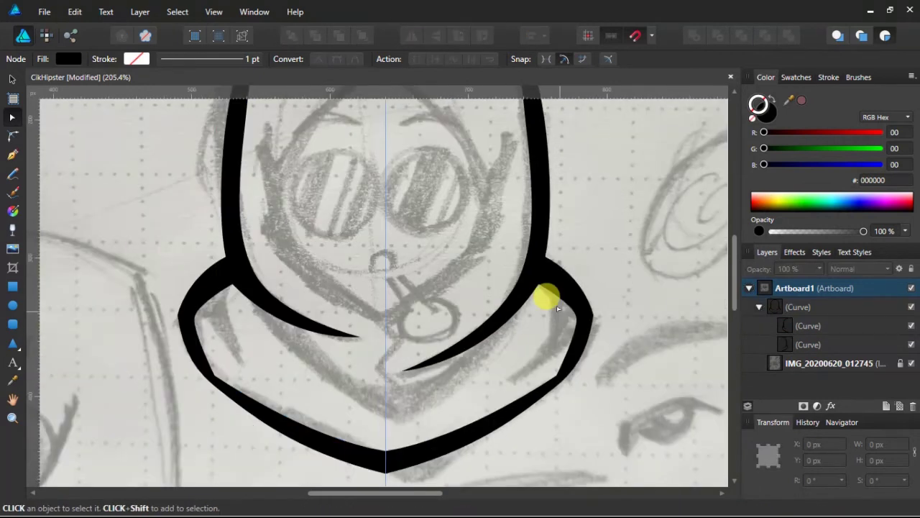
Step: Draw a pointed fold shape inside the right collar, from about X 760, Y 318 px to a tip at X 729, Y 387 px, filled black
{"action": "key", "text": "p"}
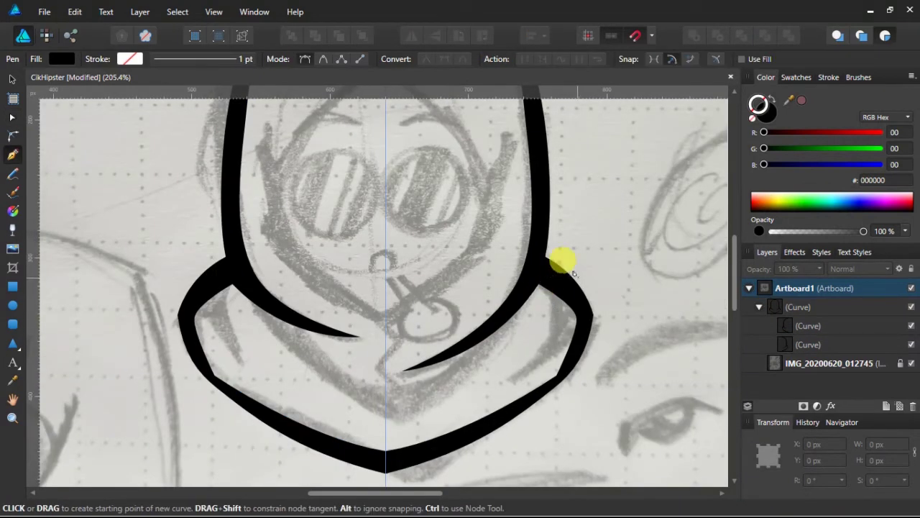
{"action": "left_click", "coordinate": [848, 305]}
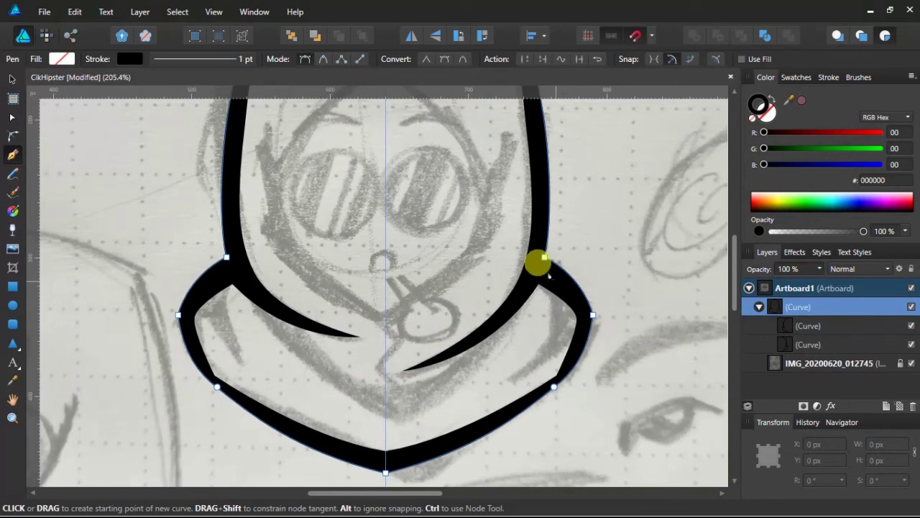
{"action": "left_click_drag", "start_coordinate": [551, 283], "coordinate": [545, 336]}
{"action": "left_click", "coordinate": [509, 378]}
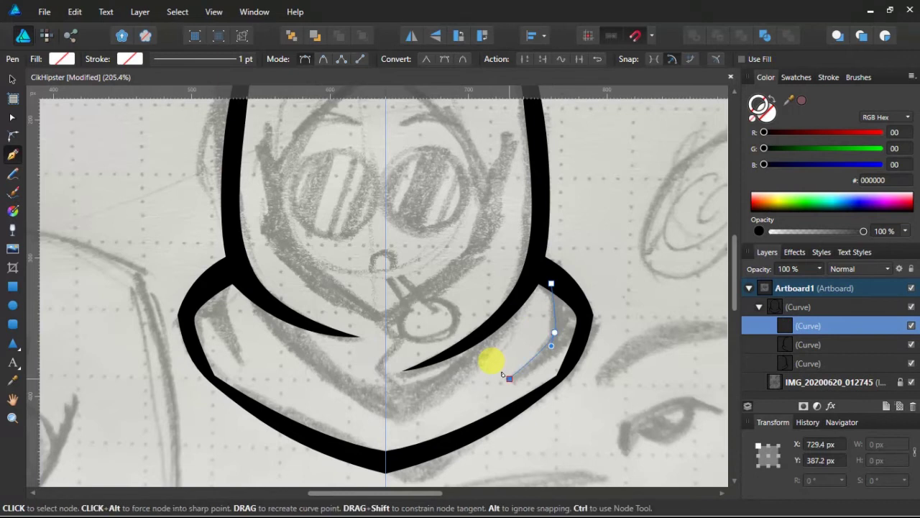
{"action": "left_click_drag", "start_coordinate": [581, 317], "coordinate": [601, 275]}
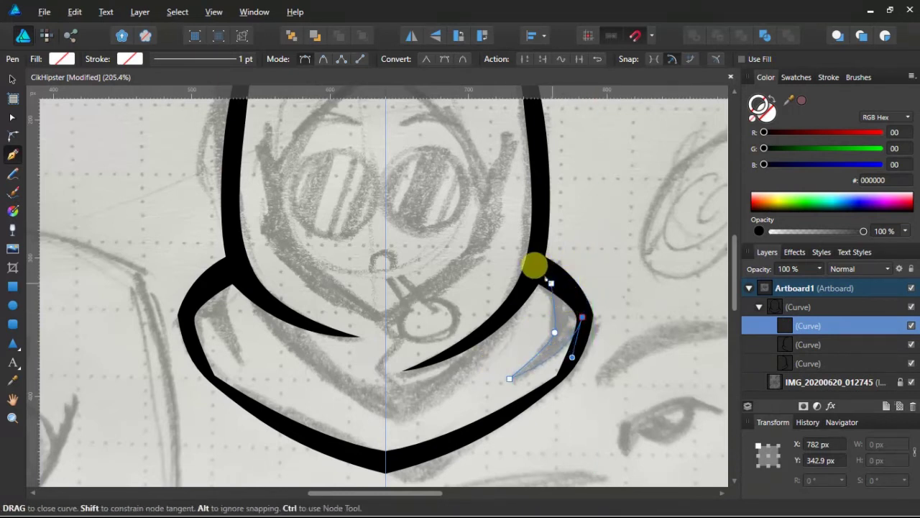
{"action": "left_click_drag", "start_coordinate": [547, 281], "coordinate": [563, 287]}
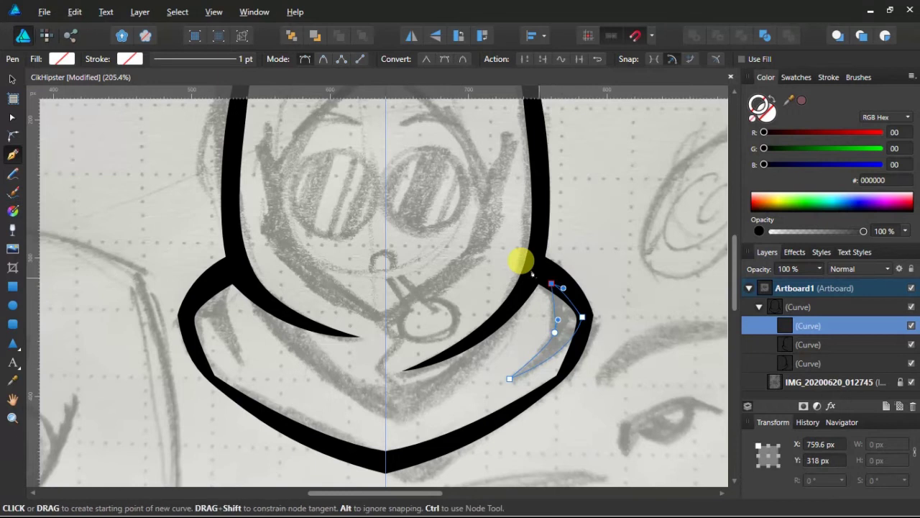
{"action": "left_click", "coordinate": [805, 80]}
{"action": "left_click", "coordinate": [890, 154]}
{"action": "left_click", "coordinate": [773, 99]}
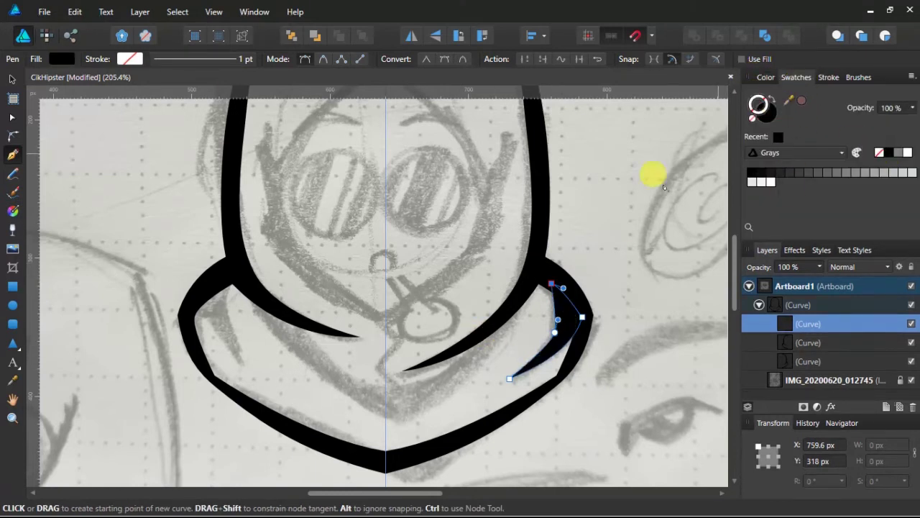
Step: Draw a smaller pointed fold shape inside the left collar, with its outer node at about X 510, Y 325 px, filled black
{"action": "left_click", "coordinate": [229, 276]}
{"action": "left_click_drag", "start_coordinate": [227, 307], "coordinate": [229, 319]}
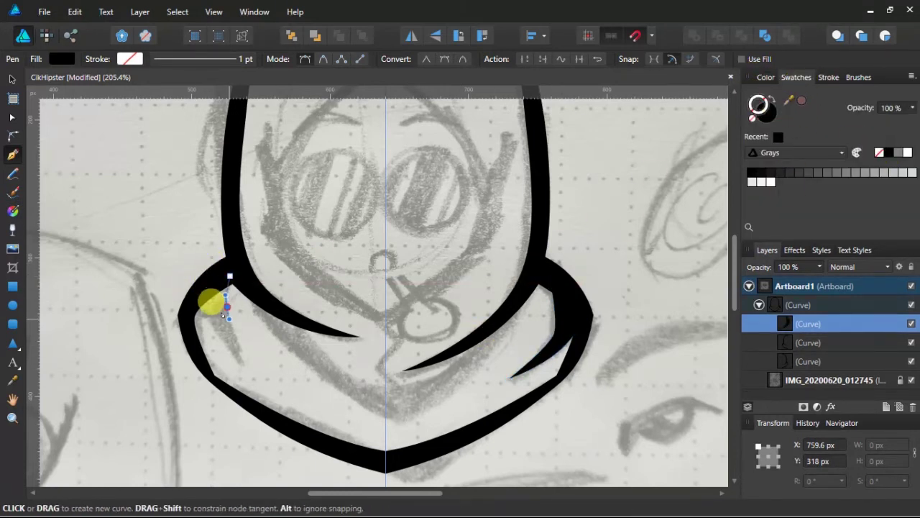
{"action": "left_click", "coordinate": [245, 364]}
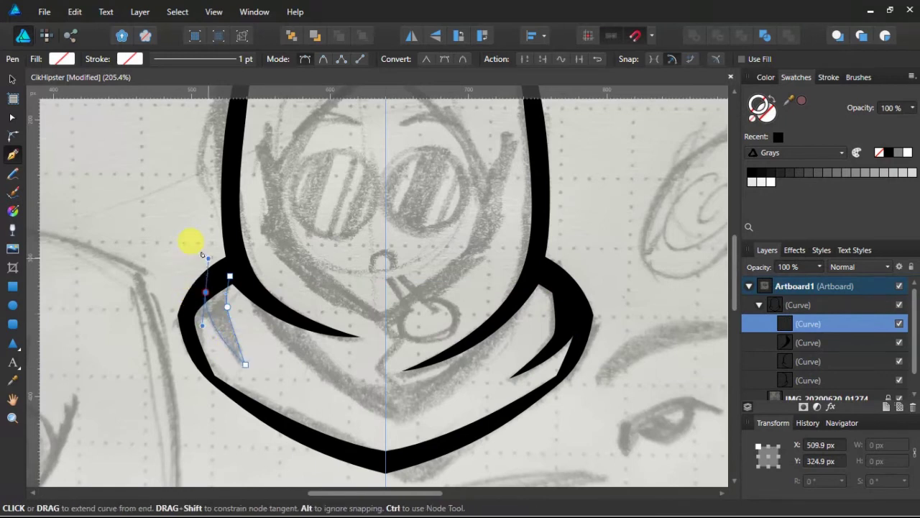
{"action": "left_click", "coordinate": [205, 292]}
{"action": "left_click", "coordinate": [229, 276]}
{"action": "left_click", "coordinate": [889, 153]}
{"action": "key", "text": "v"}
{"action": "left_click", "coordinate": [655, 311]}
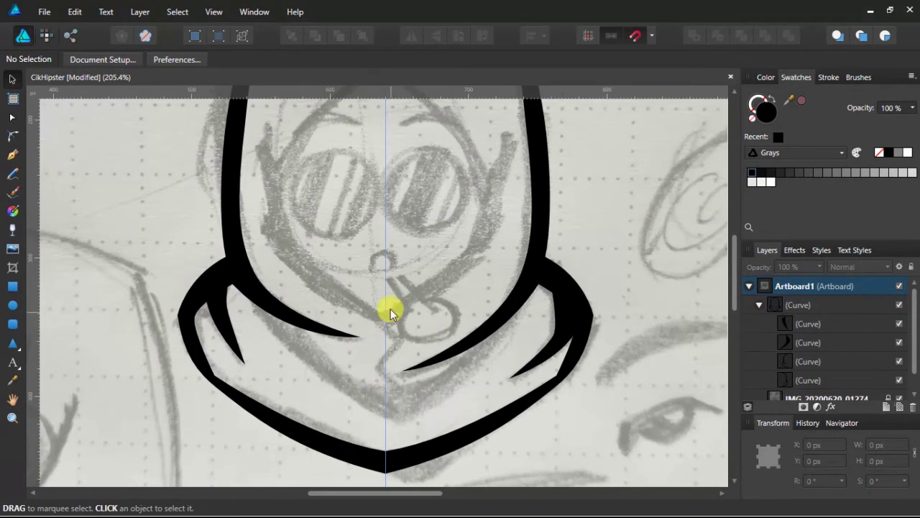
Step: Draw the right half of the face opening against the centre guide, about 70 px wide and 180 px high, and fill it black
{"action": "scroll", "coordinate": [391, 311], "scroll_direction": "up", "scroll_amount": 5}
{"action": "left_click", "coordinate": [13, 155]}
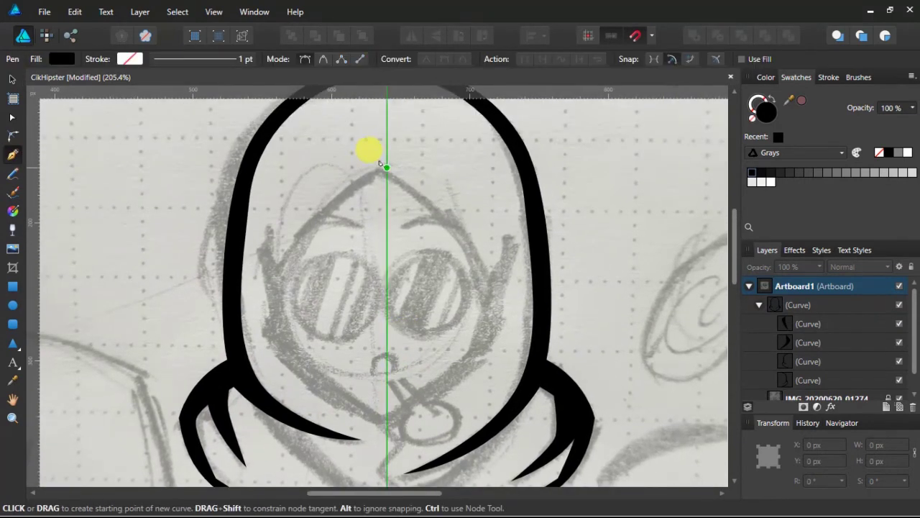
{"action": "left_click", "coordinate": [380, 164]}
{"action": "left_click_drag", "start_coordinate": [484, 306], "coordinate": [493, 386]}
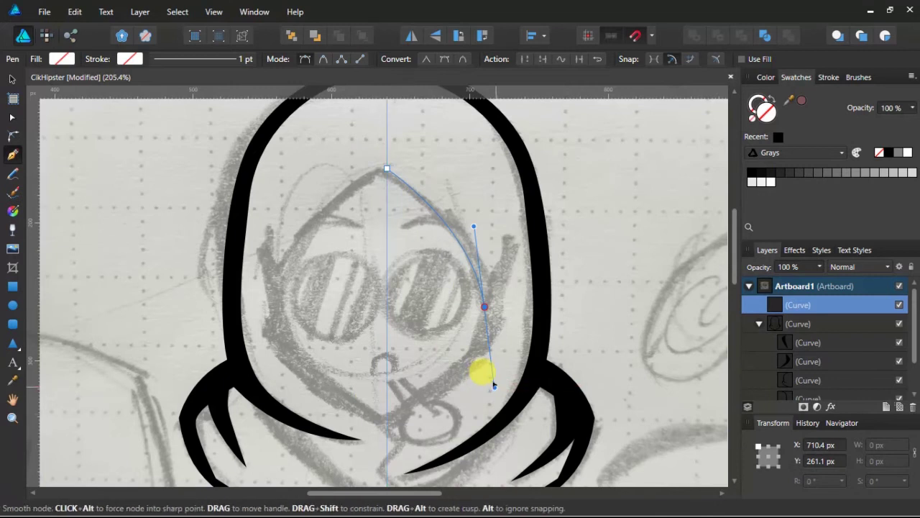
{"action": "key", "text": "ctrl+z"}
{"action": "mouse_move", "coordinate": [464, 358]}
{"action": "left_mouse_down"}
{"action": "mouse_move", "coordinate": [451, 369]}
{"action": "mouse_move", "coordinate": [459, 361]}
{"action": "left_mouse_up"}
{"action": "left_click", "coordinate": [387, 417]}
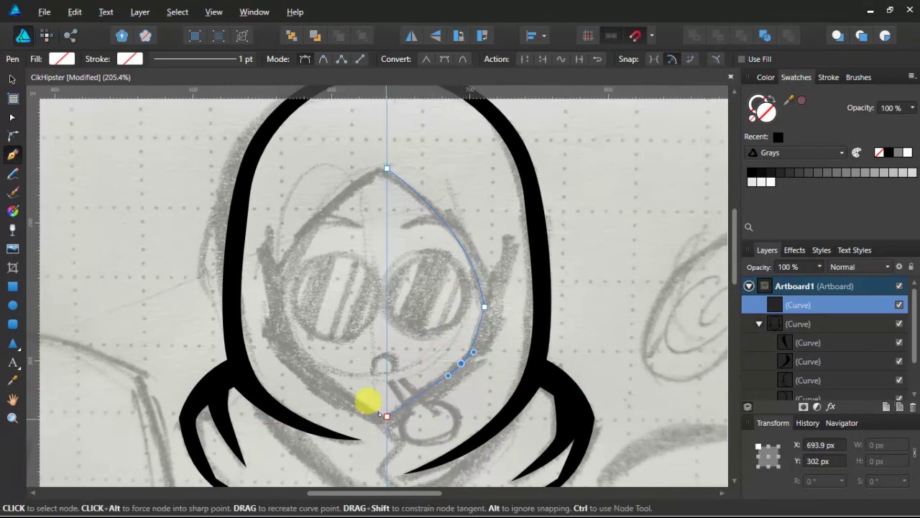
{"action": "left_click", "coordinate": [387, 168]}
{"action": "left_click", "coordinate": [779, 137]}
Step: Duplicate the face-opening half and flip the copy horizontally so it meets the original at the centre guide
{"action": "key", "text": "v"}
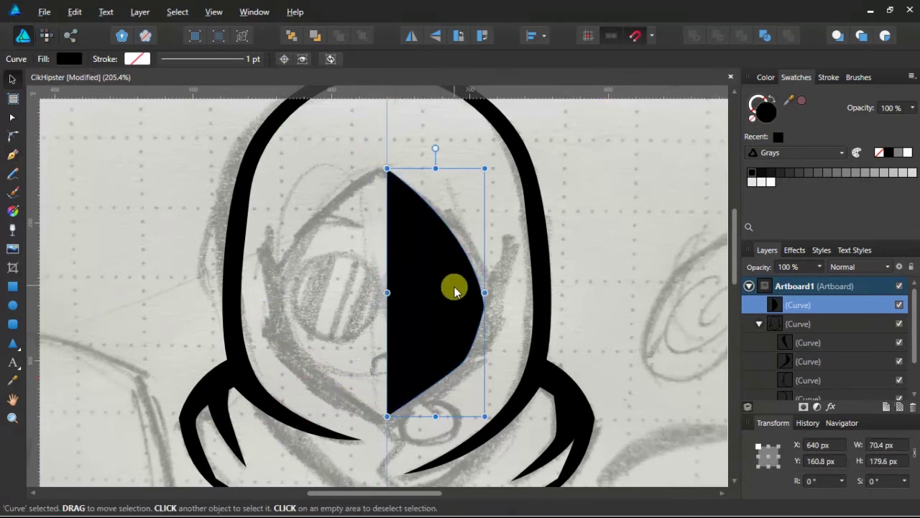
{"action": "left_click_drag", "start_coordinate": [457, 289], "coordinate": [358, 295]}
{"action": "right_click", "coordinate": [366, 291]}
{"action": "mouse_move", "coordinate": [254, 180]}
{"action": "left_click", "coordinate": [155, 181]}
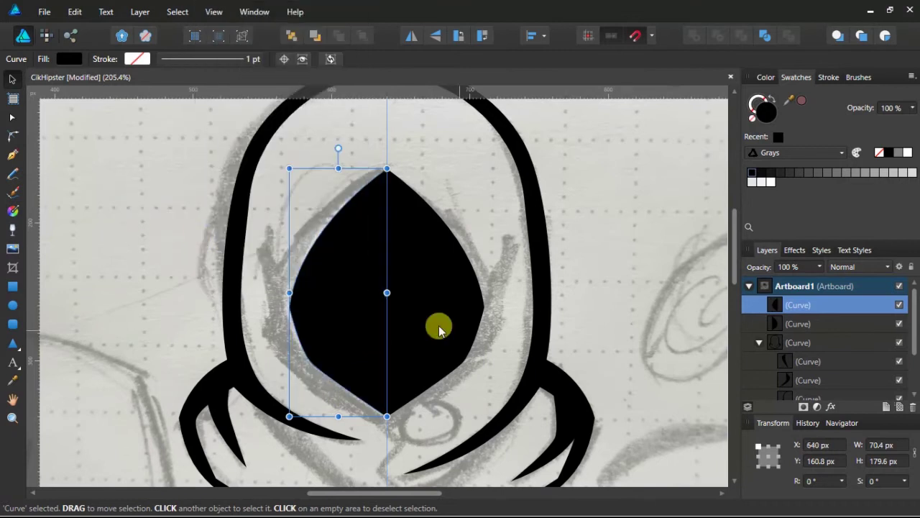
Step: Merge the two face-opening halves into one shape and undo a trial move of the result
{"action": "left_click", "coordinate": [427, 314], "text": "shift"}
{"action": "left_click", "coordinate": [695, 36]}
{"action": "left_click", "coordinate": [575, 165]}
{"action": "left_click_drag", "start_coordinate": [430, 269], "coordinate": [344, 343]}
{"action": "key", "text": "ctrl+z"}
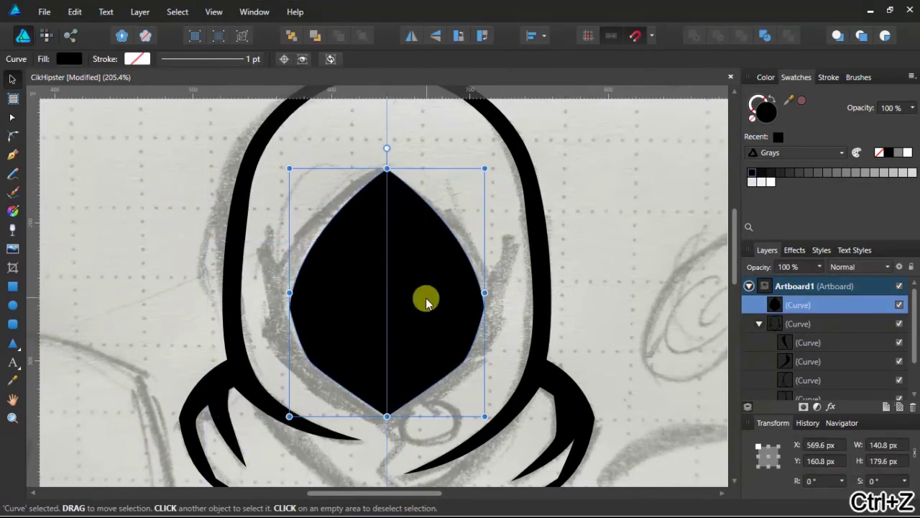
Step: Swap the face opening's black fill for a black stroke and set the stroke width to 8 pt
{"action": "key", "text": "shift+x"}
{"action": "left_click", "coordinate": [829, 77]}
{"action": "left_click", "coordinate": [880, 119]}
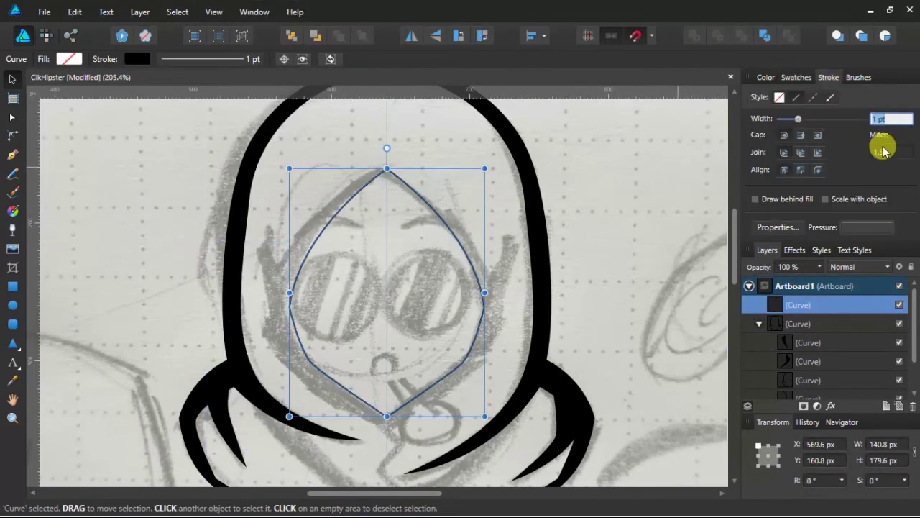
{"action": "type", "text": "5"}
{"action": "key", "text": "Return"}
{"action": "key", "text": "Up"}
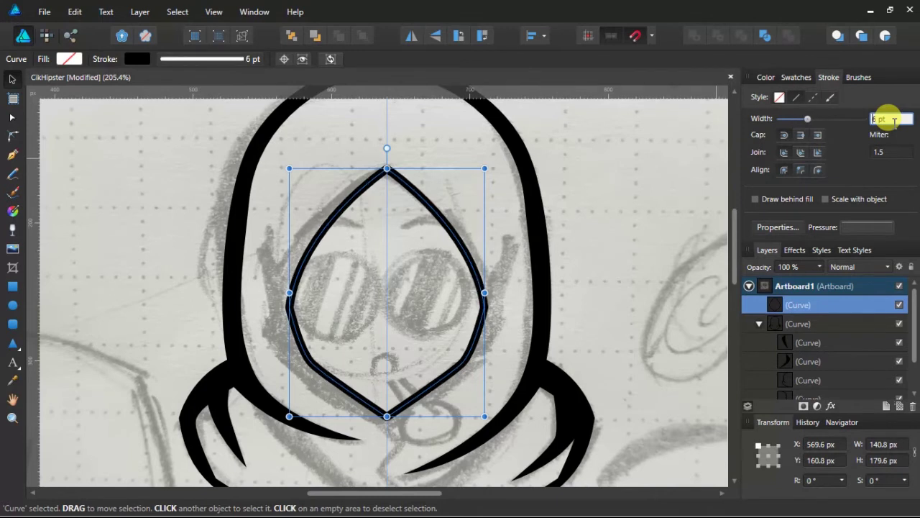
{"action": "key", "text": "Up"}
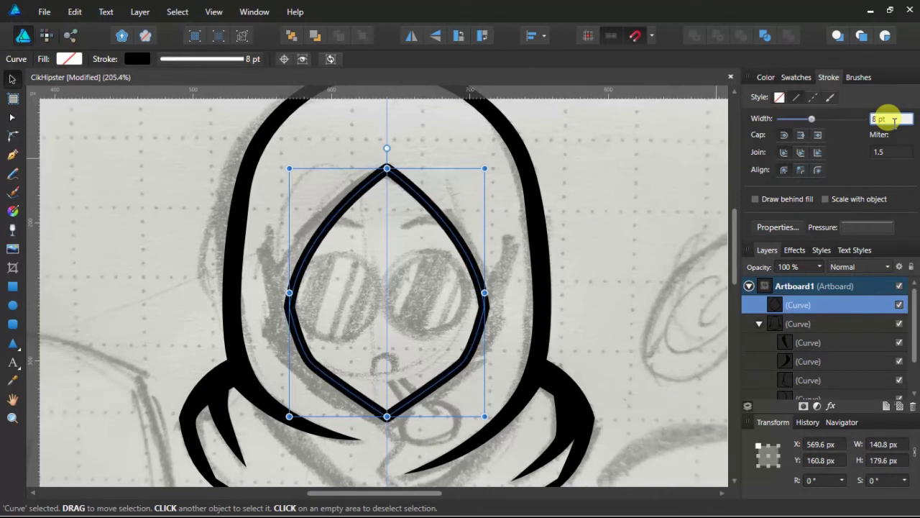
Step: Shape the stroke's pressure profile into a symmetrical arch, full in the middle and tapering to nearly zero at both ends
{"action": "left_click", "coordinate": [889, 227]}
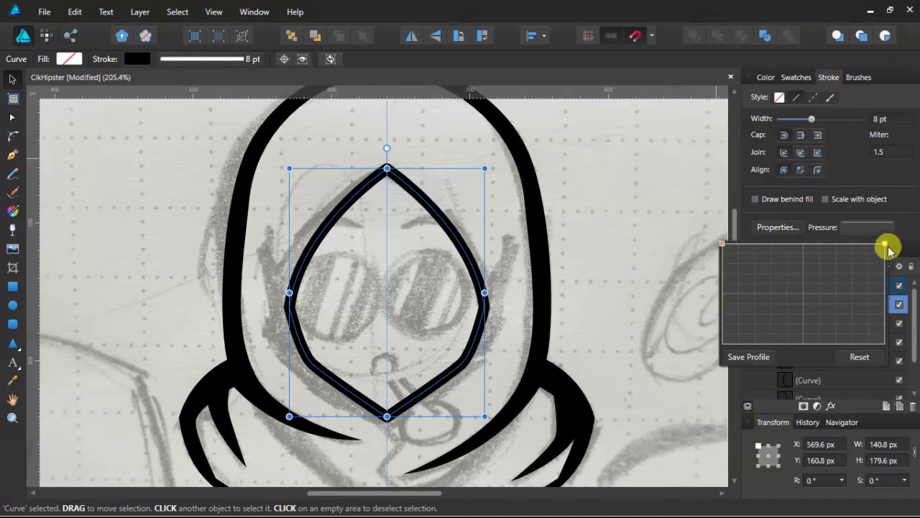
{"action": "mouse_move", "coordinate": [885, 244]}
{"action": "left_mouse_down"}
{"action": "mouse_move", "coordinate": [879, 337]}
{"action": "mouse_move", "coordinate": [888, 246]}
{"action": "left_mouse_up"}
{"action": "key", "text": "ctrl+z"}
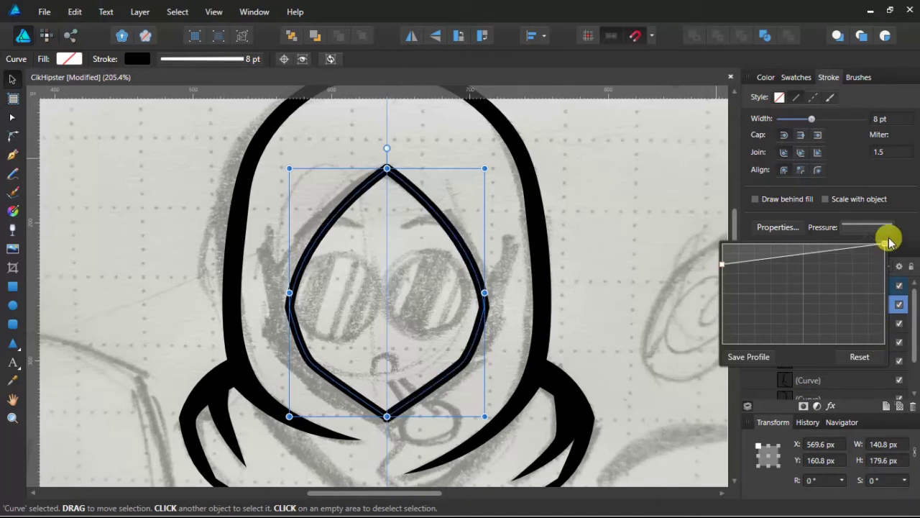
{"action": "left_click_drag", "start_coordinate": [803, 255], "coordinate": [805, 245]}
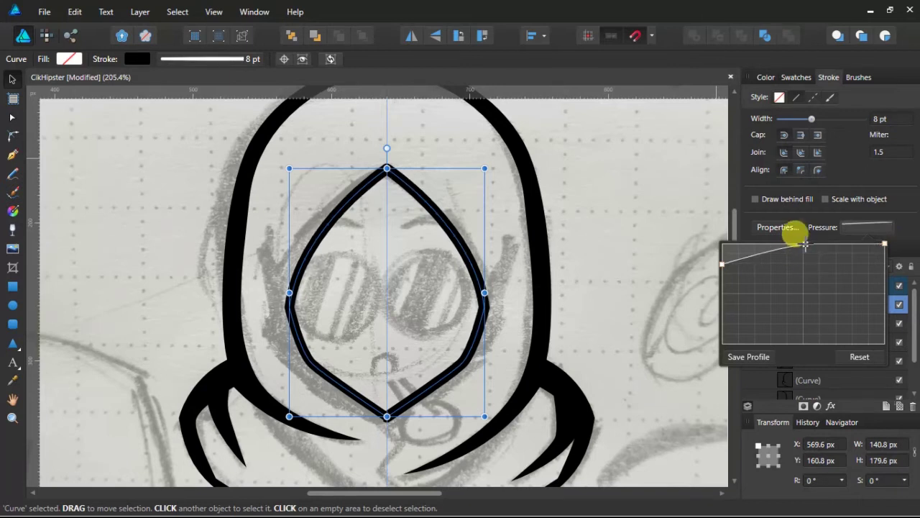
{"action": "left_click_drag", "start_coordinate": [884, 244], "coordinate": [884, 358]}
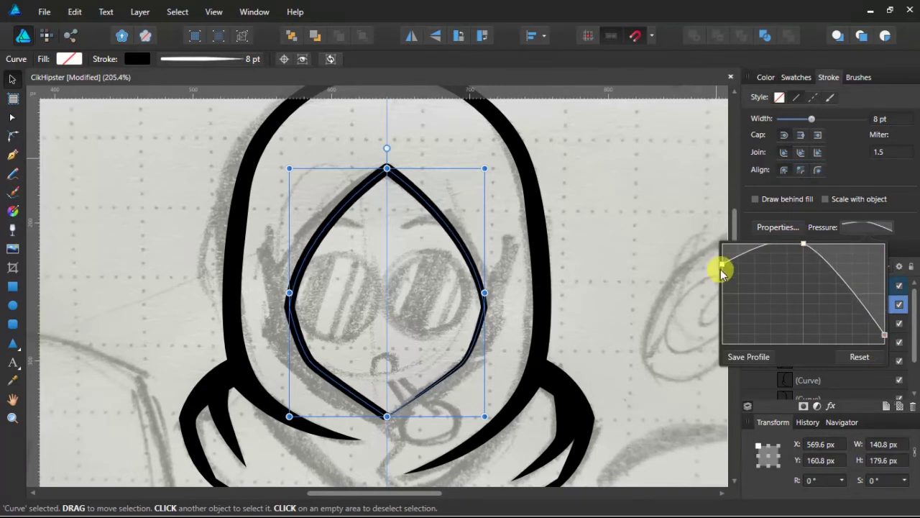
{"action": "left_click_drag", "start_coordinate": [722, 264], "coordinate": [717, 333]}
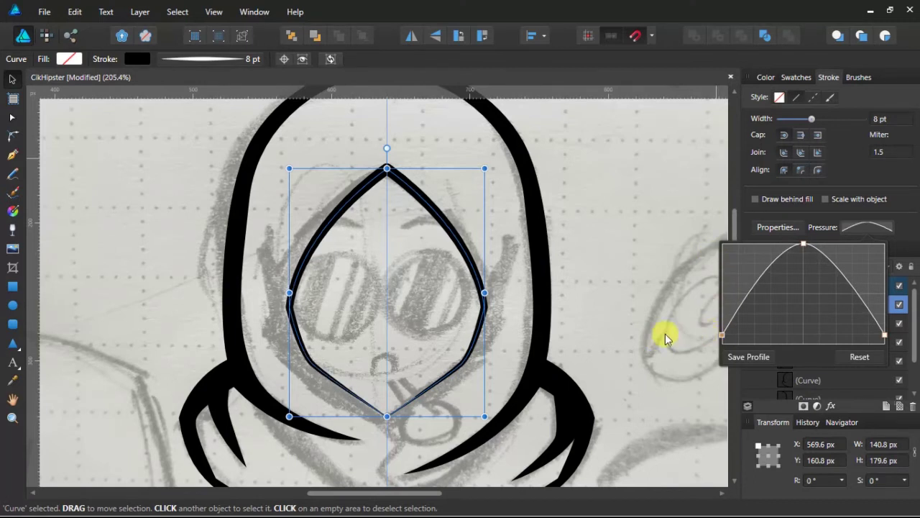
{"action": "left_click", "coordinate": [613, 219]}
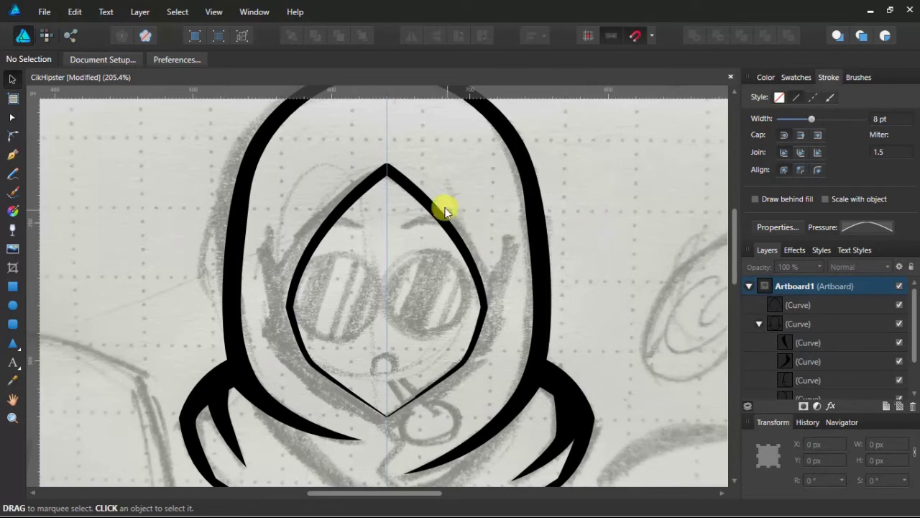
Step: Check the face outline's stroke pressure and brush properties without changing any settings
{"action": "left_click", "coordinate": [417, 201]}
{"action": "left_click", "coordinate": [875, 231]}
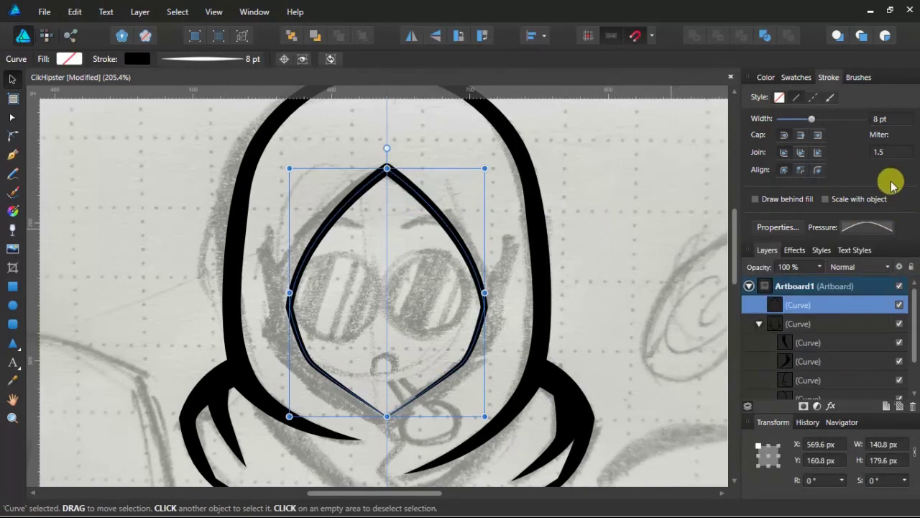
{"action": "left_click", "coordinate": [777, 228]}
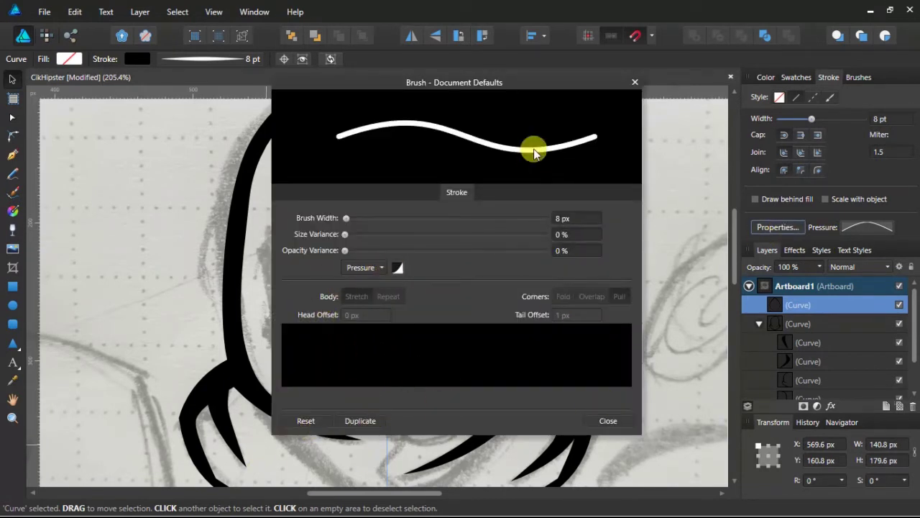
{"action": "left_click", "coordinate": [635, 84]}
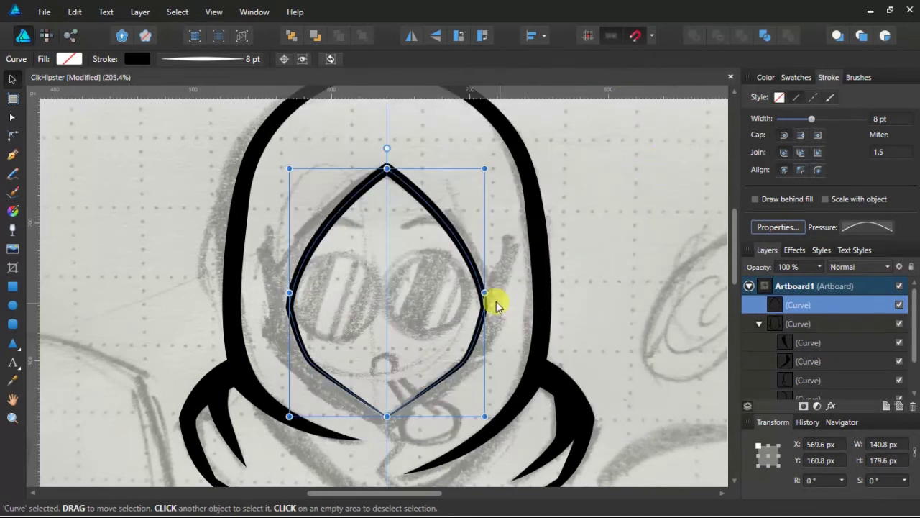
{"action": "left_click", "coordinate": [468, 215]}
{"action": "left_click", "coordinate": [438, 213]}
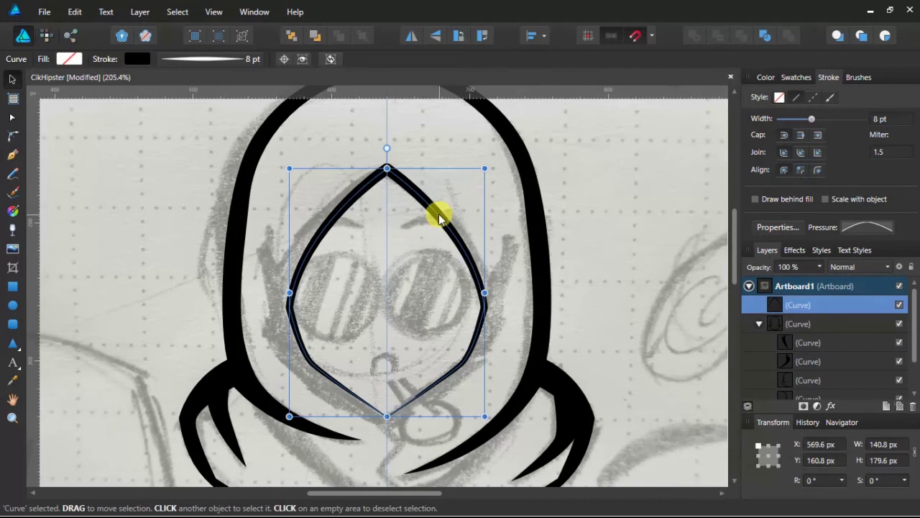
{"action": "key", "text": "a"}
{"action": "left_click", "coordinate": [475, 183]}
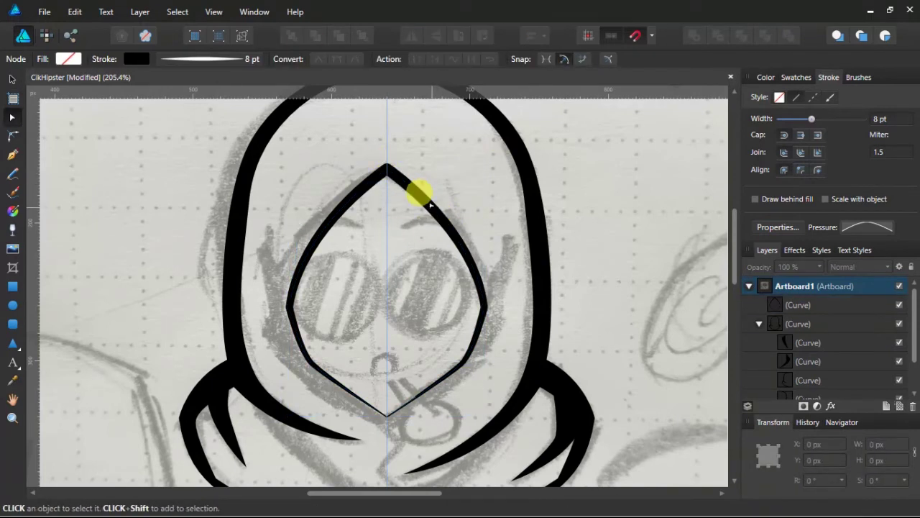
{"action": "left_click", "coordinate": [431, 204]}
{"action": "key", "text": "p"}
{"action": "left_click", "coordinate": [386, 169]}
{"action": "left_click", "coordinate": [484, 306]}
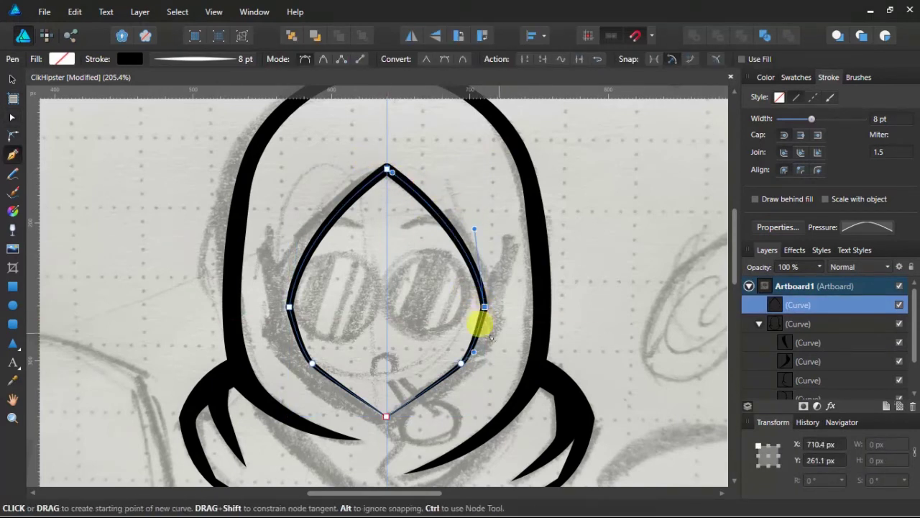
{"action": "key", "text": "ctrl+z"}
{"action": "key", "text": "ctrl+z"}
{"action": "key", "text": "ctrl+z"}
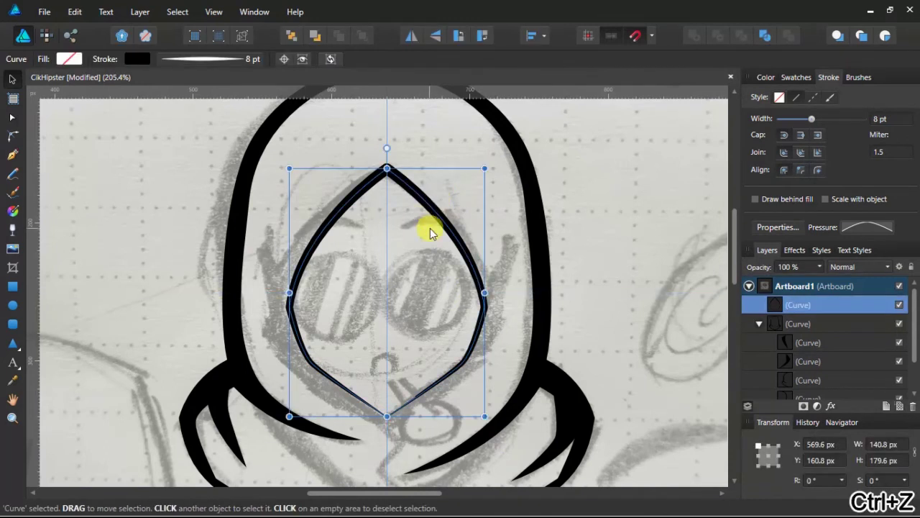
{"action": "left_click", "coordinate": [387, 169]}
{"action": "left_click_drag", "start_coordinate": [388, 169], "coordinate": [387, 204]}
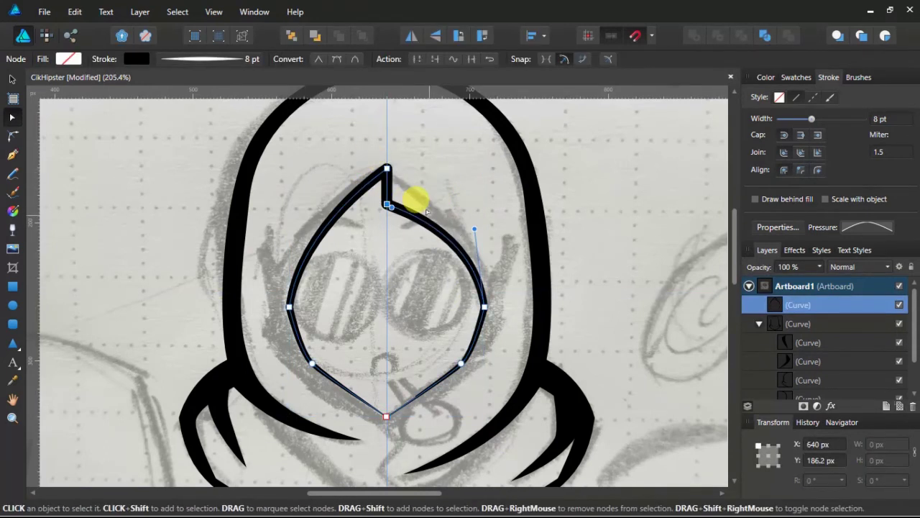
{"action": "key", "text": "ctrl+z"}
{"action": "key", "text": "ctrl+z"}
{"action": "key", "text": "ctrl+z"}
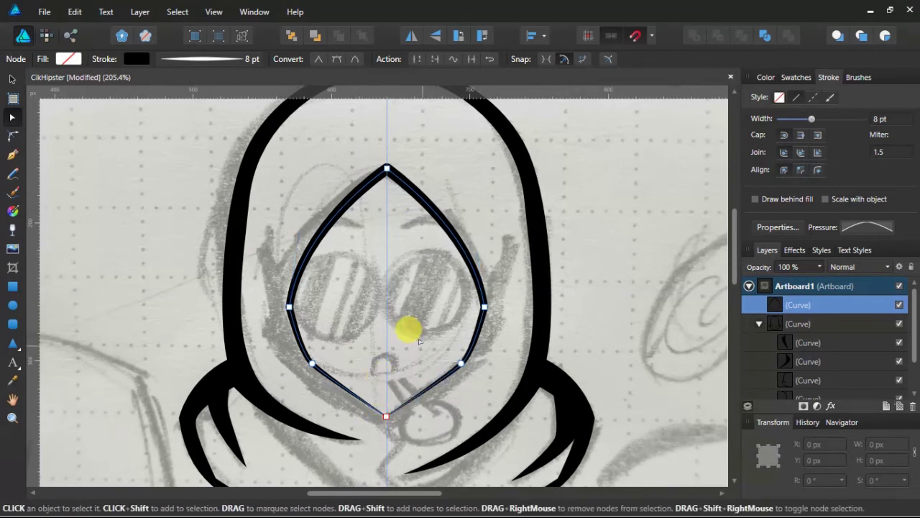
{"action": "left_click", "coordinate": [423, 314]}
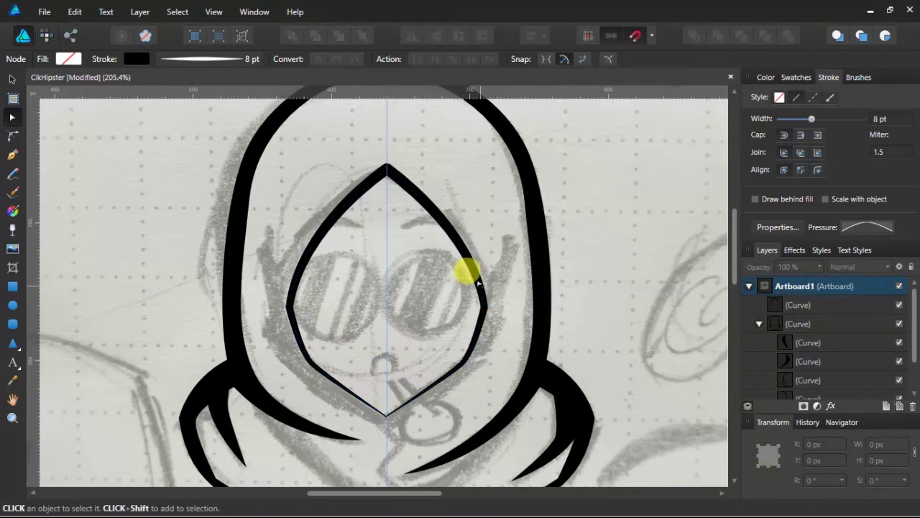
Step: Invert the face outline's stroke pressure profile so it is full at both ends and about half in the middle
{"action": "left_click", "coordinate": [477, 283]}
{"action": "left_click", "coordinate": [868, 227]}
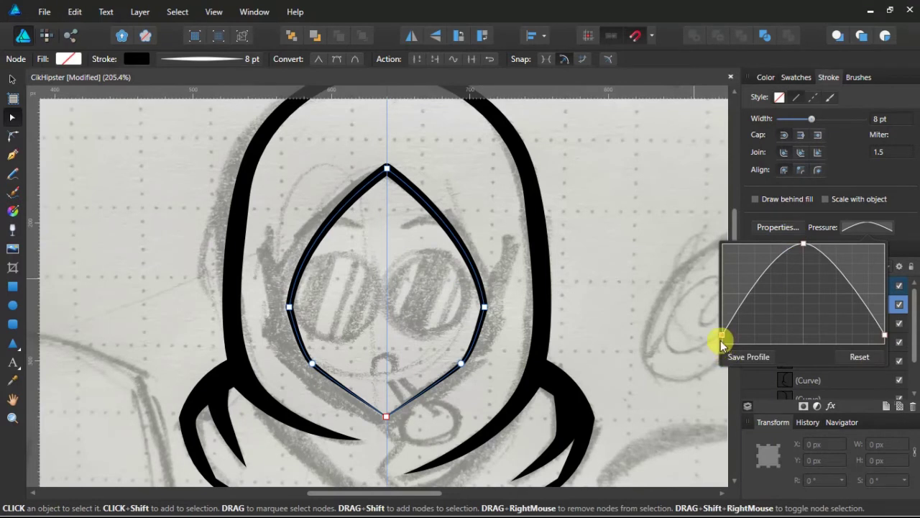
{"action": "left_click_drag", "start_coordinate": [721, 341], "coordinate": [722, 244]}
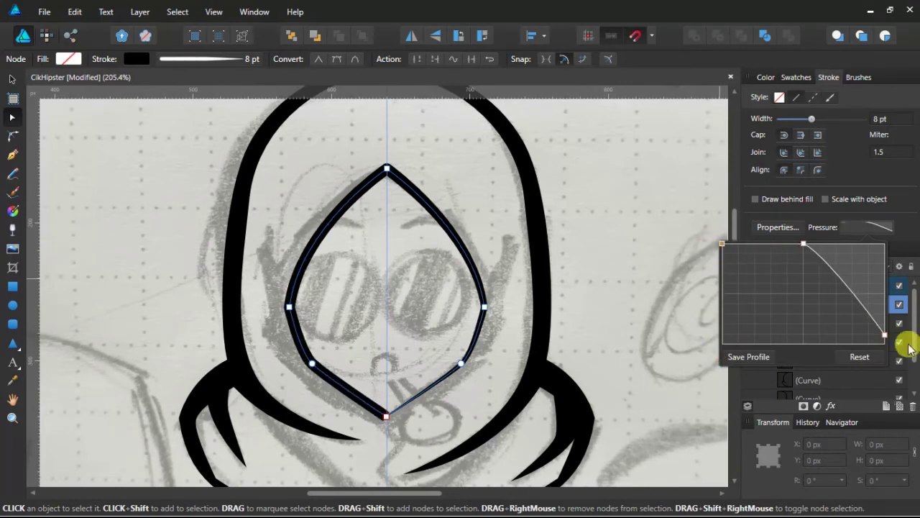
{"action": "left_click_drag", "start_coordinate": [884, 335], "coordinate": [885, 243]}
{"action": "mouse_move", "coordinate": [803, 245]}
{"action": "left_mouse_down"}
{"action": "mouse_move", "coordinate": [797, 359]}
{"action": "mouse_move", "coordinate": [805, 354]}
{"action": "mouse_move", "coordinate": [803, 293]}
{"action": "left_mouse_up"}
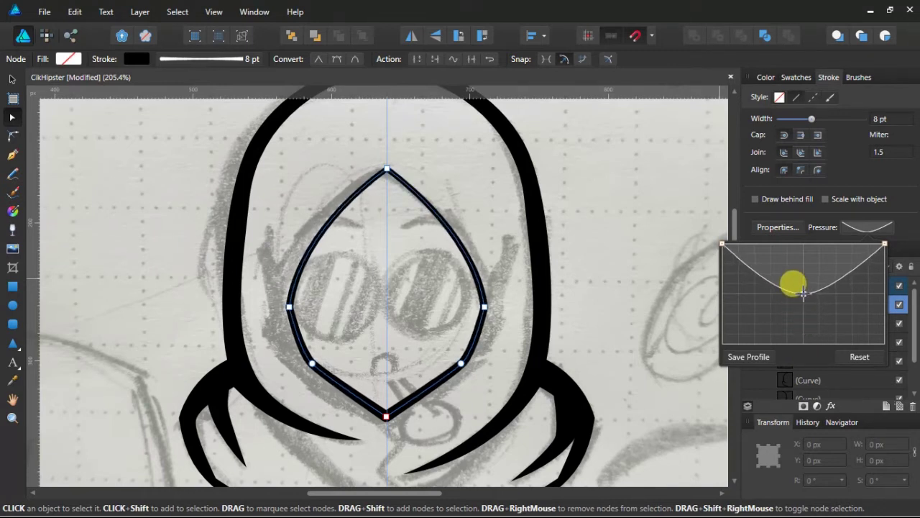
{"action": "left_click", "coordinate": [596, 302]}
{"action": "left_click", "coordinate": [408, 371]}
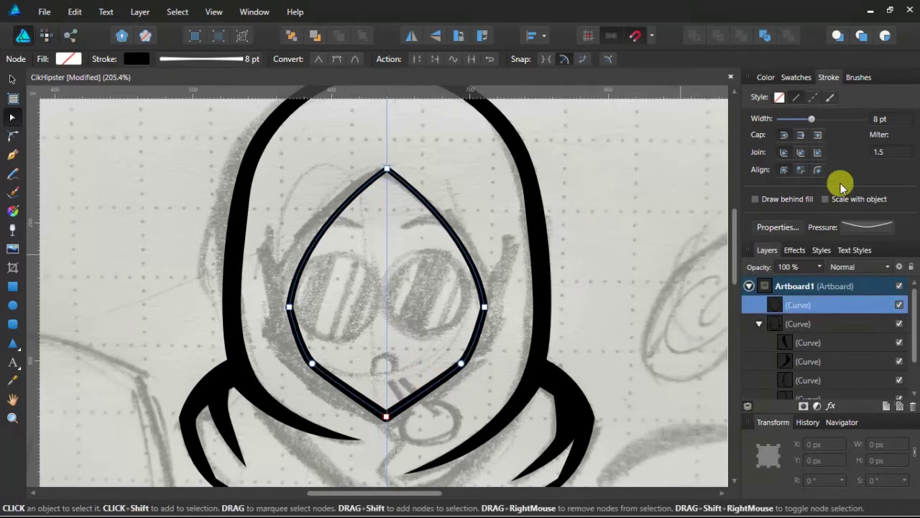
{"action": "left_click", "coordinate": [581, 283]}
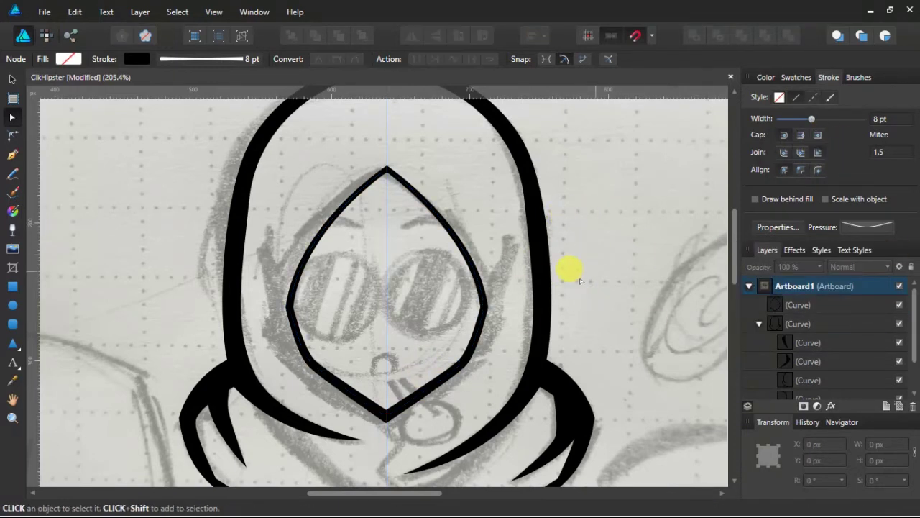
Step: Draw a short, slightly curved Pen line rising outward from the face outline's widest corner on the right side
{"action": "key", "text": "p"}
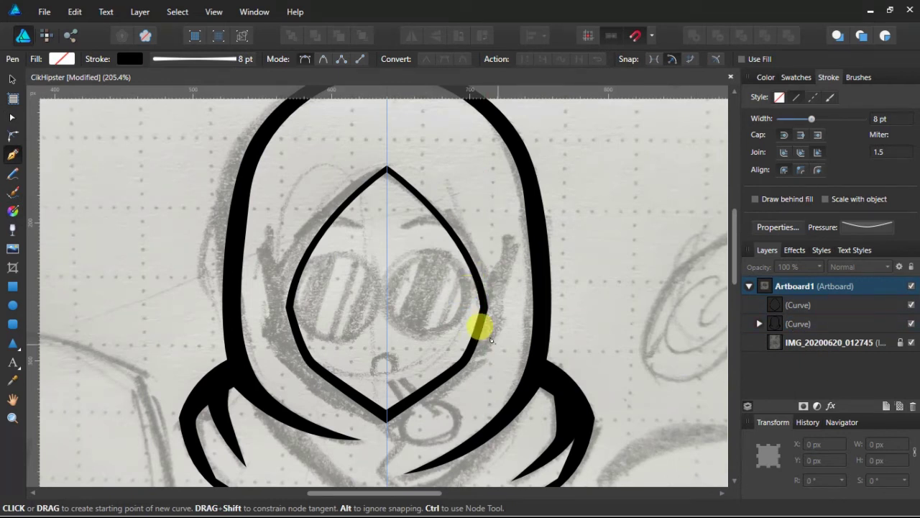
{"action": "left_click", "coordinate": [484, 307]}
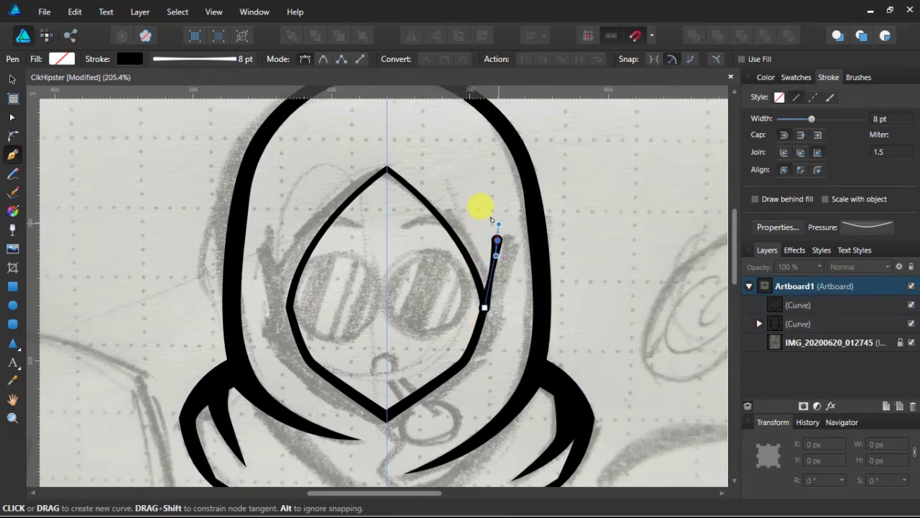
{"action": "key", "text": "ctrl+z"}
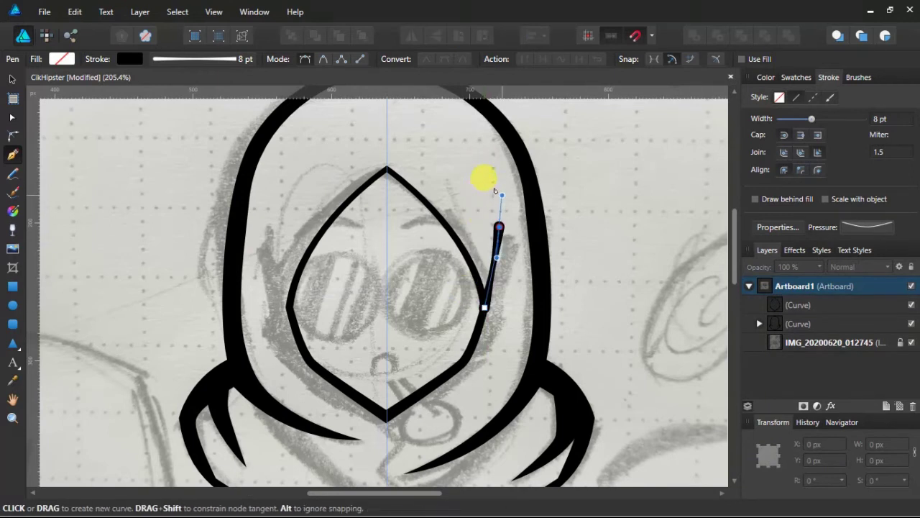
{"action": "left_click_drag", "start_coordinate": [496, 190], "coordinate": [501, 193]}
Step: Reset the new line's pressure profile to uniform and set its stroke width to 5 pt
{"action": "left_click", "coordinate": [867, 227]}
{"action": "left_click", "coordinate": [859, 356]}
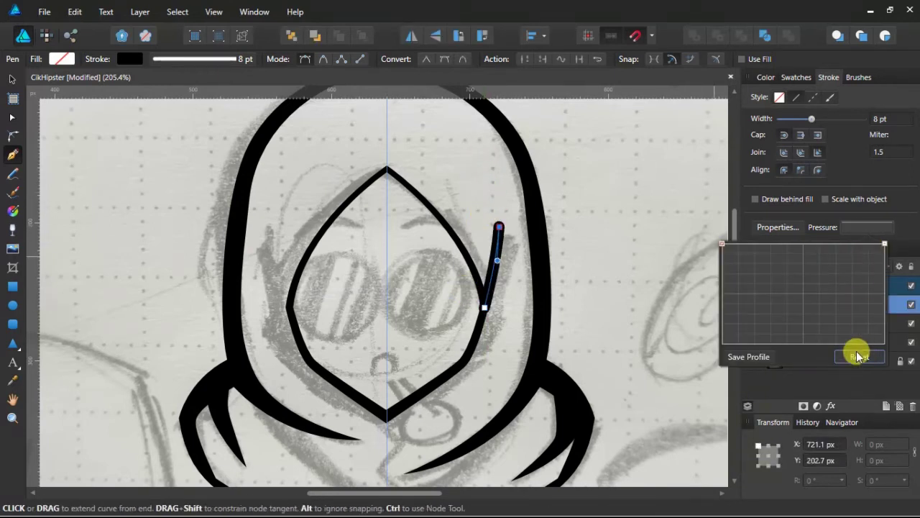
{"action": "left_click", "coordinate": [892, 119]}
{"action": "scroll", "coordinate": [893, 118], "scroll_direction": "down", "scroll_amount": 3}
{"action": "left_click", "coordinate": [881, 229]}
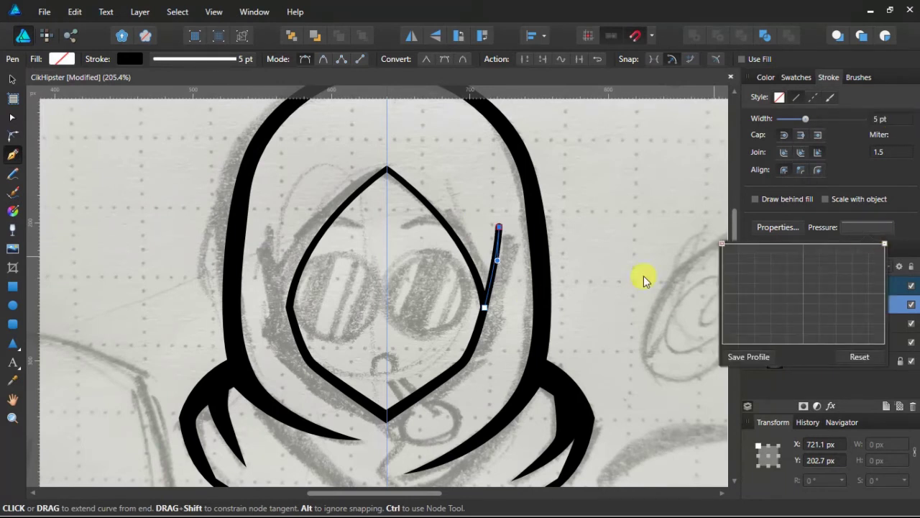
{"action": "scroll", "coordinate": [508, 316], "scroll_direction": "up", "scroll_amount": 4}
{"action": "mouse_move", "coordinate": [450, 296]}
{"action": "left_mouse_down"}
{"action": "mouse_move", "coordinate": [452, 284]}
{"action": "mouse_move", "coordinate": [444, 294]}
{"action": "left_mouse_up"}
Step: Taper the line's stroke pressure from full at the face outline to zero at its upper tip, and deselect it
{"action": "left_click", "coordinate": [884, 228]}
{"action": "scroll", "coordinate": [649, 226], "scroll_direction": "up", "scroll_amount": 3}
{"action": "left_click_drag", "start_coordinate": [885, 244], "coordinate": [890, 369]}
{"action": "scroll", "coordinate": [577, 217], "scroll_direction": "down", "scroll_amount": 5}
{"action": "key", "text": "Escape"}
{"action": "key", "text": "Escape"}
{"action": "key", "text": "Escape"}
{"action": "key", "text": "v"}
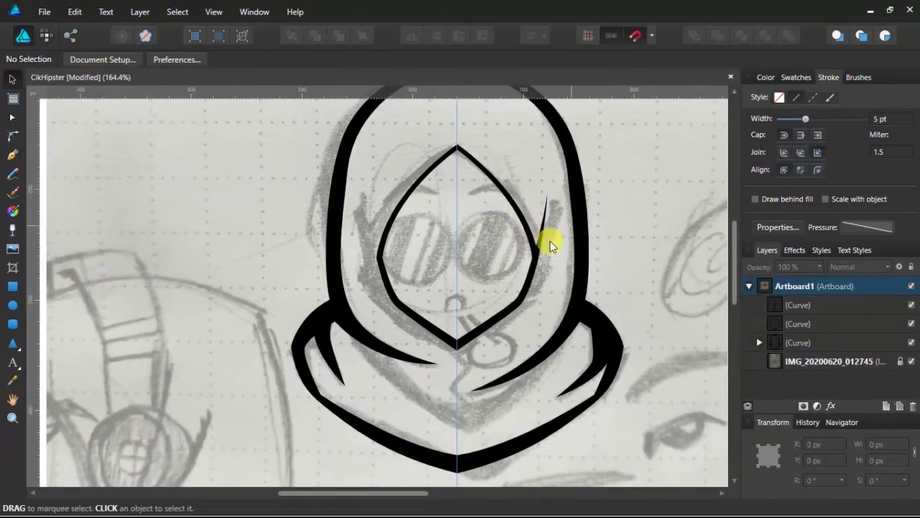
Step: Duplicate the tapered line, flip the copy horizontally, and place it at the face outline's left corner
{"action": "scroll", "coordinate": [550, 241], "scroll_direction": "up", "scroll_amount": 3}
{"action": "scroll", "coordinate": [529, 215], "scroll_direction": "down", "scroll_amount": 2}
{"action": "left_click_drag", "start_coordinate": [545, 320], "coordinate": [349, 312]}
{"action": "right_click", "coordinate": [349, 312]}
{"action": "left_click", "coordinate": [133, 232]}
{"action": "scroll", "coordinate": [344, 336], "scroll_direction": "up", "scroll_amount": 5}
{"action": "left_click_drag", "start_coordinate": [409, 360], "coordinate": [353, 359]}
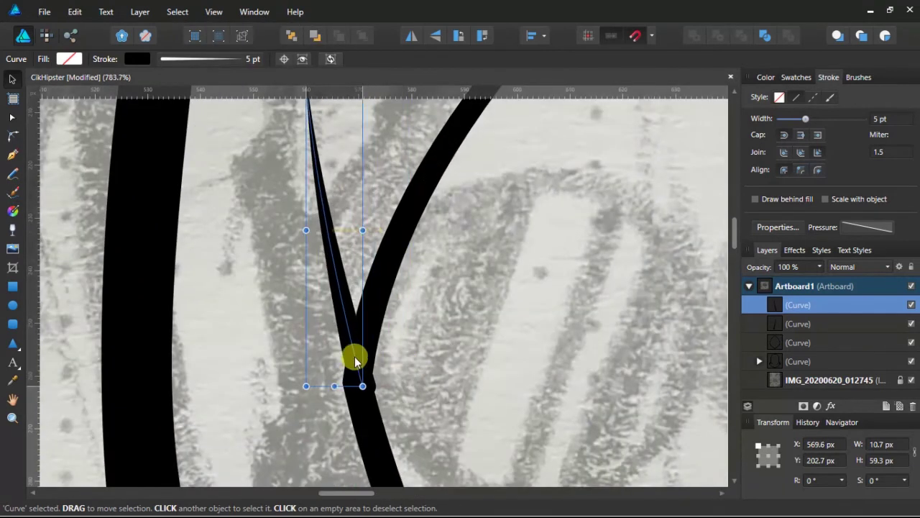
Step: Turn snapping off and try nudging the mirrored line so it blends with the face outline's left corner
{"action": "left_click", "coordinate": [472, 370]}
{"action": "left_click", "coordinate": [343, 329]}
{"action": "scroll", "coordinate": [343, 328], "scroll_direction": "up", "scroll_amount": 5}
{"action": "left_click_drag", "start_coordinate": [320, 202], "coordinate": [373, 232]}
{"action": "key", "text": "ctrl+z"}
{"action": "key", "text": "ctrl+z"}
{"action": "left_click_drag", "start_coordinate": [322, 208], "coordinate": [324, 204]}
{"action": "left_click", "coordinate": [635, 35]}
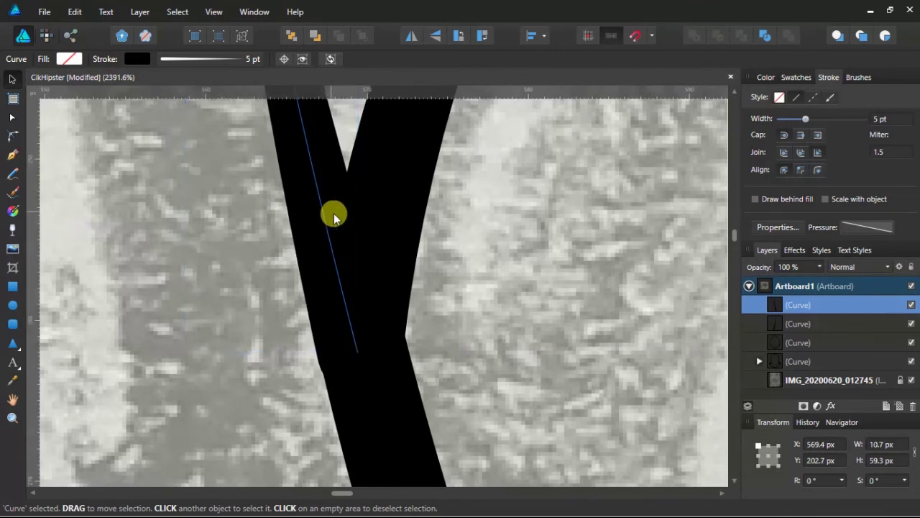
{"action": "key", "text": "ctrl+z"}
{"action": "scroll", "coordinate": [338, 245], "scroll_direction": "down", "scroll_amount": 2}
{"action": "scroll", "coordinate": [346, 273], "scroll_direction": "up", "scroll_amount": 6}
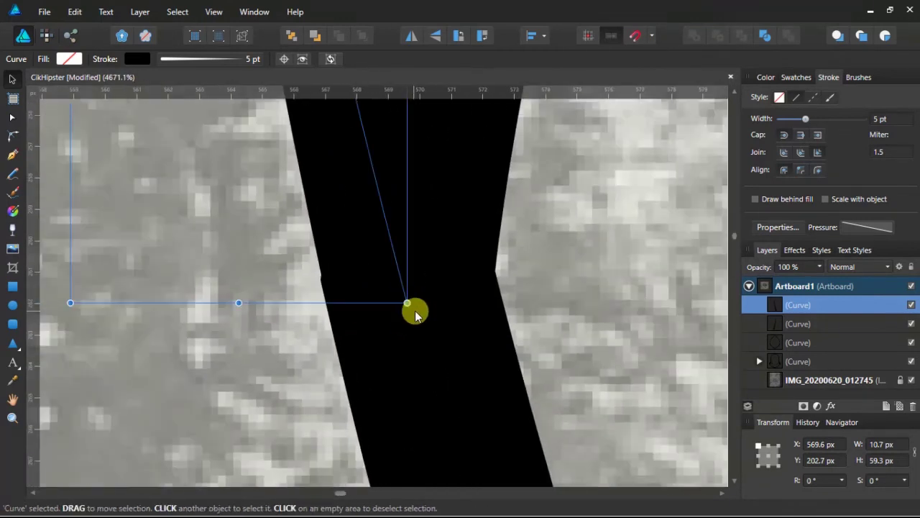
{"action": "left_click_drag", "start_coordinate": [415, 312], "coordinate": [410, 322]}
{"action": "key", "text": "ctrl+z"}
Step: Shift the mirrored line's upper and lower end nodes slightly so it blends into the face outline
{"action": "scroll", "coordinate": [388, 269], "scroll_direction": "down", "scroll_amount": 6}
{"action": "scroll", "coordinate": [325, 175], "scroll_direction": "up", "scroll_amount": 2}
{"action": "key", "text": "a"}
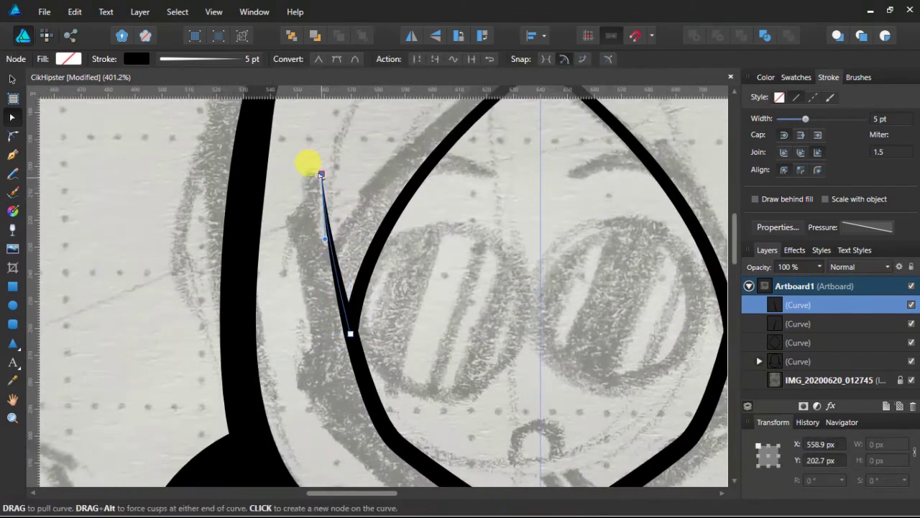
{"action": "left_click_drag", "start_coordinate": [322, 174], "coordinate": [318, 181]}
{"action": "scroll", "coordinate": [348, 332], "scroll_direction": "up", "scroll_amount": 14}
{"action": "left_click", "coordinate": [477, 332]}
{"action": "left_click_drag", "start_coordinate": [477, 332], "coordinate": [478, 341]}
{"action": "scroll", "coordinate": [481, 341], "scroll_direction": "down", "scroll_amount": 16}
Step: Outline the two sketched glasses lenses with matching circles
{"action": "left_click_drag", "start_coordinate": [604, 340], "coordinate": [653, 360]}
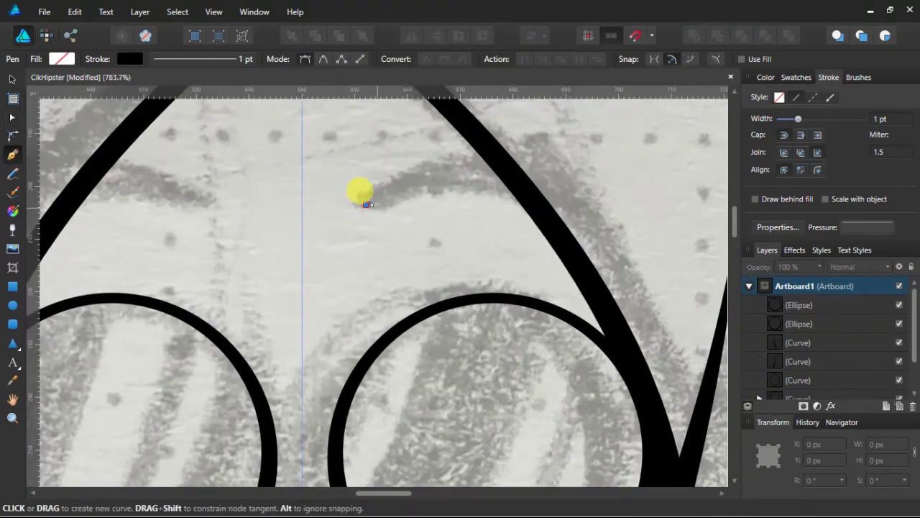
Step: Trace the right eyebrow as a closed Pen shape, with its outer end tucked under the face outline
{"action": "key", "text": "ctrl+z"}
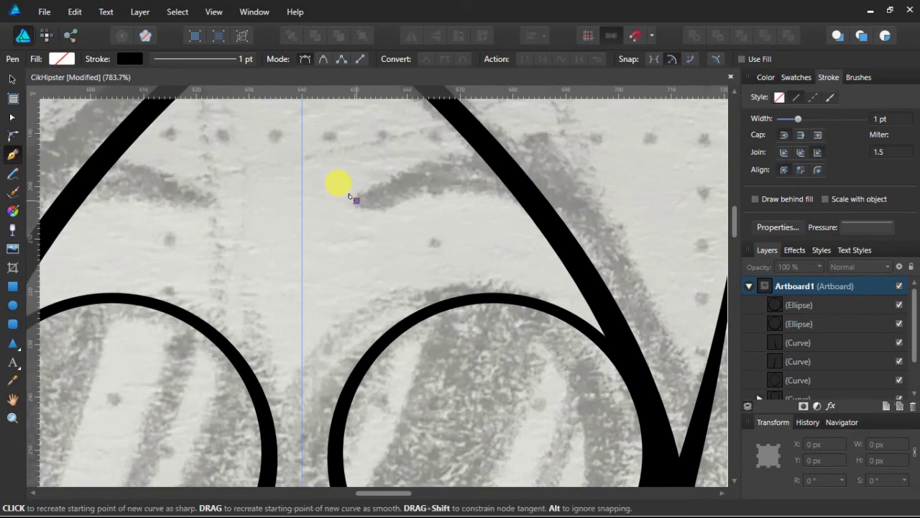
{"action": "left_click", "coordinate": [357, 200]}
{"action": "left_click_drag", "start_coordinate": [454, 154], "coordinate": [468, 153]}
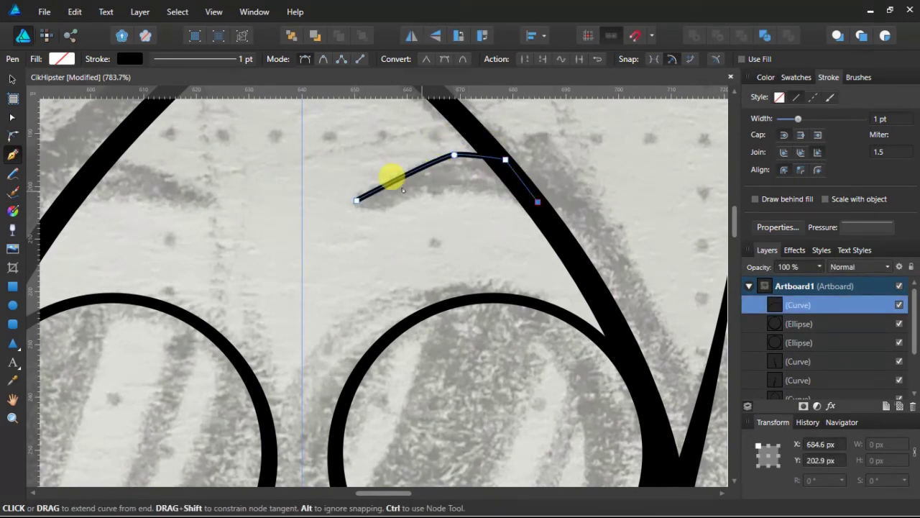
{"action": "left_click_drag", "start_coordinate": [435, 187], "coordinate": [408, 187]}
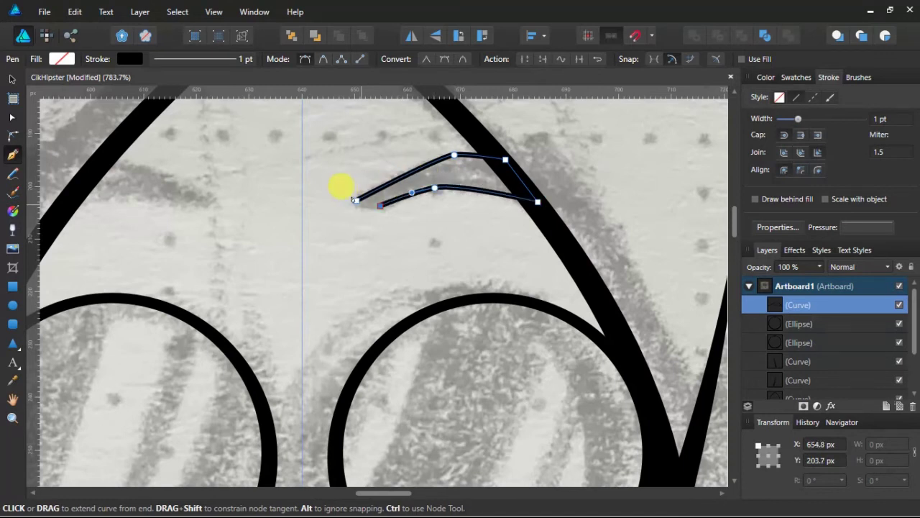
{"action": "key", "text": "ctrl+z"}
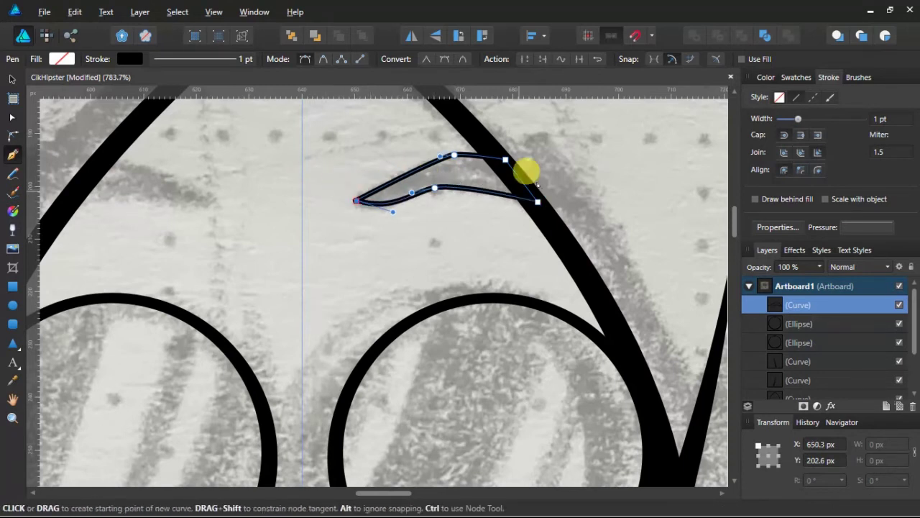
Step: Swap the eyebrow's black stroke for a solid black fill and deselect the shape
{"action": "left_click", "coordinate": [765, 77]}
{"action": "left_click", "coordinate": [772, 100]}
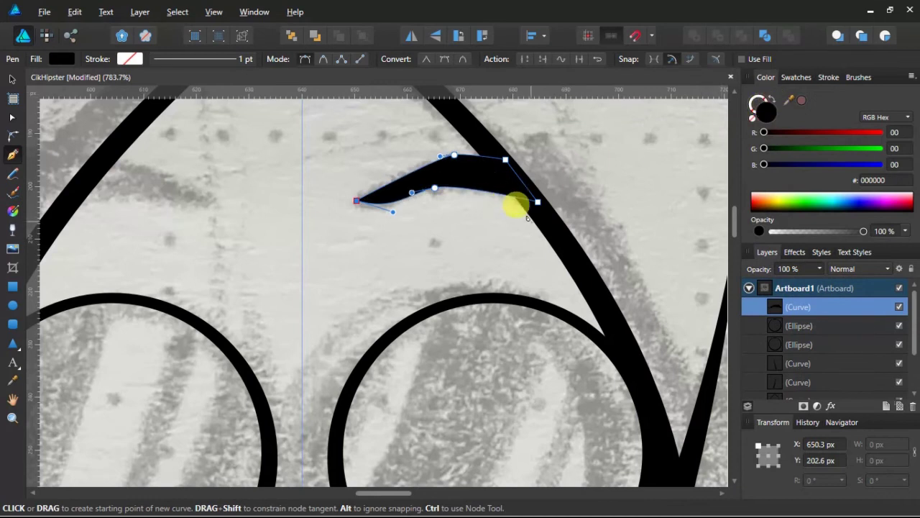
{"action": "key", "text": "v"}
{"action": "left_click", "coordinate": [443, 240]}
{"action": "scroll", "coordinate": [444, 236], "scroll_direction": "down", "scroll_amount": 5}
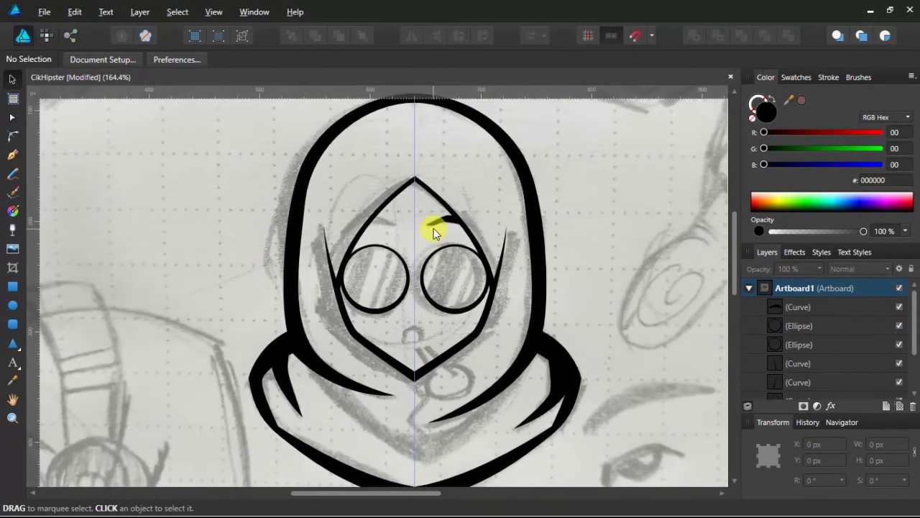
Step: Reshape the eyebrow by adjusting its upper and lower middle nodes and raising its lower outer corner
{"action": "scroll", "coordinate": [435, 227], "scroll_direction": "up", "scroll_amount": 4}
{"action": "left_click", "coordinate": [436, 221]}
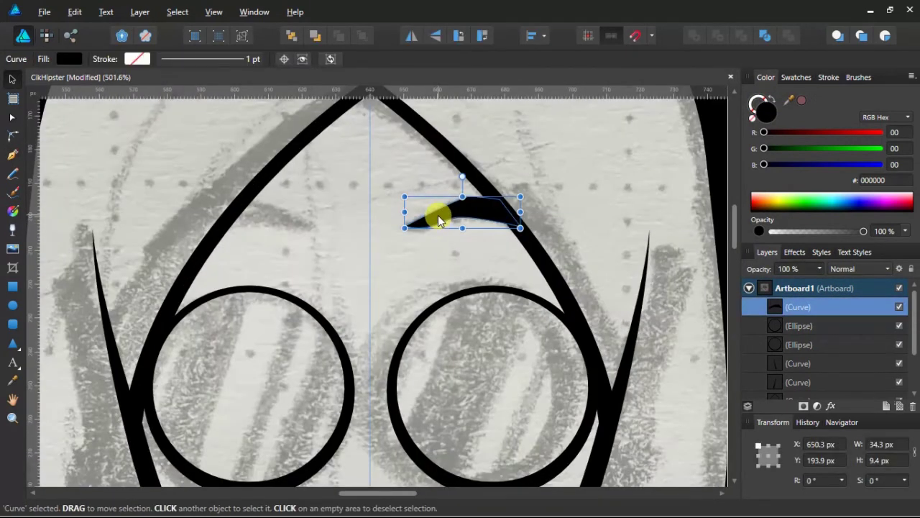
{"action": "key", "text": "a"}
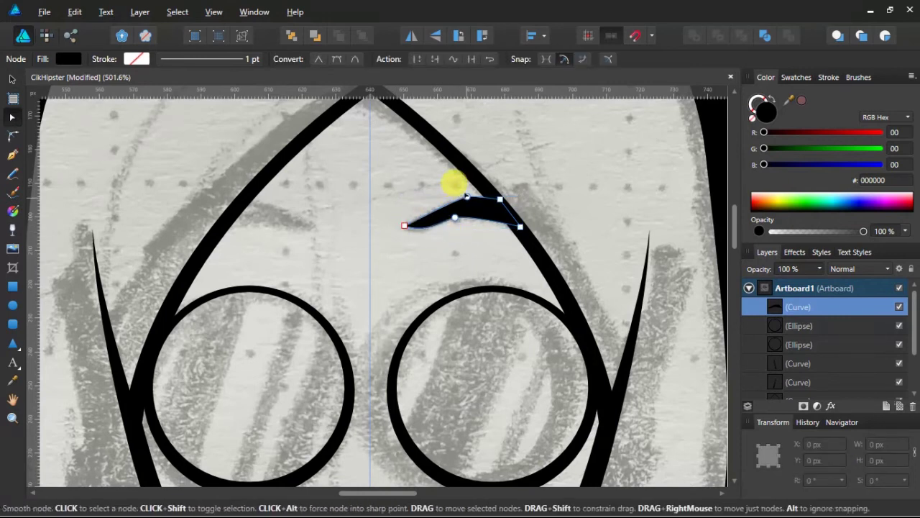
{"action": "left_click_drag", "start_coordinate": [467, 196], "coordinate": [457, 223]}
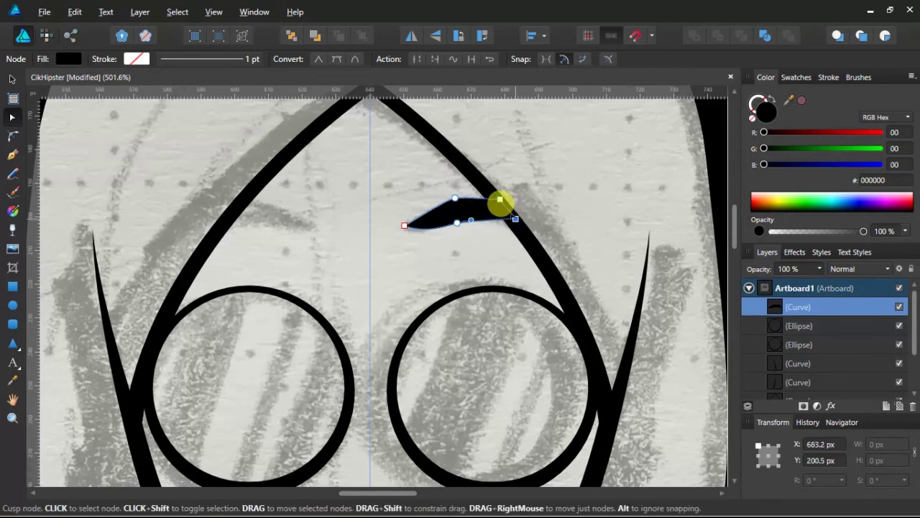
{"action": "left_click", "coordinate": [477, 233]}
{"action": "left_click", "coordinate": [454, 205]}
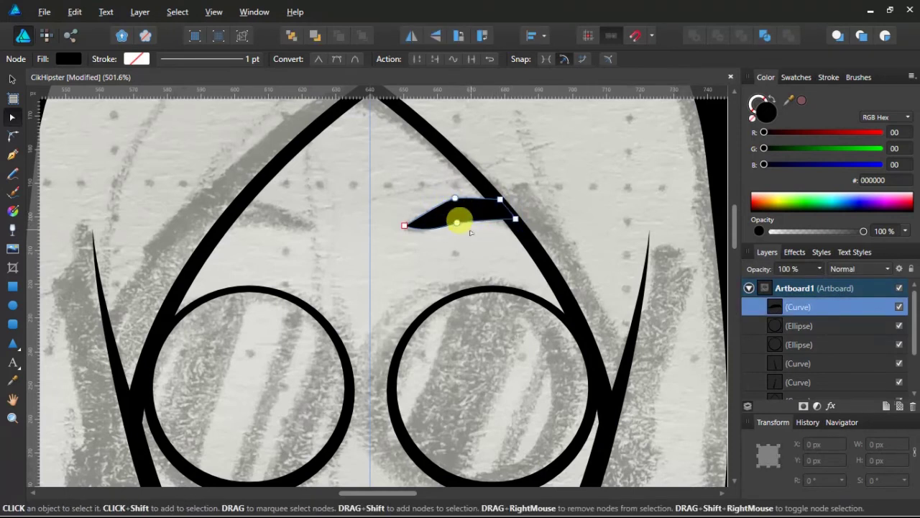
Step: Move the whole eyebrow slightly down and pull its inner tip lower
{"action": "key", "text": "v"}
{"action": "left_click_drag", "start_coordinate": [458, 213], "coordinate": [459, 221]}
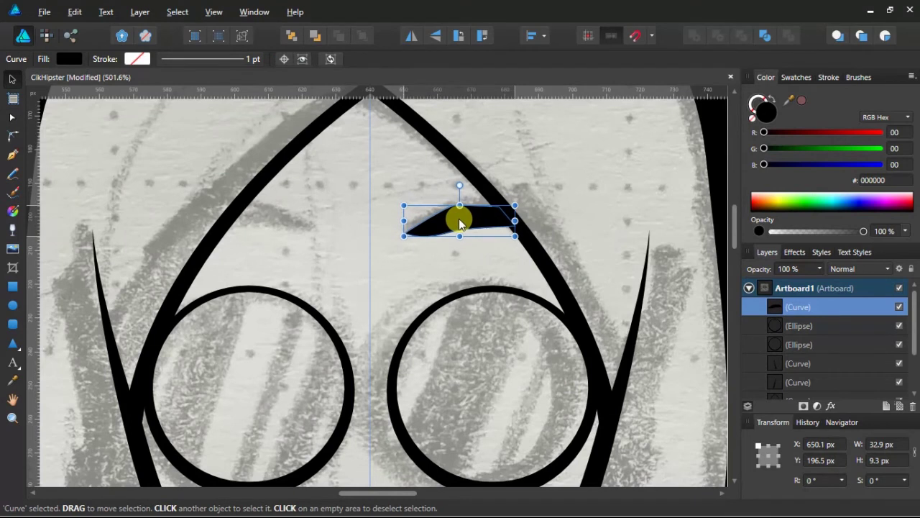
{"action": "key", "text": "a"}
{"action": "left_click_drag", "start_coordinate": [401, 228], "coordinate": [404, 240]}
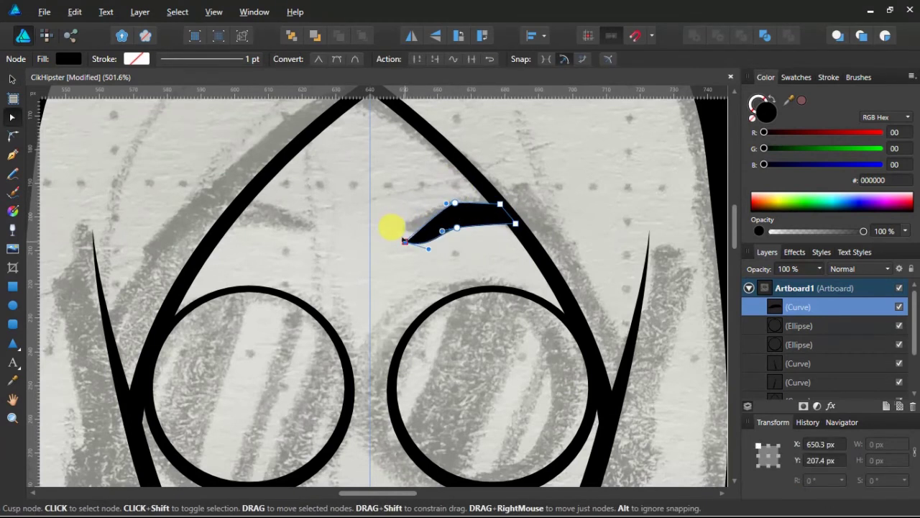
{"action": "left_click_drag", "start_coordinate": [449, 204], "coordinate": [447, 209]}
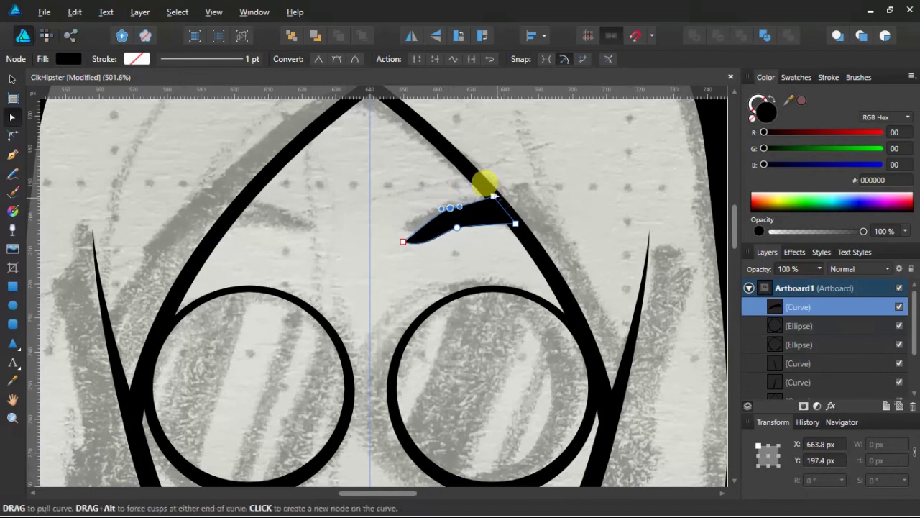
{"action": "key", "text": "ctrl+z"}
{"action": "key", "text": "ctrl+z"}
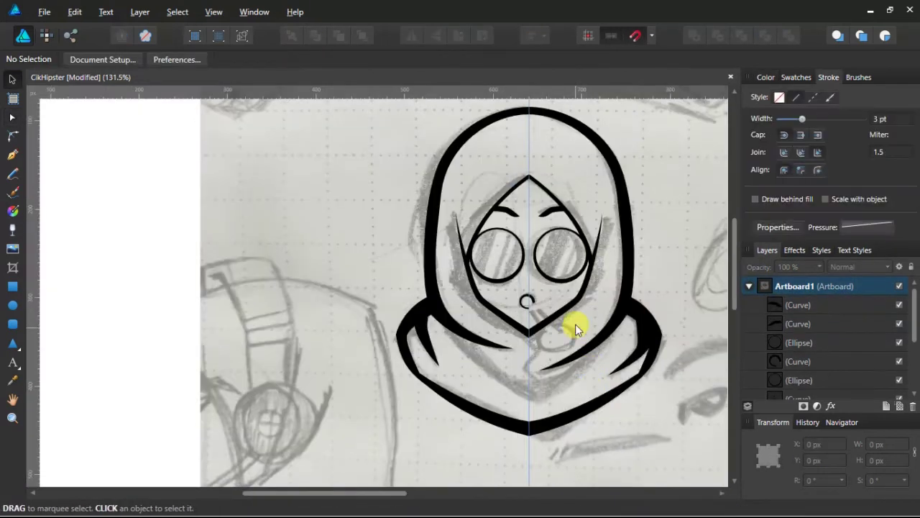
Step: Draw a zigzag fold line with the Pen tool from the chin point down to the lower collar area
{"action": "scroll", "coordinate": [576, 321], "scroll_direction": "up", "scroll_amount": 3}
{"action": "key", "text": "p"}
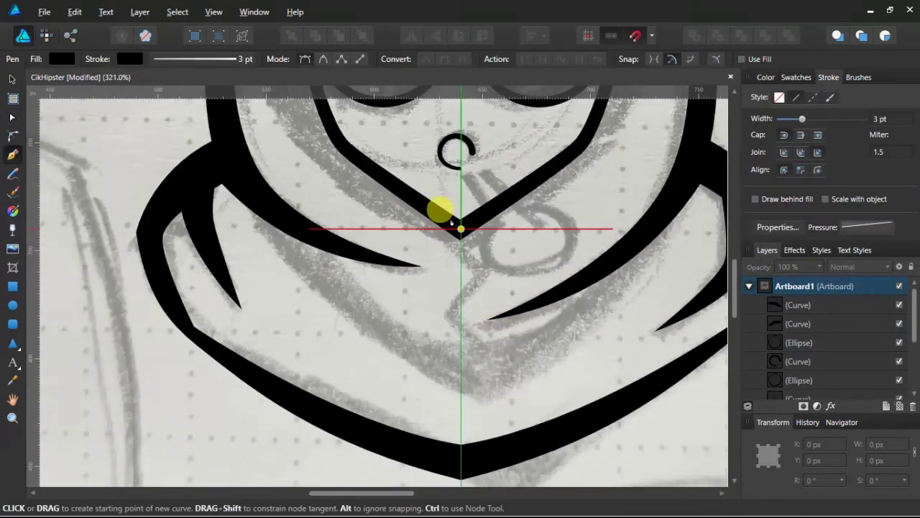
{"action": "left_click", "coordinate": [460, 234]}
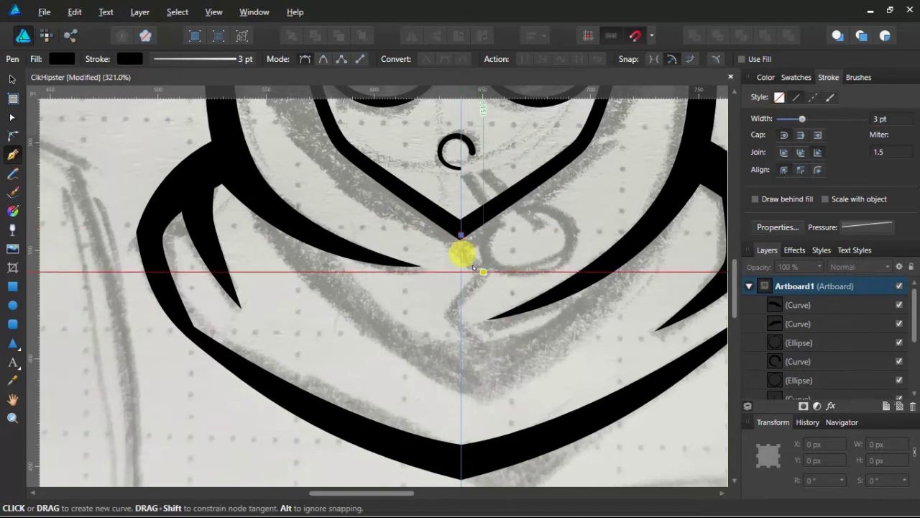
{"action": "left_click", "coordinate": [480, 272]}
{"action": "left_click", "coordinate": [445, 313]}
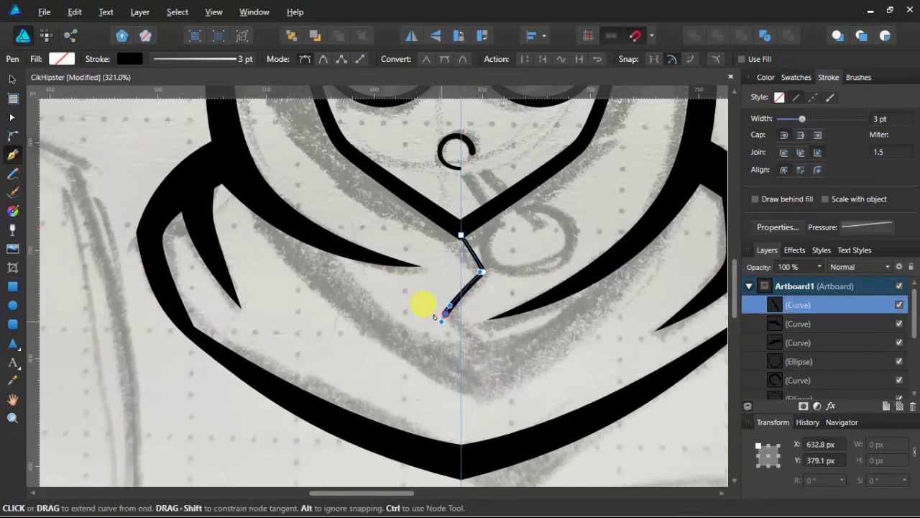
{"action": "left_click", "coordinate": [482, 359]}
Step: Set the zigzag line's pressure to taper from full at the chin to thinner at its lower end, with a 5 pt stroke width
{"action": "left_click", "coordinate": [884, 229]}
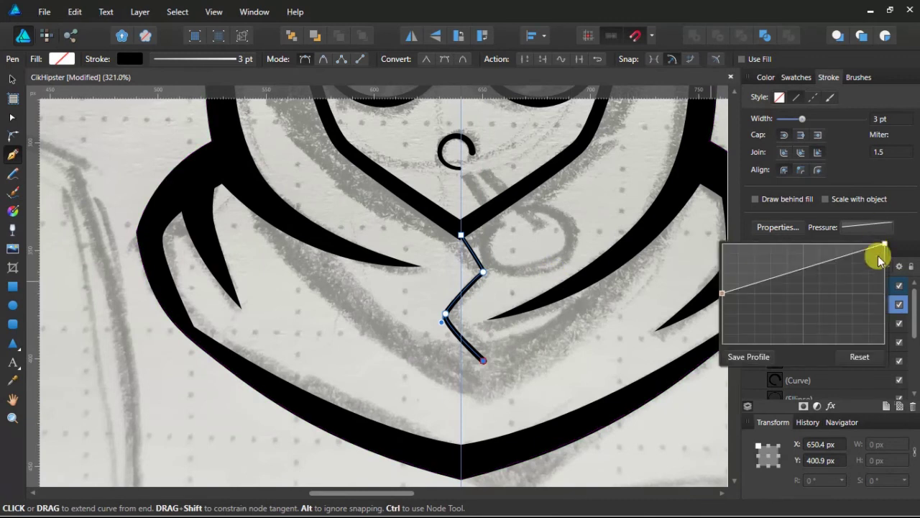
{"action": "left_click_drag", "start_coordinate": [884, 246], "coordinate": [884, 293]}
{"action": "left_click_drag", "start_coordinate": [723, 293], "coordinate": [714, 229]}
{"action": "left_click_drag", "start_coordinate": [885, 244], "coordinate": [886, 289]}
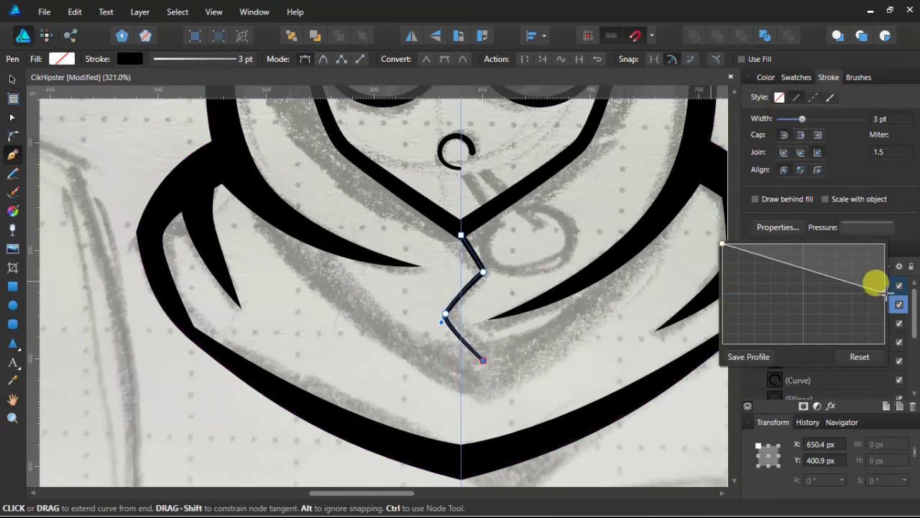
{"action": "left_click", "coordinate": [896, 118]}
{"action": "type", "text": "5"}
{"action": "key", "text": "Return"}
{"action": "key", "text": "v"}
{"action": "left_click", "coordinate": [524, 384]}
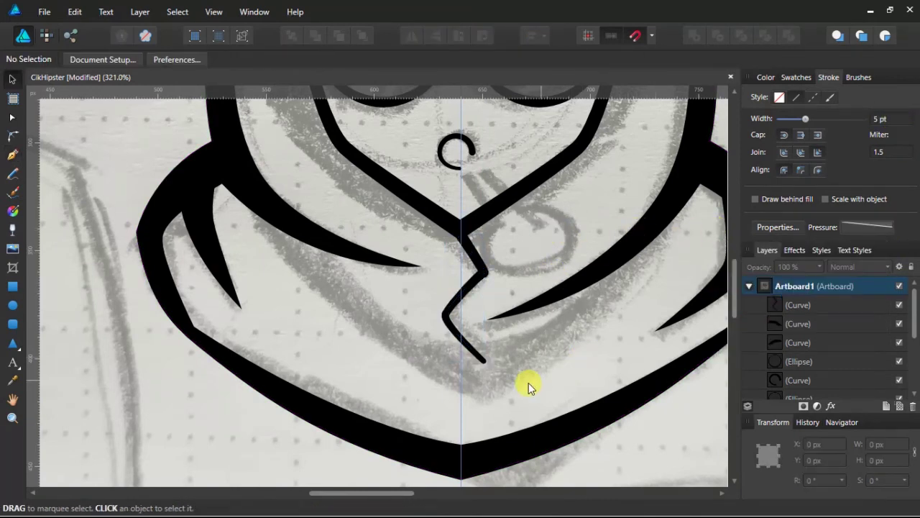
{"action": "key", "text": "a"}
{"action": "left_click", "coordinate": [481, 271]}
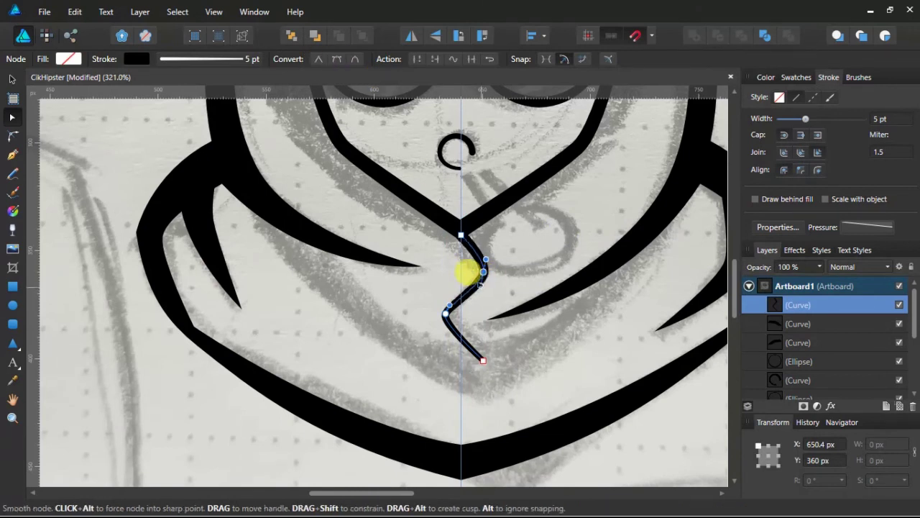
{"action": "left_click", "coordinate": [547, 331]}
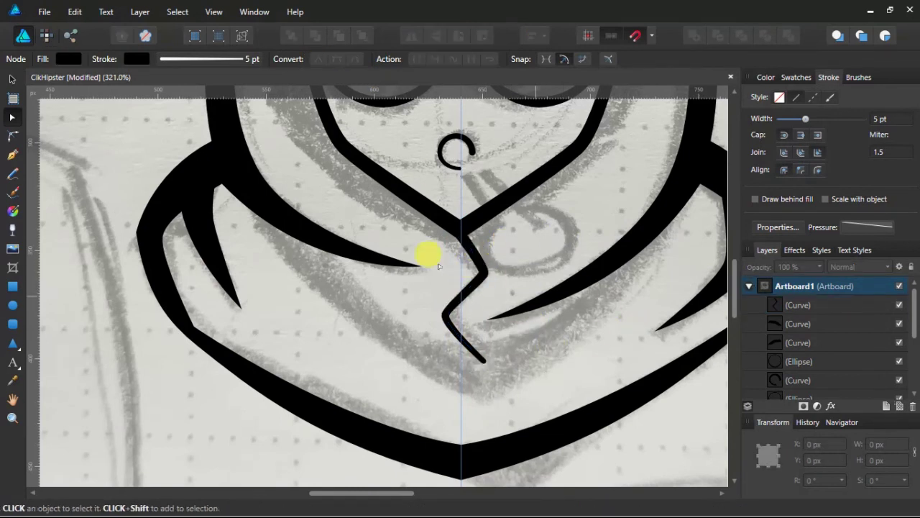
Step: Draw the inner collar line as a V-shaped Pen curve from the right fold through the centre guide to the left fold
{"action": "key", "text": "p"}
{"action": "left_click", "coordinate": [640, 230]}
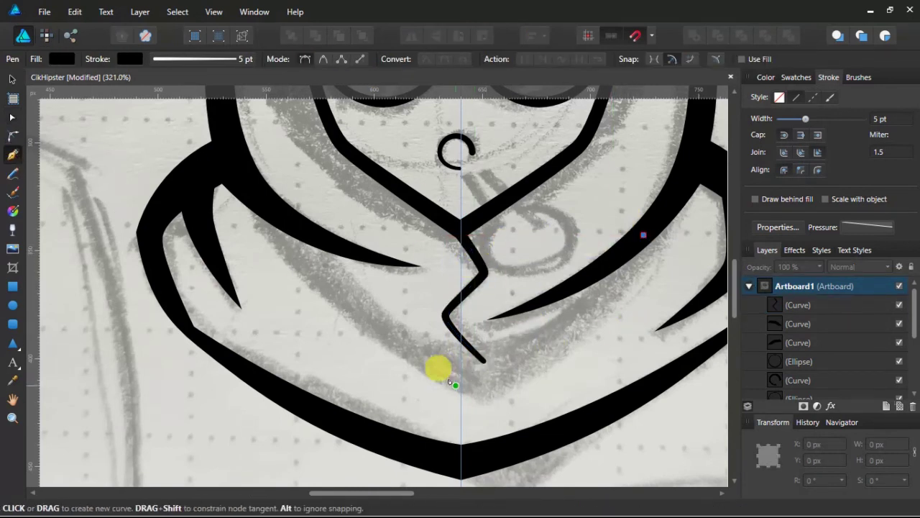
{"action": "left_click_drag", "start_coordinate": [452, 385], "coordinate": [335, 424]}
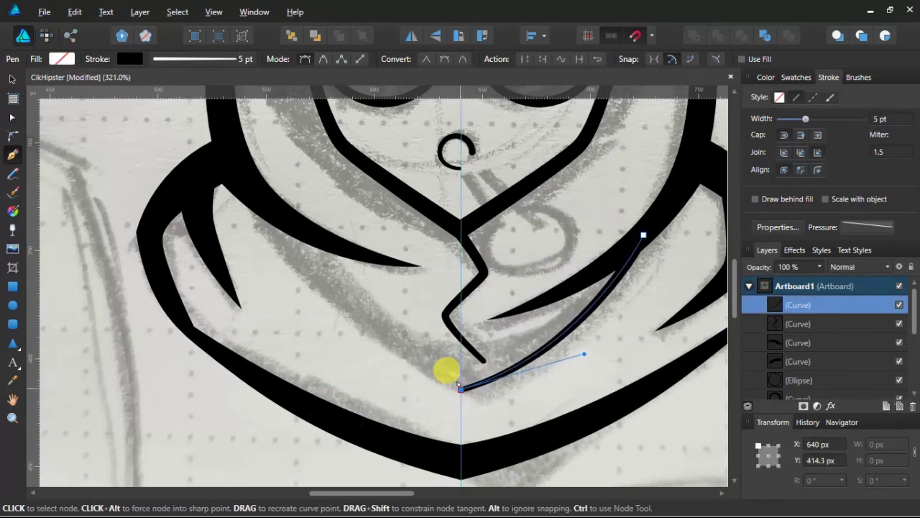
{"action": "left_click", "coordinate": [237, 117]}
{"action": "key", "text": "ctrl+z"}
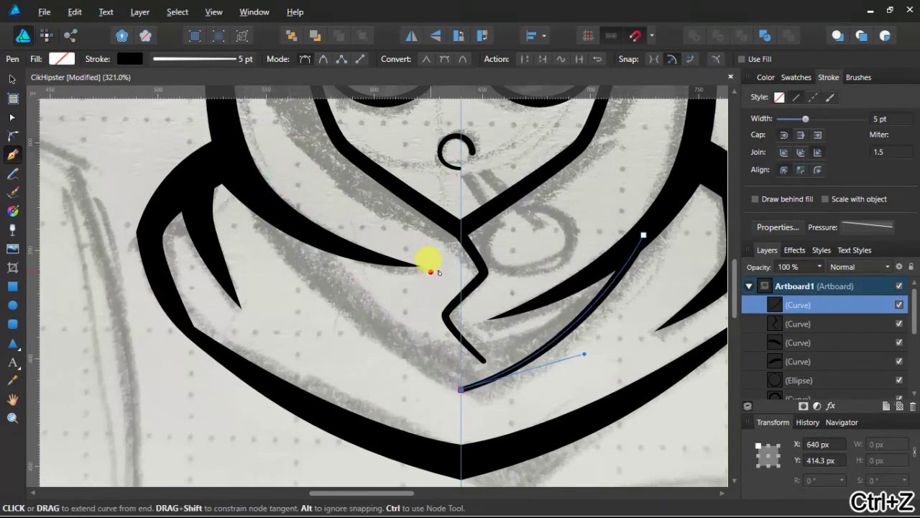
{"action": "left_click_drag", "start_coordinate": [277, 216], "coordinate": [240, 111]}
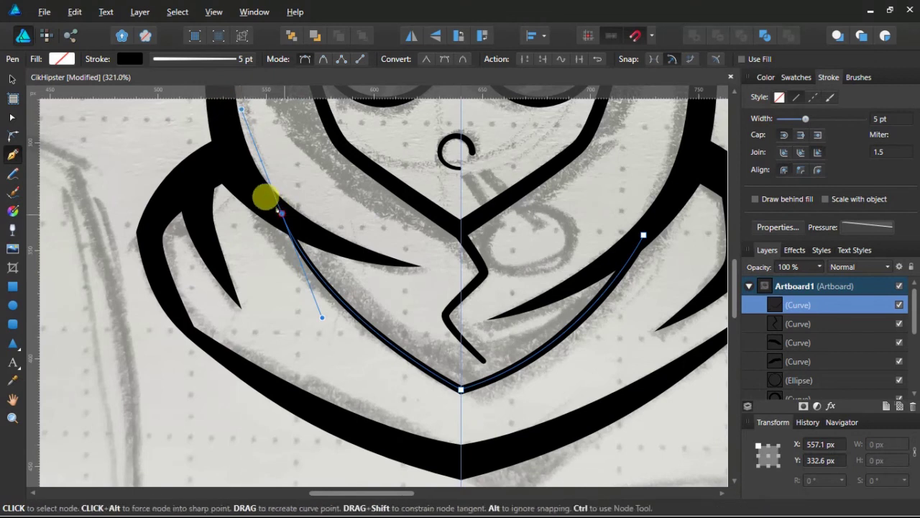
Step: Reset the inner collar line's pressure profile to uniform and nudge its left end node slightly outward
{"action": "key", "text": "v"}
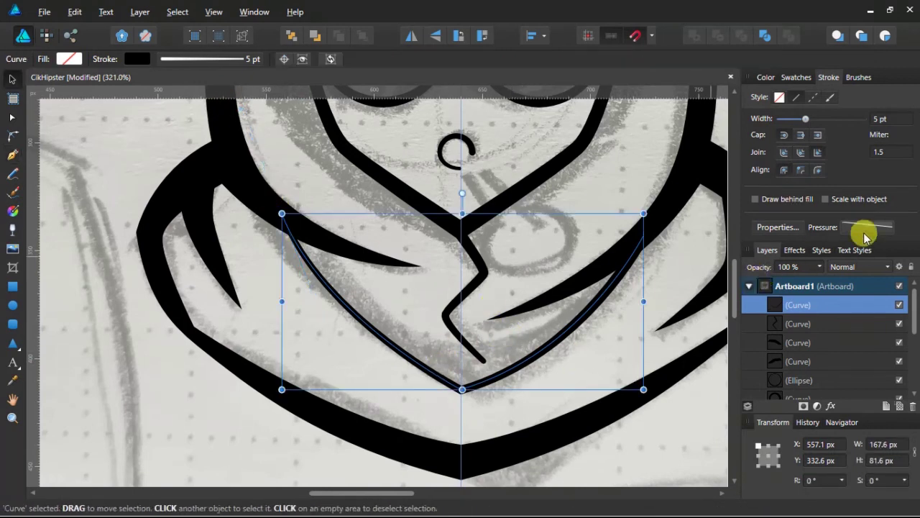
{"action": "left_click", "coordinate": [890, 234]}
{"action": "left_click_drag", "start_coordinate": [519, 369], "coordinate": [521, 365]}
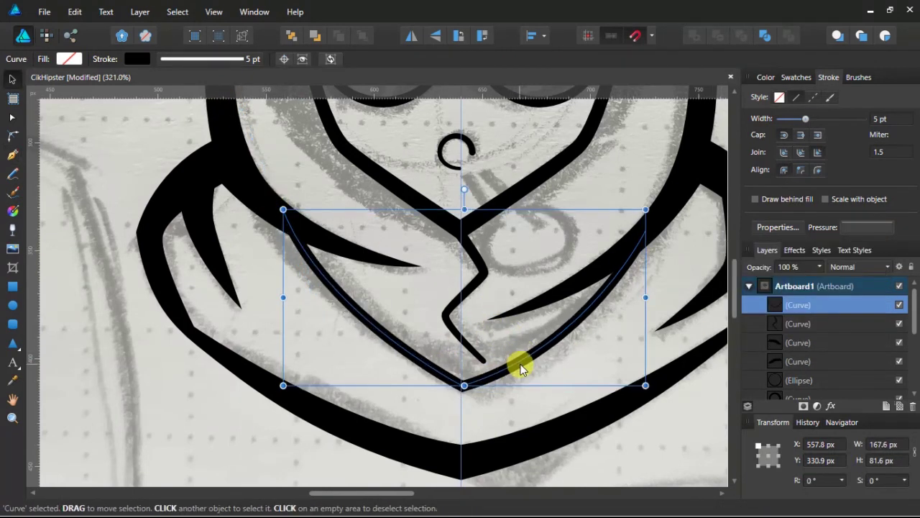
{"action": "key", "text": "ctrl+z"}
{"action": "key", "text": "a"}
{"action": "left_click_drag", "start_coordinate": [281, 214], "coordinate": [278, 213]}
{"action": "key", "text": "v"}
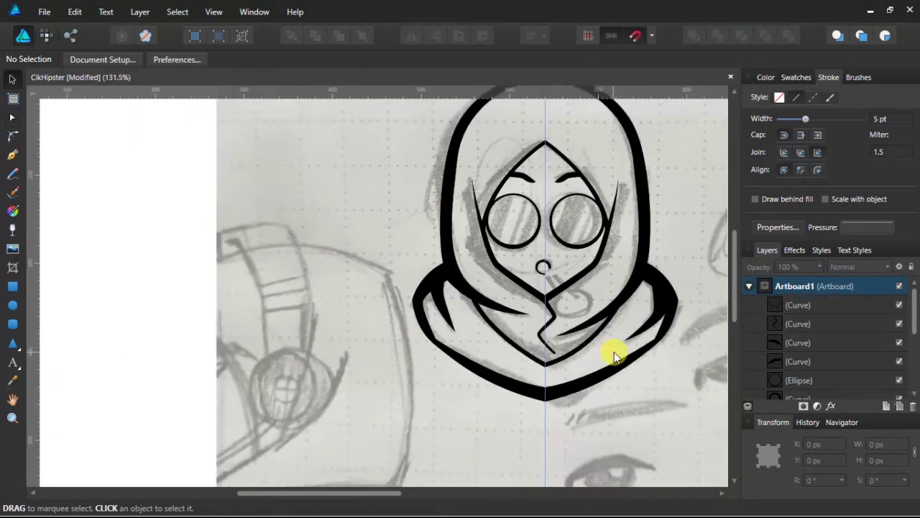
Step: Thin the middle of the inner collar line with a dipped pressure profile and set its stroke width to 10 pt
{"action": "scroll", "coordinate": [507, 325], "scroll_direction": "up", "scroll_amount": 5}
{"action": "left_click", "coordinate": [508, 320]}
{"action": "left_click", "coordinate": [888, 227]}
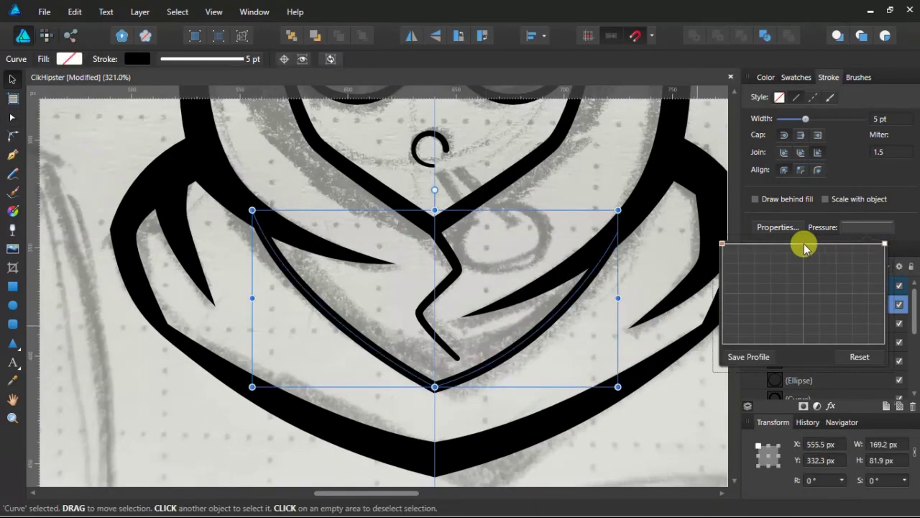
{"action": "left_click_drag", "start_coordinate": [801, 243], "coordinate": [798, 287]}
{"action": "left_click", "coordinate": [896, 121]}
{"action": "scroll", "coordinate": [897, 121], "scroll_direction": "up", "scroll_amount": 3}
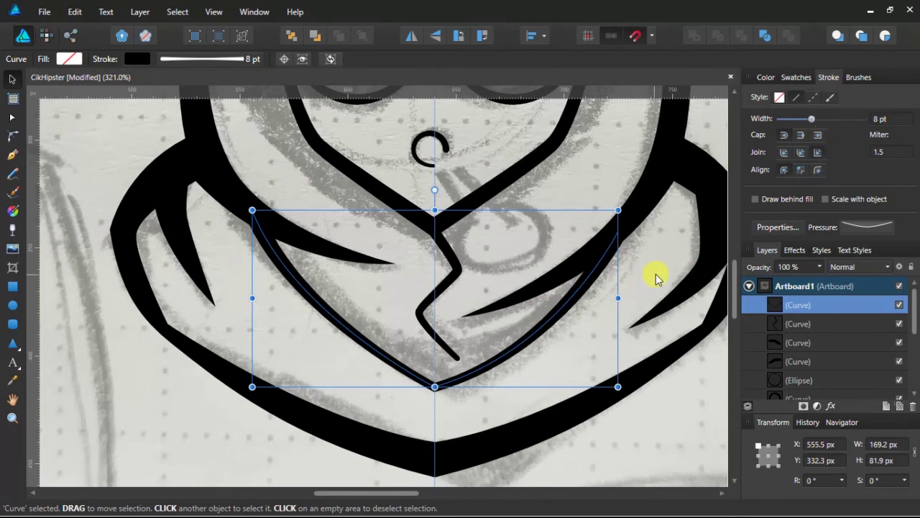
{"action": "left_click", "coordinate": [655, 275]}
{"action": "left_click", "coordinate": [565, 302]}
{"action": "left_click", "coordinate": [891, 119]}
{"action": "scroll", "coordinate": [891, 119], "scroll_direction": "up", "scroll_amount": 2}
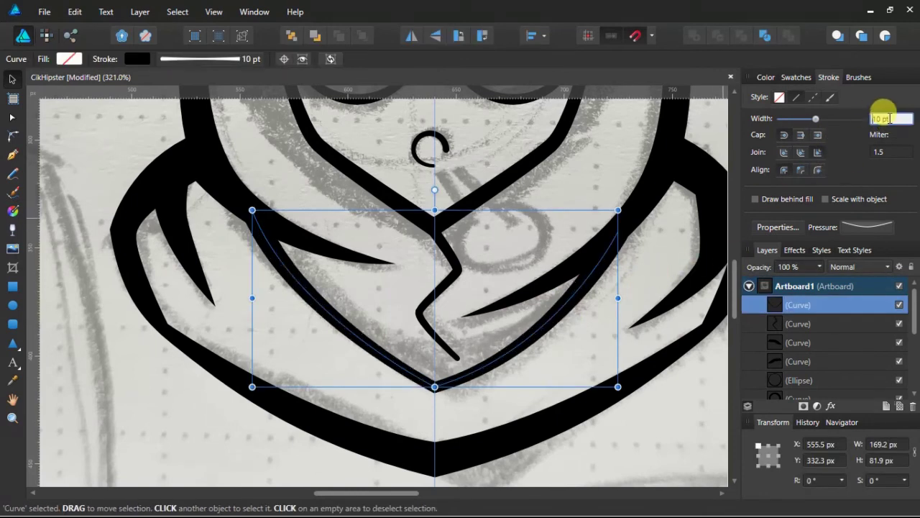
{"action": "left_click", "coordinate": [612, 281]}
{"action": "scroll", "coordinate": [586, 308], "scroll_direction": "down", "scroll_amount": 1}
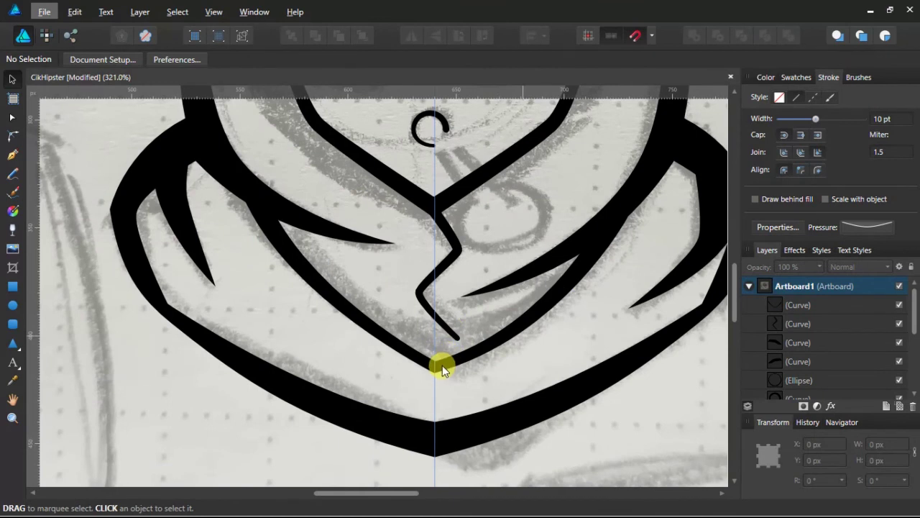
Step: Move the zigzag line's lower end node onto the tip of the inner collar line at the centre guide
{"action": "left_click_drag", "start_coordinate": [458, 336], "coordinate": [455, 339]}
{"action": "key", "text": "ctrl+z"}
{"action": "key", "text": "a"}
{"action": "left_click", "coordinate": [457, 337]}
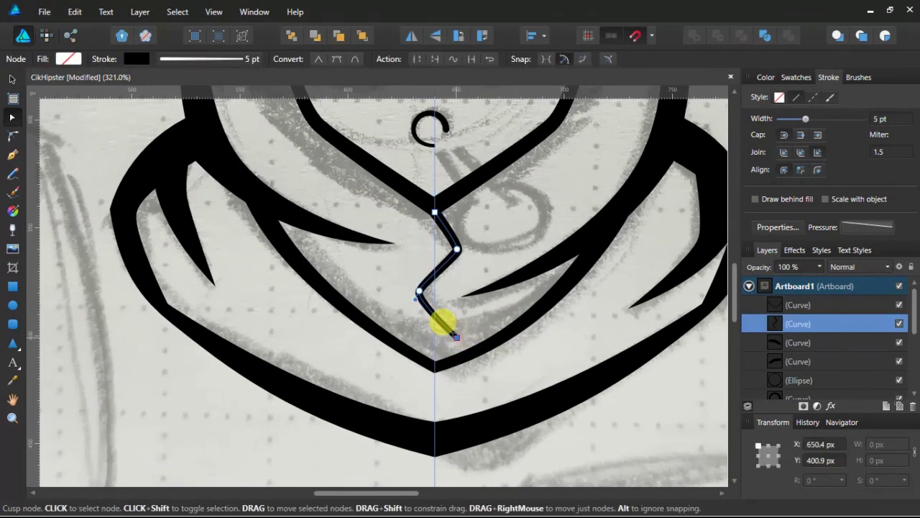
{"action": "left_click_drag", "start_coordinate": [438, 361], "coordinate": [433, 361]}
{"action": "left_click", "coordinate": [468, 321]}
{"action": "scroll", "coordinate": [470, 323], "scroll_direction": "down", "scroll_amount": 6}
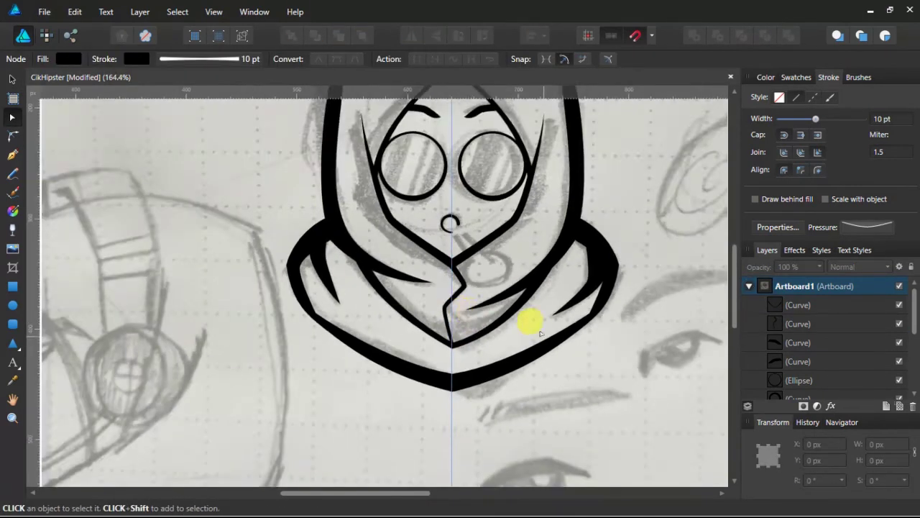
{"action": "scroll", "coordinate": [572, 337], "scroll_direction": "up", "scroll_amount": 3}
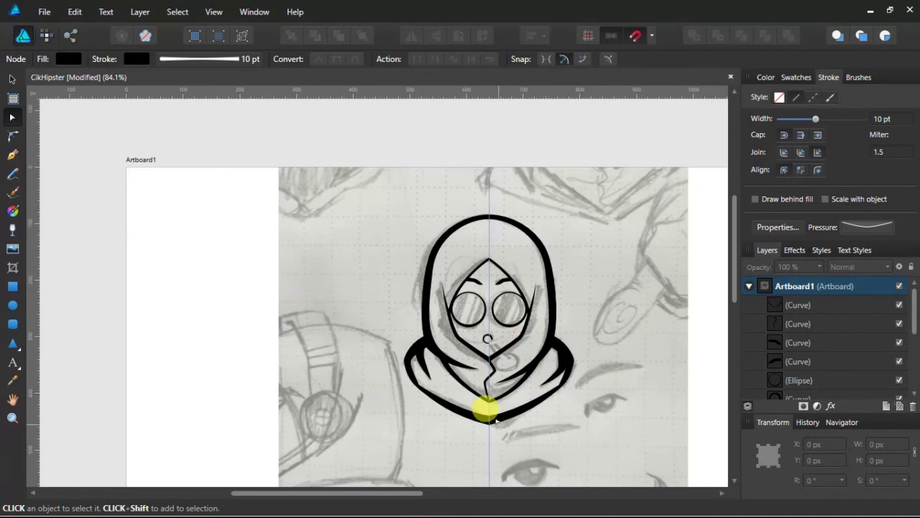
Step: Add two nodes to the left shoulder's outer outline and pull the lower one inward to cut a fold notch
{"action": "scroll", "coordinate": [415, 344], "scroll_direction": "up", "scroll_amount": 8}
{"action": "left_click", "coordinate": [441, 340]}
{"action": "key", "text": "v"}
{"action": "key", "text": "a"}
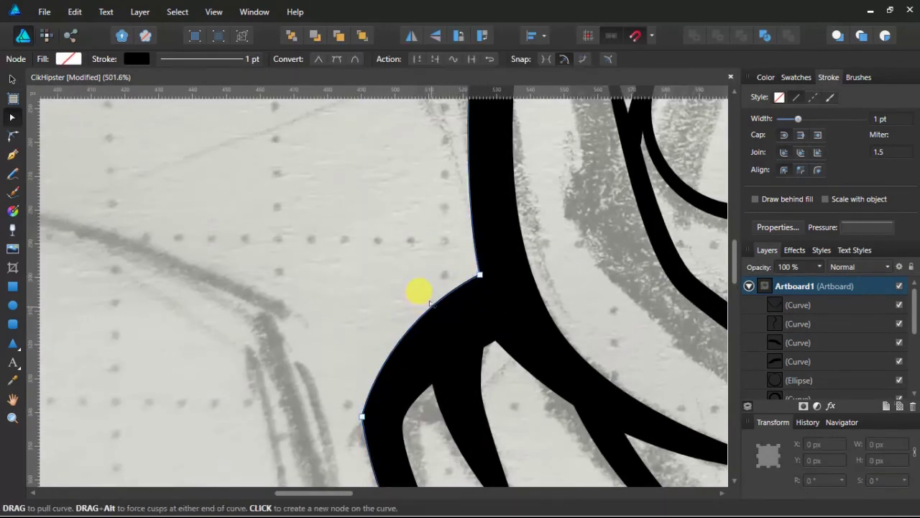
{"action": "left_click", "coordinate": [404, 335]}
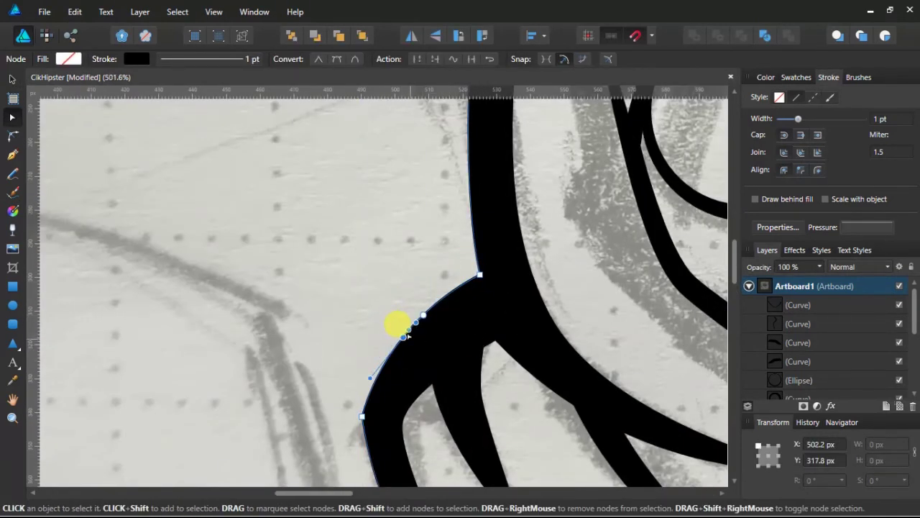
{"action": "left_click", "coordinate": [409, 330], "text": "alt"}
{"action": "left_click_drag", "start_coordinate": [403, 337], "coordinate": [417, 347]}
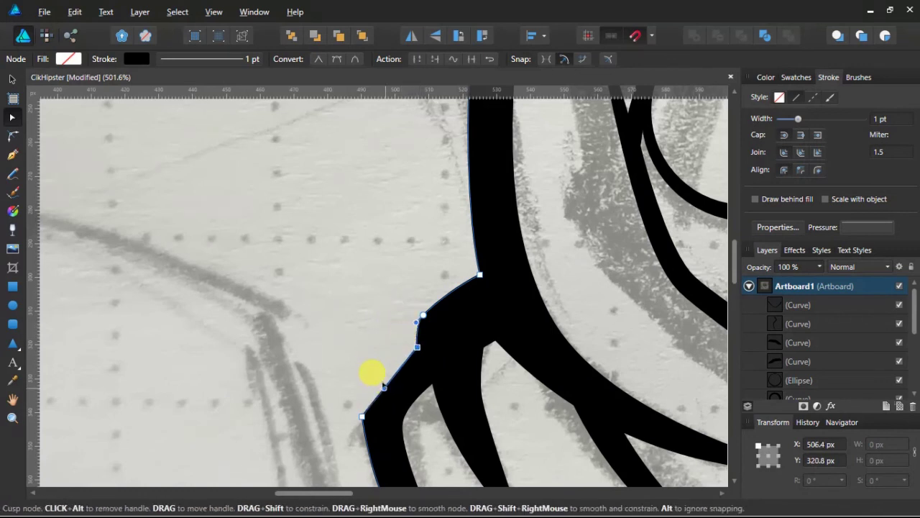
{"action": "left_click_drag", "start_coordinate": [384, 387], "coordinate": [380, 378]}
{"action": "left_click", "coordinate": [435, 306]}
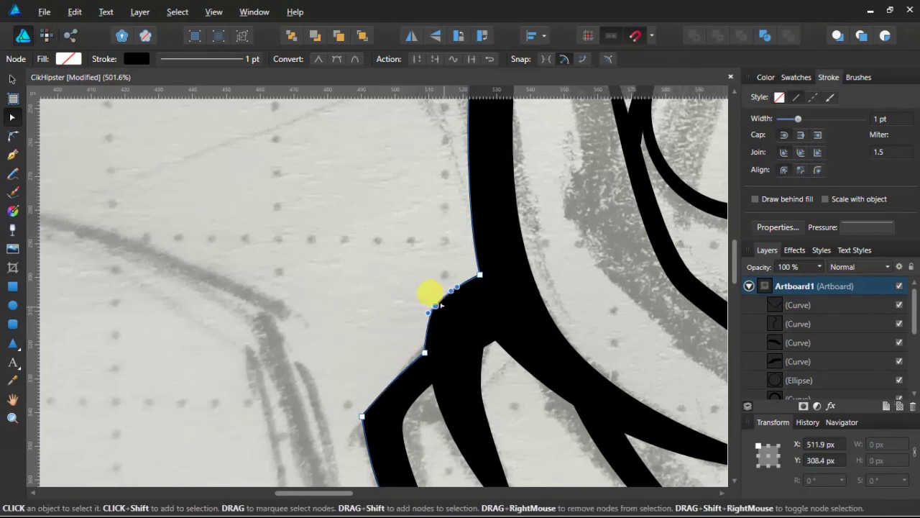
{"action": "left_click_drag", "start_coordinate": [387, 384], "coordinate": [384, 365]}
{"action": "left_click", "coordinate": [394, 352]}
{"action": "scroll", "coordinate": [409, 341], "scroll_direction": "down", "scroll_amount": 2}
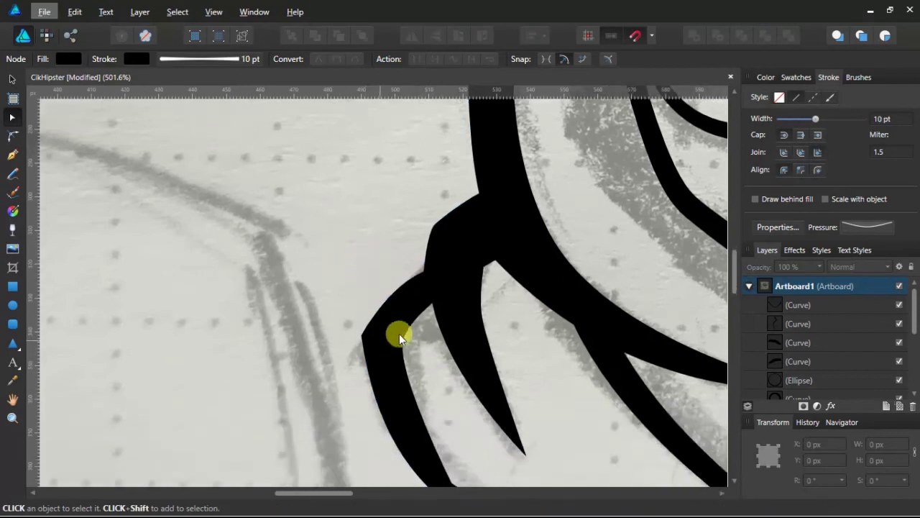
Step: Adjust the left notch's inner corner node and bend the outline segment below it into a rounded fold
{"action": "left_click", "coordinate": [420, 281]}
{"action": "scroll", "coordinate": [421, 279], "scroll_direction": "up", "scroll_amount": 4}
{"action": "left_click", "coordinate": [422, 288]}
{"action": "left_click_drag", "start_coordinate": [422, 287], "coordinate": [426, 276]}
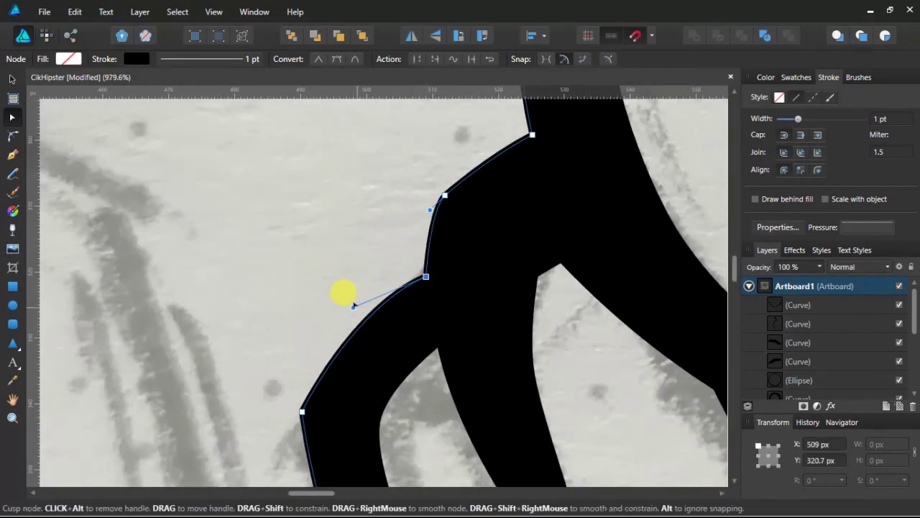
{"action": "scroll", "coordinate": [402, 311], "scroll_direction": "down", "scroll_amount": 11}
{"action": "left_click", "coordinate": [573, 331]}
Step: Adjust the upper node of the left shoulder's inner fold spike to sharpen the gap beside it
{"action": "scroll", "coordinate": [412, 296], "scroll_direction": "up", "scroll_amount": 7}
{"action": "left_click", "coordinate": [401, 338]}
{"action": "left_click", "coordinate": [433, 339]}
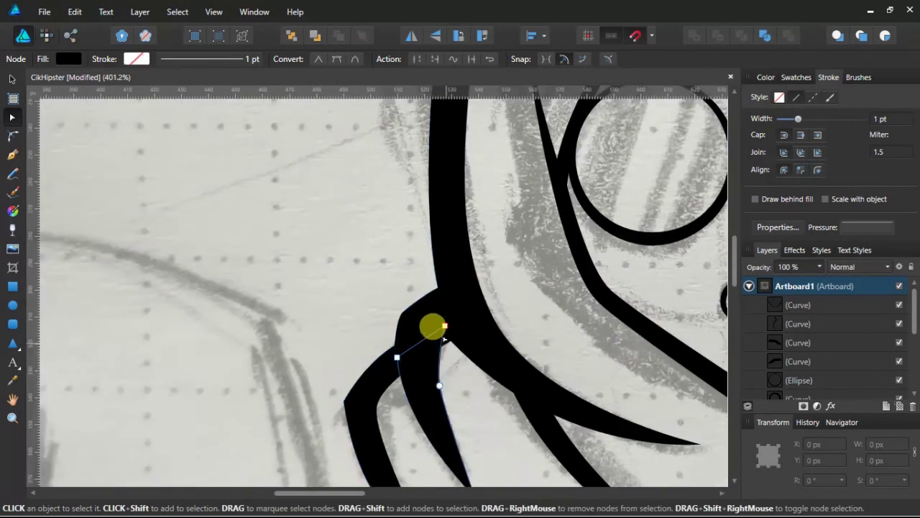
{"action": "left_click", "coordinate": [447, 337]}
{"action": "left_click", "coordinate": [450, 340]}
{"action": "left_click_drag", "start_coordinate": [438, 326], "coordinate": [434, 315]}
{"action": "left_click", "coordinate": [496, 425]}
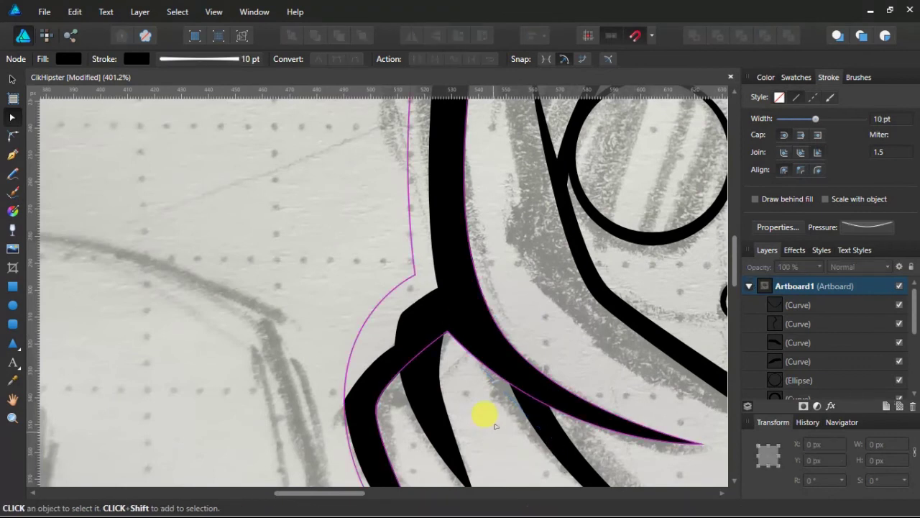
Step: Fine-tune the black outline's inner corner node where the left shoulder fold meets the hood, along with its adjoining curve
{"action": "scroll", "coordinate": [500, 422], "scroll_direction": "down", "scroll_amount": 4}
{"action": "key", "text": "ctrl+z"}
{"action": "left_click", "coordinate": [490, 409]}
{"action": "key", "text": "ctrl+shift+z"}
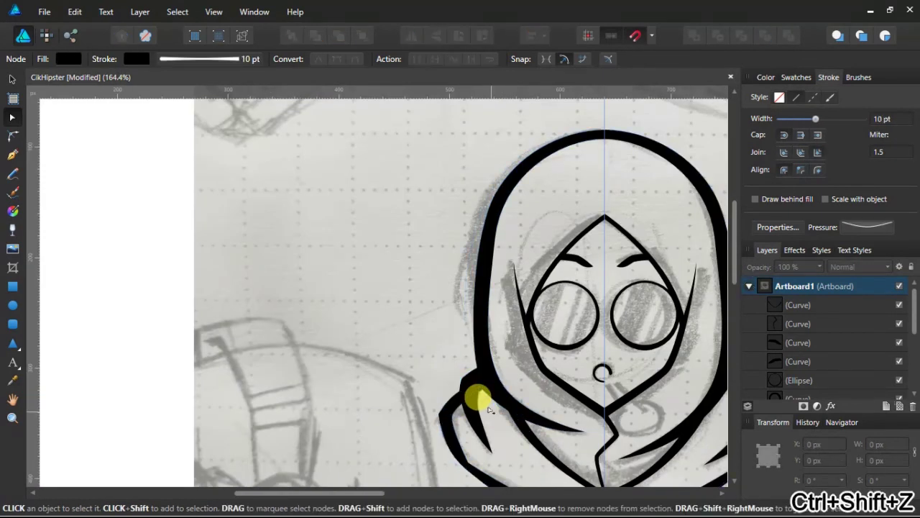
{"action": "scroll", "coordinate": [477, 391], "scroll_direction": "up", "scroll_amount": 7}
{"action": "left_click_drag", "start_coordinate": [467, 329], "coordinate": [470, 328]}
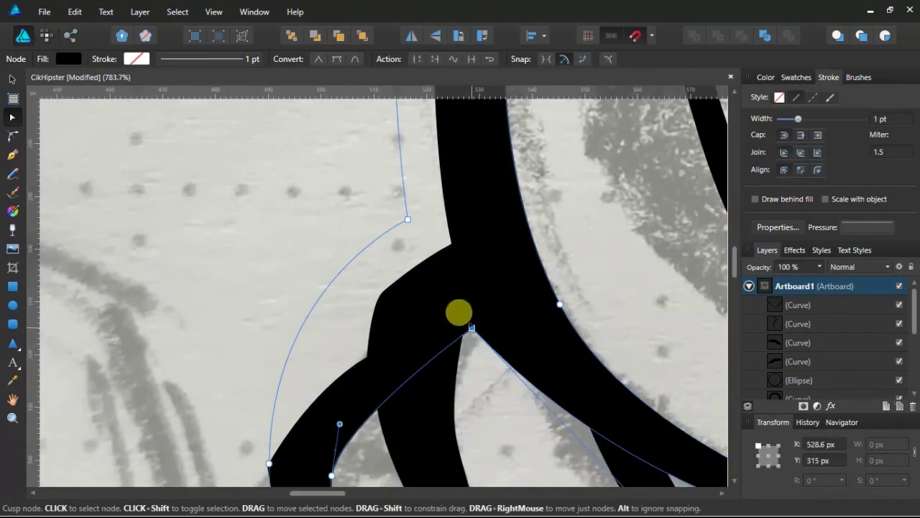
{"action": "scroll", "coordinate": [552, 350], "scroll_direction": "down", "scroll_amount": 4}
{"action": "left_click_drag", "start_coordinate": [606, 436], "coordinate": [599, 440]}
{"action": "left_click", "coordinate": [578, 437]}
{"action": "scroll", "coordinate": [575, 438], "scroll_direction": "down", "scroll_amount": 4}
Step: Add two nodes to the right shoulder's outer outline and shape a matching fold notch, bending the segment below it
{"action": "scroll", "coordinate": [613, 450], "scroll_direction": "up", "scroll_amount": 5}
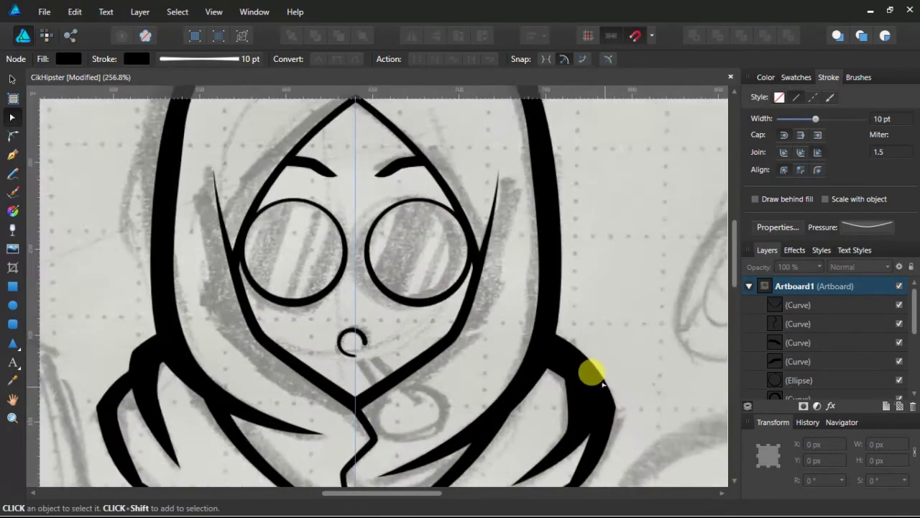
{"action": "left_click", "coordinate": [561, 319]}
{"action": "left_click", "coordinate": [561, 325]}
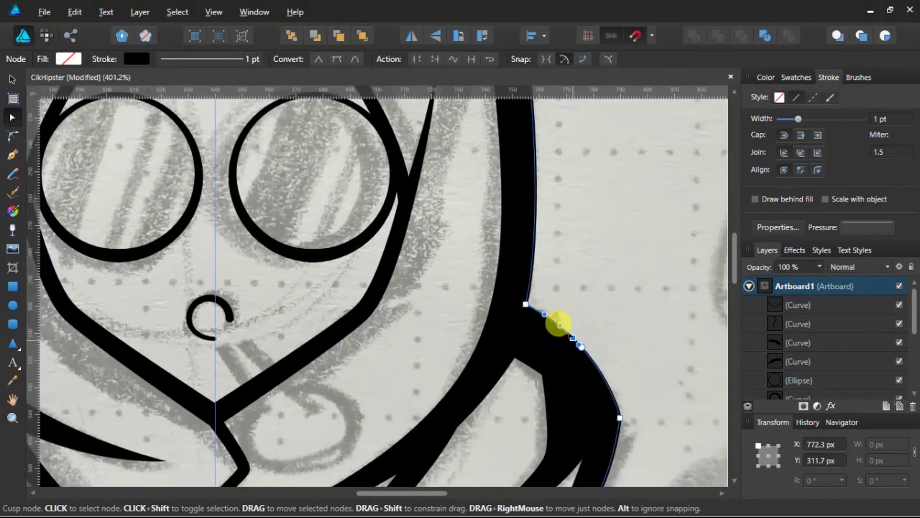
{"action": "left_click", "coordinate": [581, 346]}
{"action": "key", "text": "ctrl+z"}
{"action": "left_click_drag", "start_coordinate": [583, 348], "coordinate": [573, 267]}
{"action": "left_click", "coordinate": [573, 238]}
{"action": "left_click", "coordinate": [572, 268]}
{"action": "left_click_drag", "start_coordinate": [607, 304], "coordinate": [601, 282]}
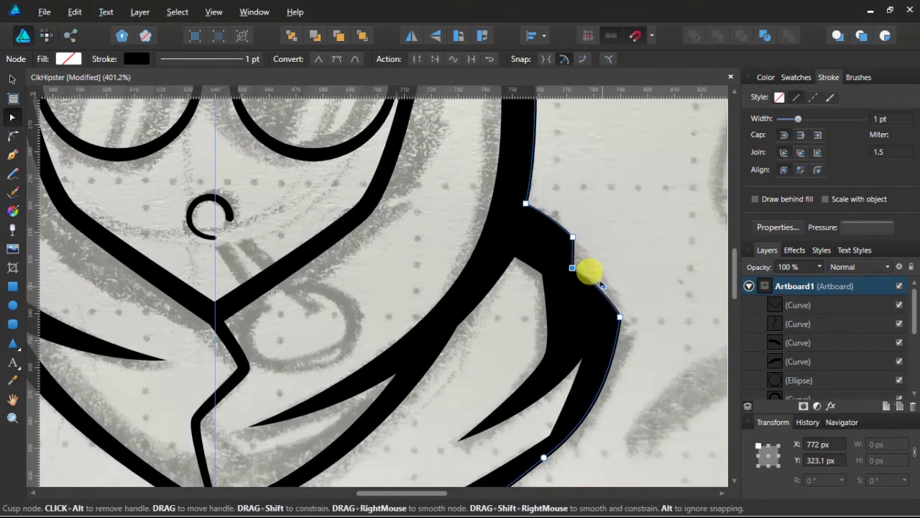
Step: Reposition the two inner nodes of the right shoulder's fold notch and bend the short outline segment between them
{"action": "left_click", "coordinate": [584, 251]}
{"action": "left_click", "coordinate": [568, 221]}
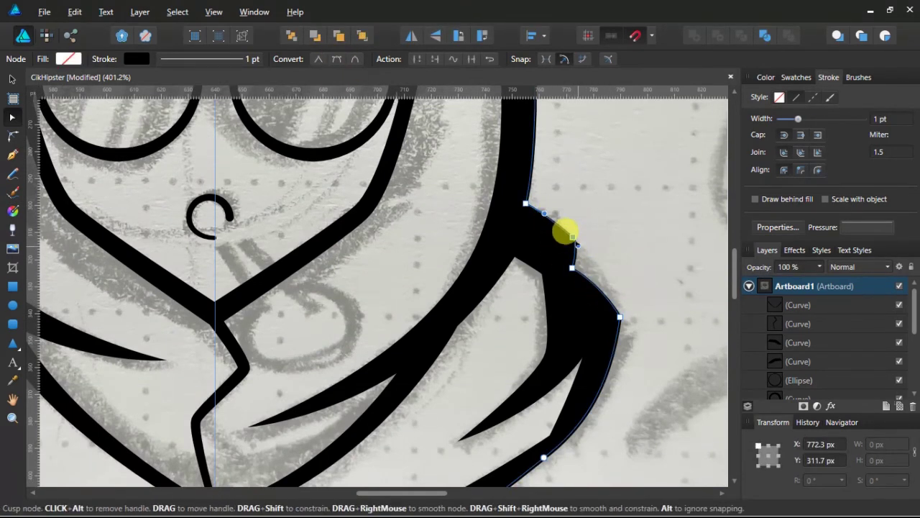
{"action": "mouse_move", "coordinate": [573, 237]}
{"action": "left_mouse_down"}
{"action": "mouse_move", "coordinate": [581, 274]}
{"action": "mouse_move", "coordinate": [577, 250]}
{"action": "left_mouse_up"}
{"action": "left_click", "coordinate": [581, 239]}
{"action": "left_click", "coordinate": [568, 241]}
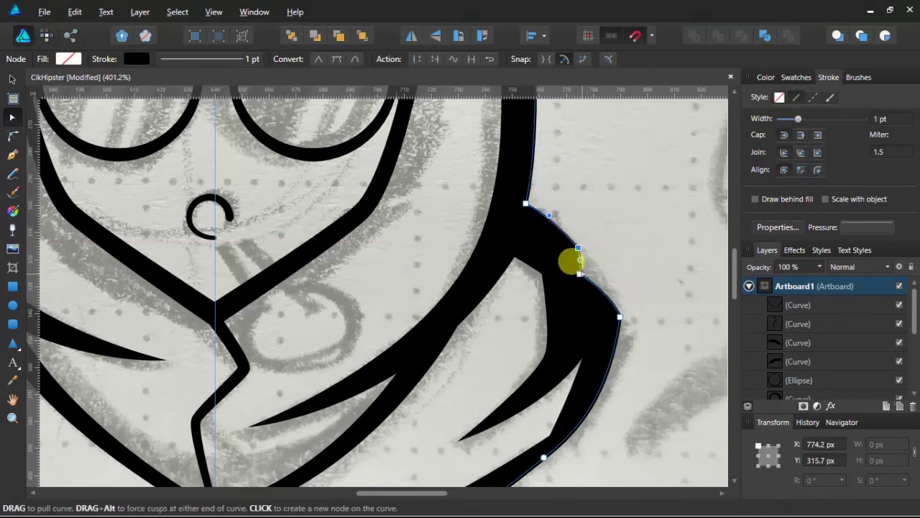
{"action": "left_click", "coordinate": [624, 253]}
{"action": "scroll", "coordinate": [625, 259], "scroll_direction": "down", "scroll_amount": 6}
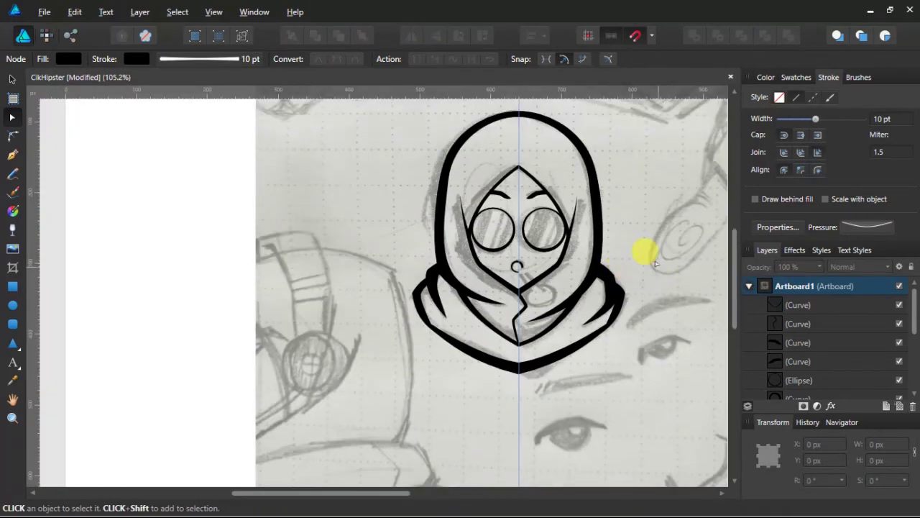
{"action": "scroll", "coordinate": [551, 319], "scroll_direction": "up", "scroll_amount": 2}
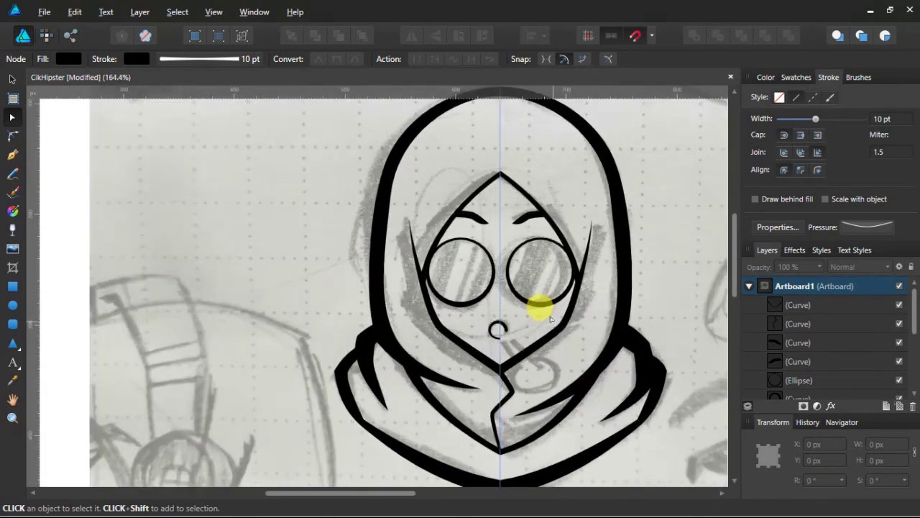
{"action": "scroll", "coordinate": [532, 312], "scroll_direction": "up", "scroll_amount": 1}
{"action": "left_click", "coordinate": [442, 298]}
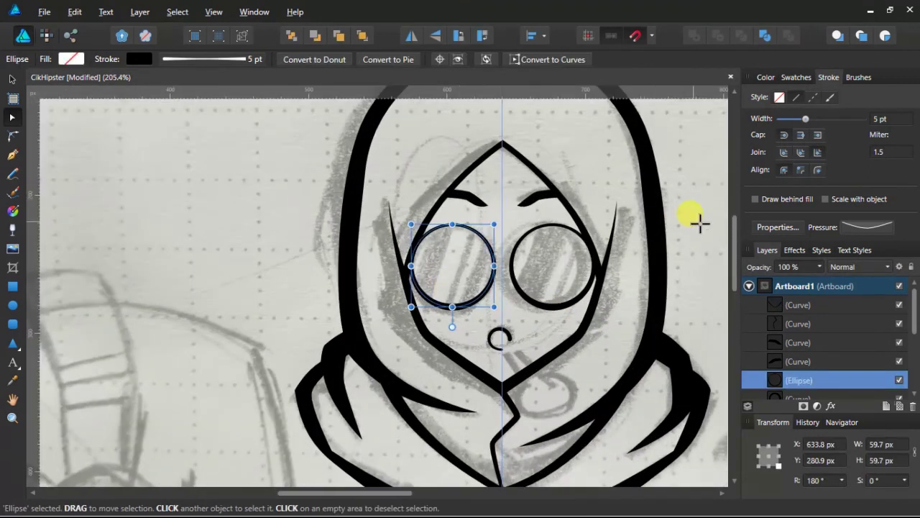
{"action": "left_click", "coordinate": [588, 381]}
Step: Draw an open lollipop-shaped outline with the Pen tool, tracing the sketched stick and round end below the mouth
{"action": "left_click", "coordinate": [14, 157]}
{"action": "scroll", "coordinate": [468, 312], "scroll_direction": "up", "scroll_amount": 3}
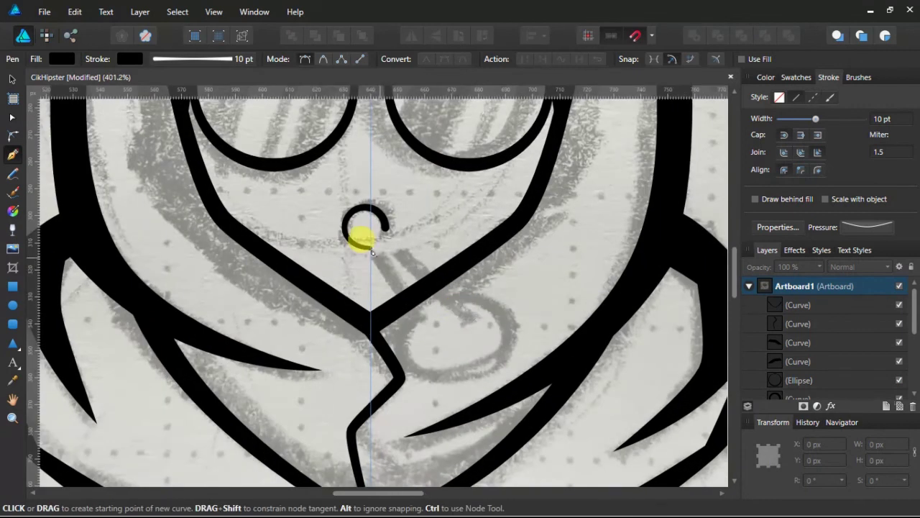
{"action": "left_click", "coordinate": [379, 257]}
{"action": "left_click", "coordinate": [417, 320]}
{"action": "left_click", "coordinate": [408, 362]}
{"action": "left_click", "coordinate": [486, 367]}
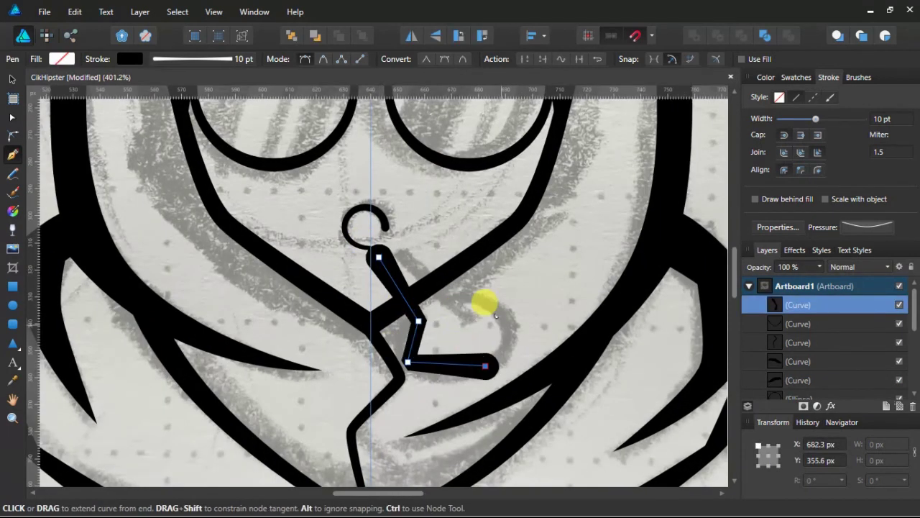
{"action": "left_click", "coordinate": [506, 314]}
{"action": "left_click", "coordinate": [447, 303]}
{"action": "left_click", "coordinate": [403, 252]}
Step: Give the lollipop outline a uniform pressure profile, flat caps and a 5 pt stroke width
{"action": "left_click", "coordinate": [867, 227]}
{"action": "left_click", "coordinate": [859, 356]}
{"action": "left_click", "coordinate": [818, 137]}
{"action": "left_click", "coordinate": [801, 136]}
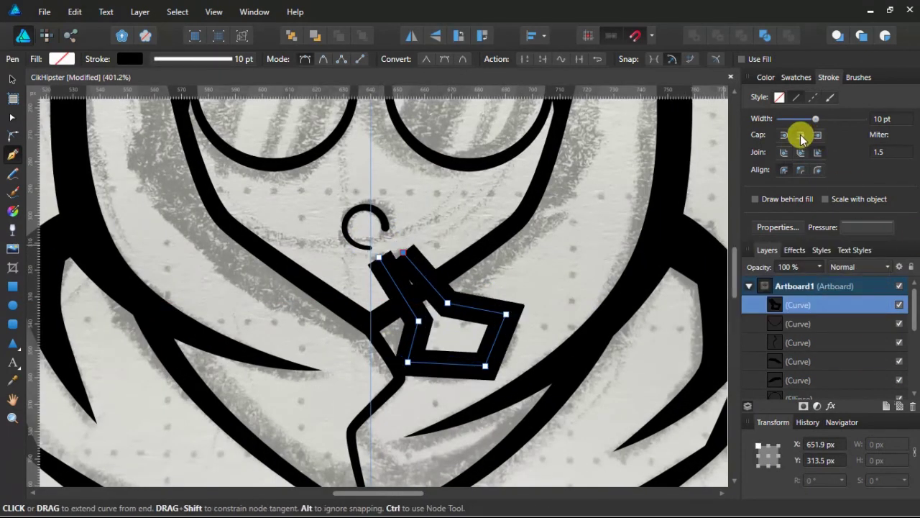
{"action": "type", "text": "5"}
{"action": "key", "text": "Return"}
Step: Convert the three outer nodes of the lollipop's round end to smooth and start reshaping it from the nodes on its right side
{"action": "key", "text": "a"}
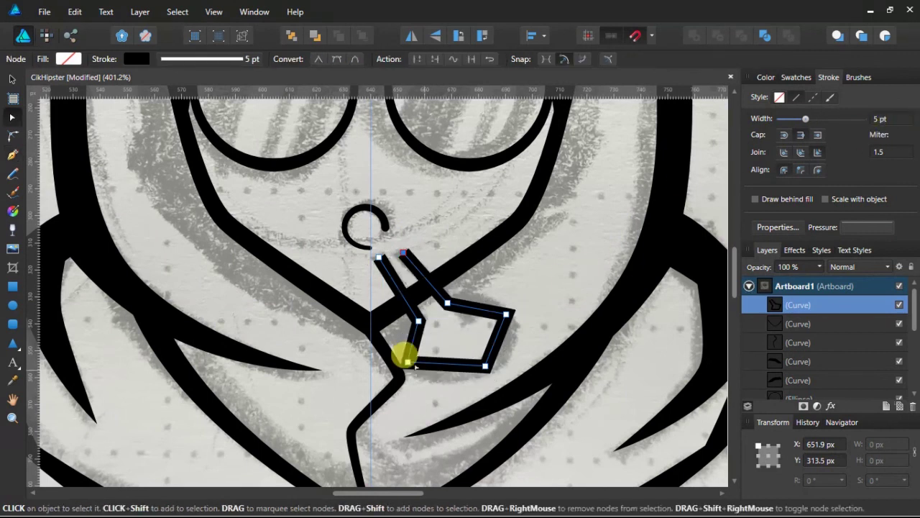
{"action": "left_click", "coordinate": [337, 60]}
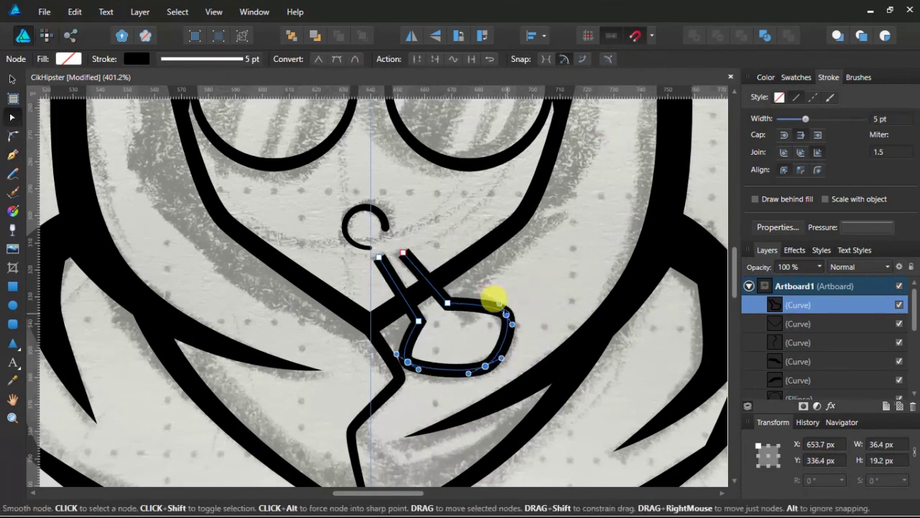
{"action": "key", "text": "ctrl+z"}
{"action": "left_click_drag", "start_coordinate": [507, 314], "coordinate": [495, 309]}
{"action": "left_click", "coordinate": [506, 315]}
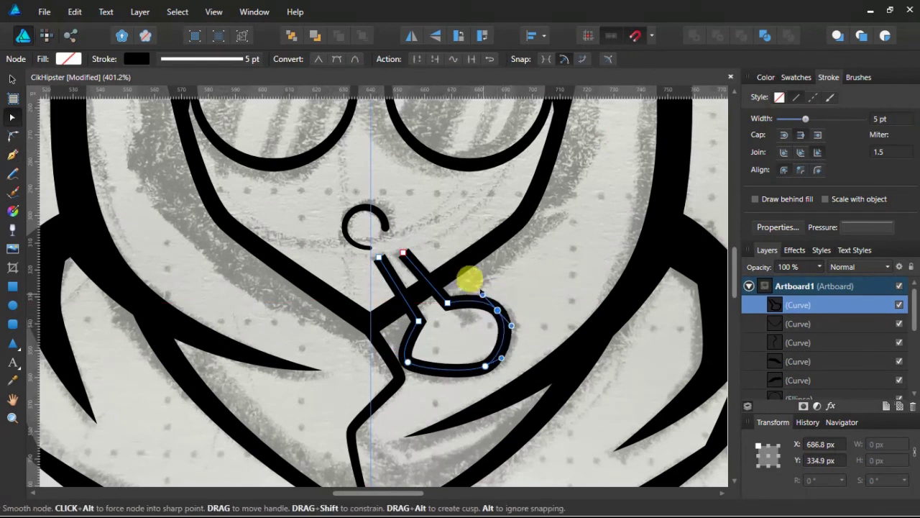
{"action": "left_click_drag", "start_coordinate": [485, 366], "coordinate": [514, 358]}
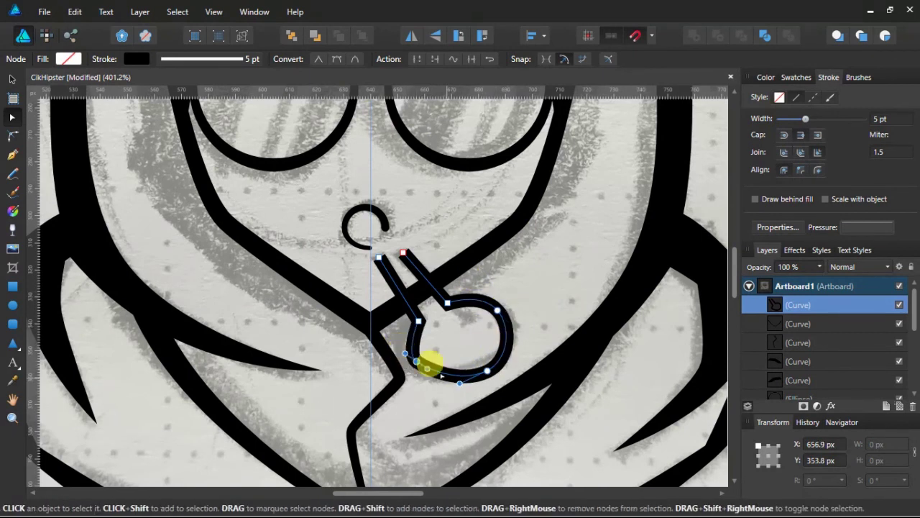
Step: Fine-tune the smooth nodes and handles of the lollipop's head into an even round shape
{"action": "left_click", "coordinate": [416, 360]}
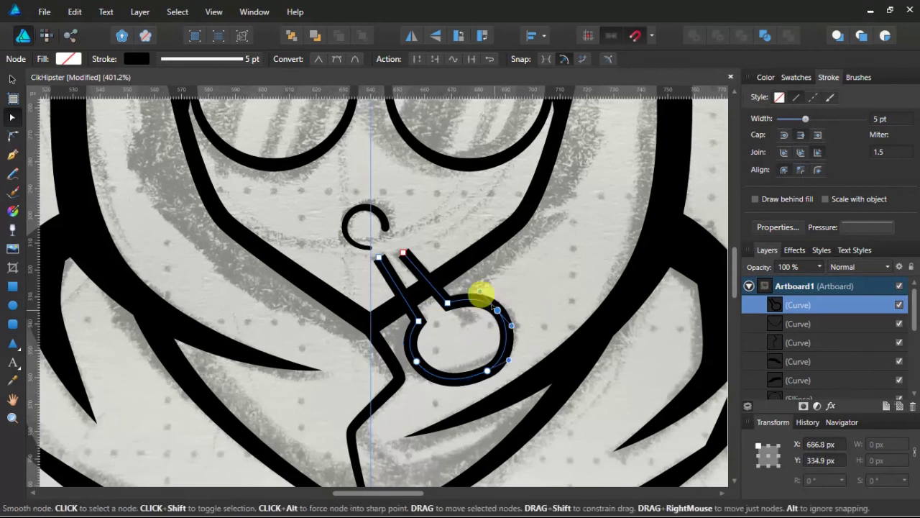
{"action": "left_click", "coordinate": [497, 310]}
{"action": "left_click", "coordinate": [487, 370]}
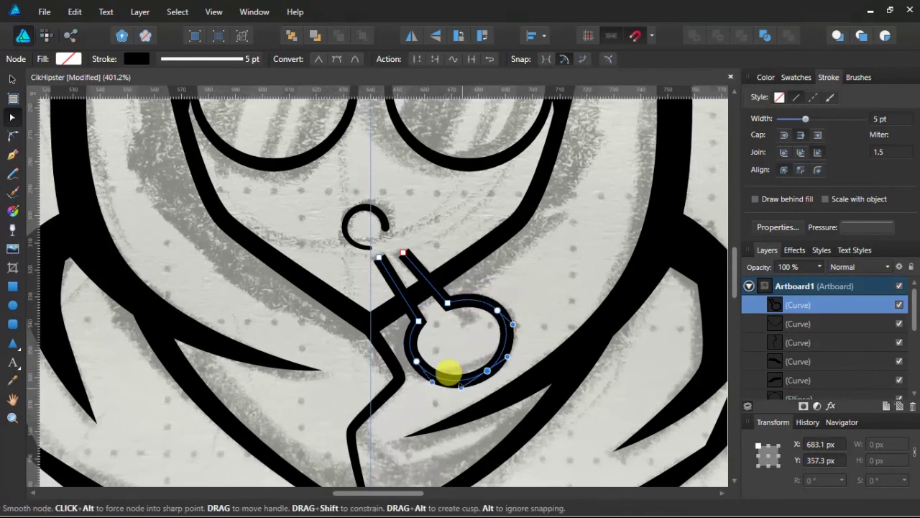
{"action": "left_click_drag", "start_coordinate": [416, 361], "coordinate": [416, 367]}
{"action": "left_click_drag", "start_coordinate": [487, 371], "coordinate": [489, 372]}
{"action": "left_click", "coordinate": [547, 323]}
{"action": "left_click", "coordinate": [484, 368]}
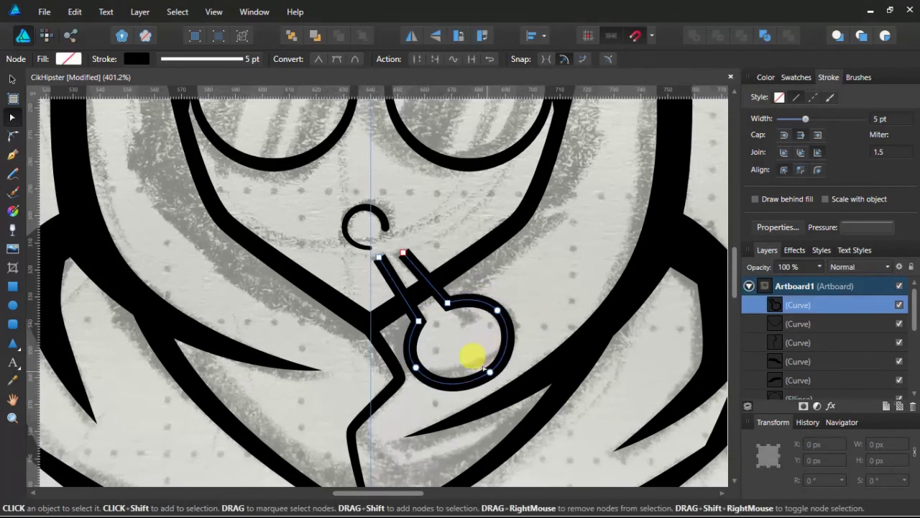
{"action": "scroll", "coordinate": [489, 352], "scroll_direction": "down", "scroll_amount": 2}
{"action": "left_click", "coordinate": [524, 323]}
{"action": "scroll", "coordinate": [486, 292], "scroll_direction": "down", "scroll_amount": 1}
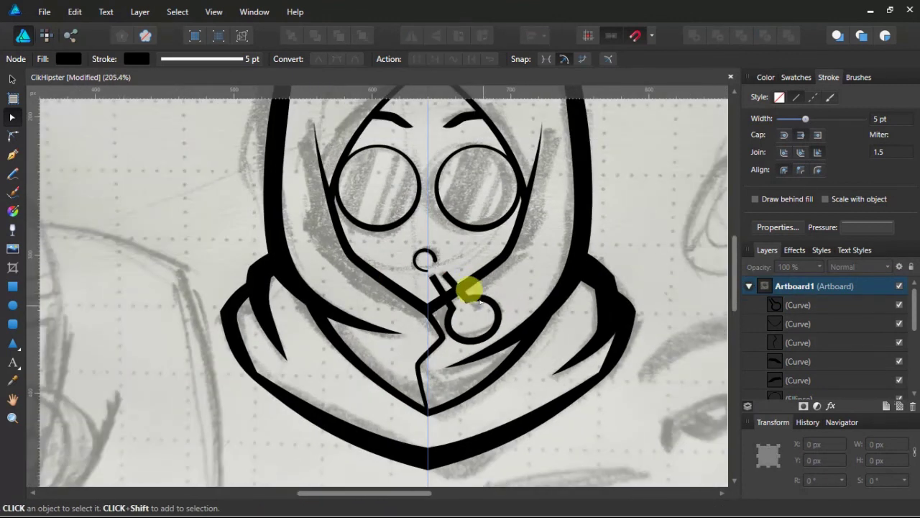
Step: Fill the lollipop shape with white
{"action": "left_click", "coordinate": [480, 300]}
{"action": "left_click", "coordinate": [765, 77]}
{"action": "left_click", "coordinate": [796, 77]}
{"action": "left_click", "coordinate": [834, 152]}
{"action": "left_click", "coordinate": [721, 185]}
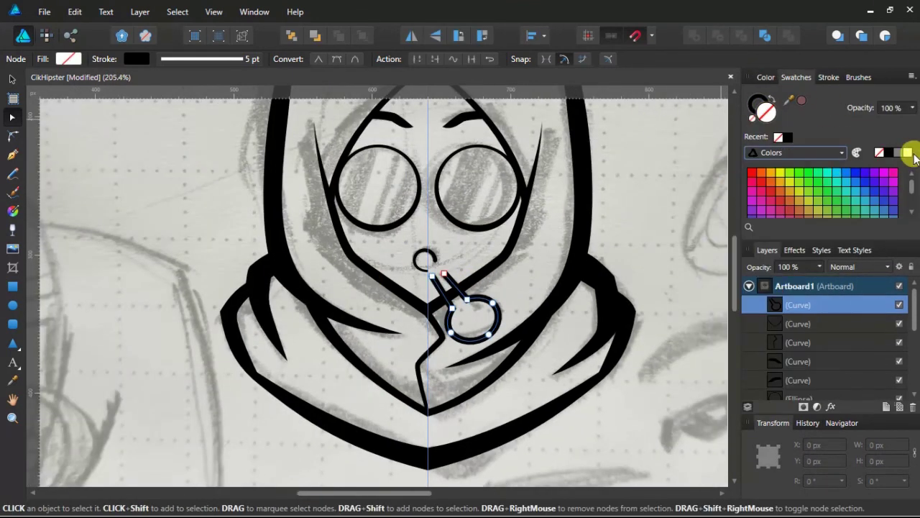
{"action": "left_click", "coordinate": [907, 152]}
{"action": "left_click", "coordinate": [507, 261]}
Step: Give the lollipop stroke square caps and shift the stick's two open end nodes just below the mouth
{"action": "scroll", "coordinate": [467, 268], "scroll_direction": "up", "scroll_amount": 5}
{"action": "left_click", "coordinate": [411, 264]}
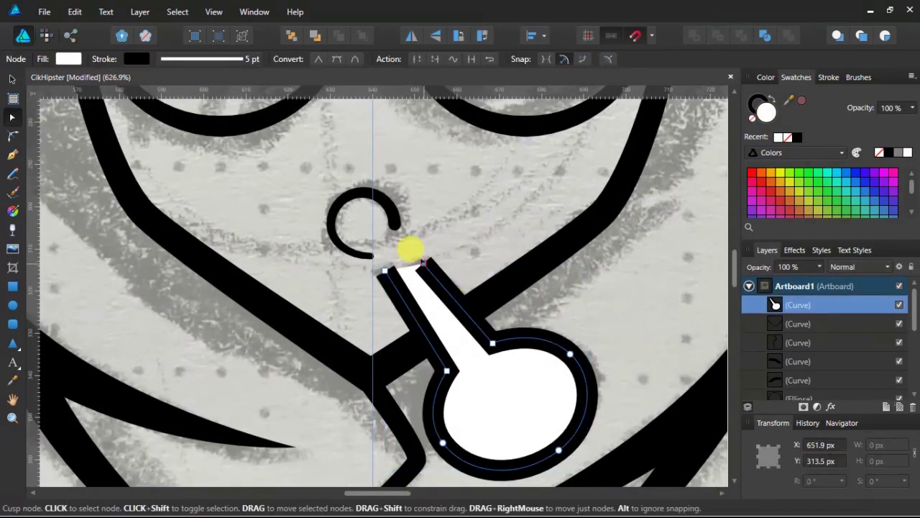
{"action": "left_click", "coordinate": [834, 77]}
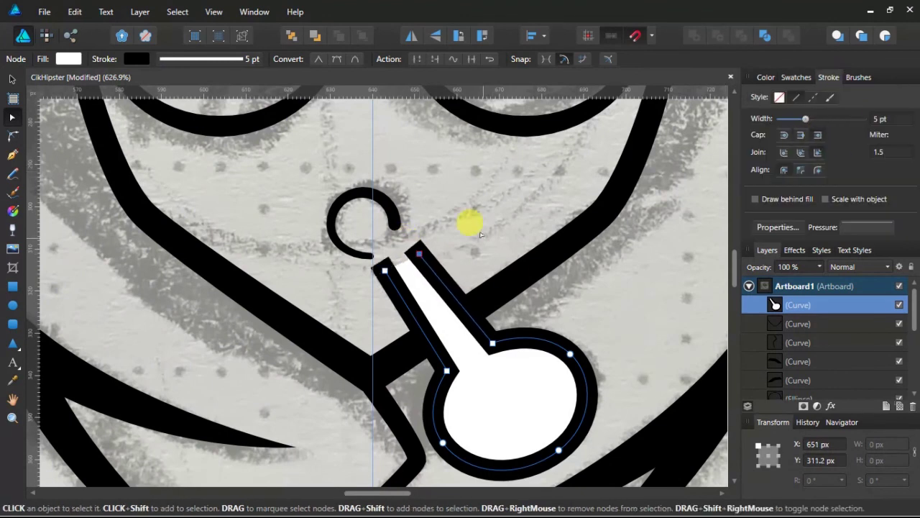
{"action": "left_click_drag", "start_coordinate": [385, 271], "coordinate": [389, 277]}
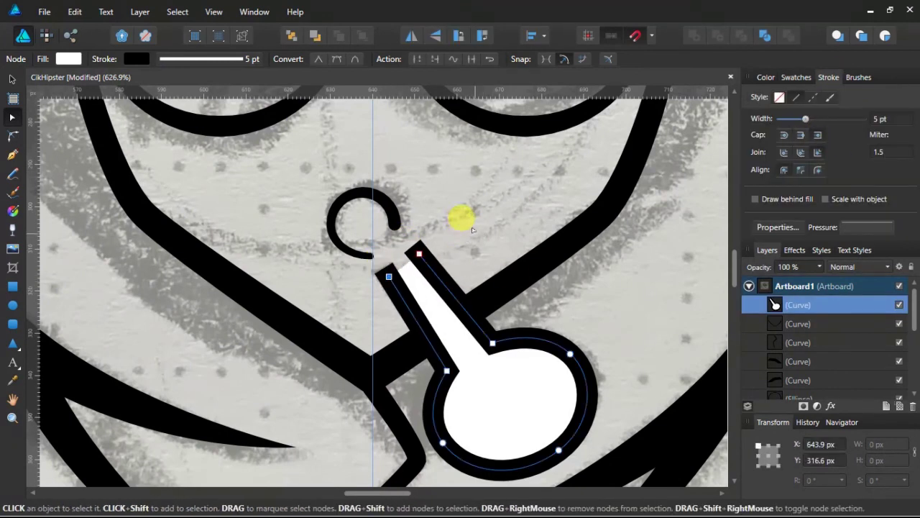
Step: Set the lollipop outline's stroke width to 3 pt
{"action": "scroll", "coordinate": [472, 237], "scroll_direction": "down", "scroll_amount": 8}
{"action": "scroll", "coordinate": [472, 250], "scroll_direction": "up", "scroll_amount": 2}
{"action": "left_click", "coordinate": [892, 121]}
{"action": "type", "text": "3"}
{"action": "key", "text": "Return"}
{"action": "left_click", "coordinate": [574, 356]}
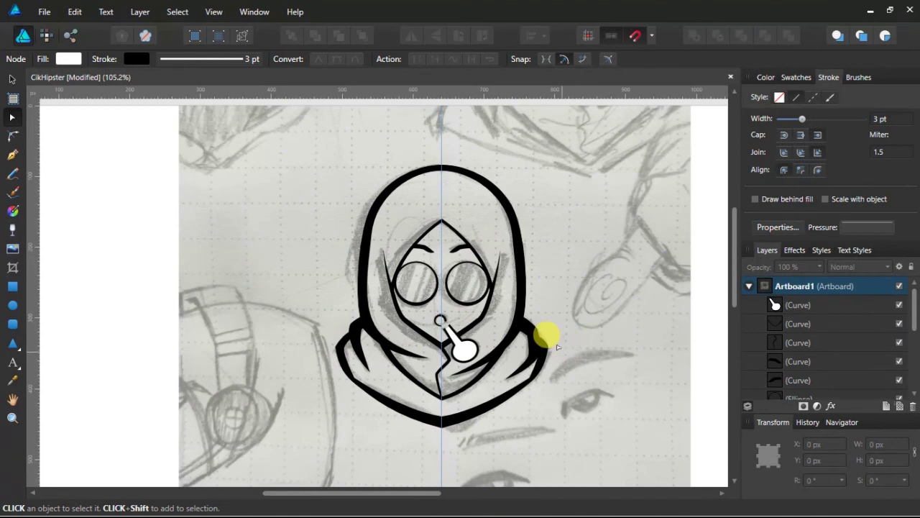
Step: Adjust the corner node where the right edge of the lollipop's stick meets its round head
{"action": "scroll", "coordinate": [449, 327], "scroll_direction": "up", "scroll_amount": 8}
{"action": "left_click", "coordinate": [330, 258]}
{"action": "left_click", "coordinate": [436, 329]}
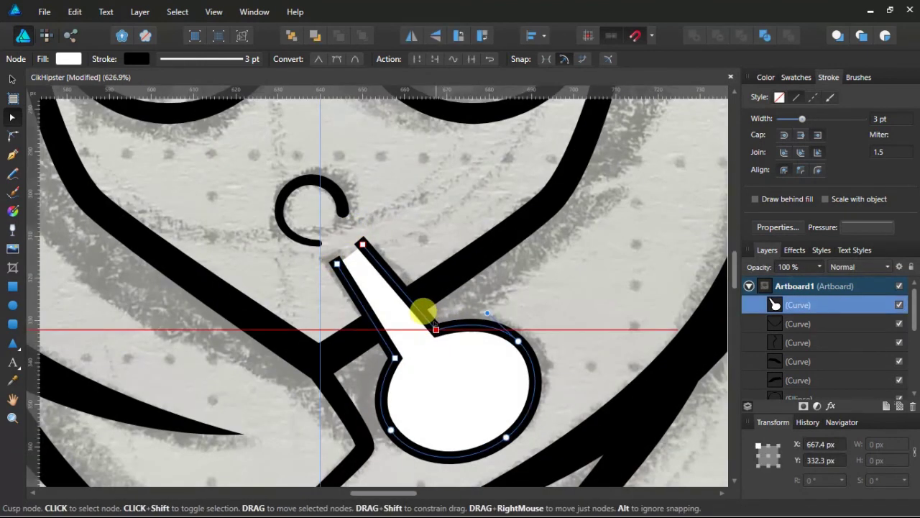
{"action": "left_click", "coordinate": [542, 322]}
{"action": "scroll", "coordinate": [554, 333], "scroll_direction": "down", "scroll_amount": 8}
Step: Draw a straight diagonal reflection line across the left lens with the Pen tool, inserted inside the lens ellipse
{"action": "scroll", "coordinate": [553, 268], "scroll_direction": "up", "scroll_amount": 2}
{"action": "scroll", "coordinate": [519, 345], "scroll_direction": "up", "scroll_amount": 4}
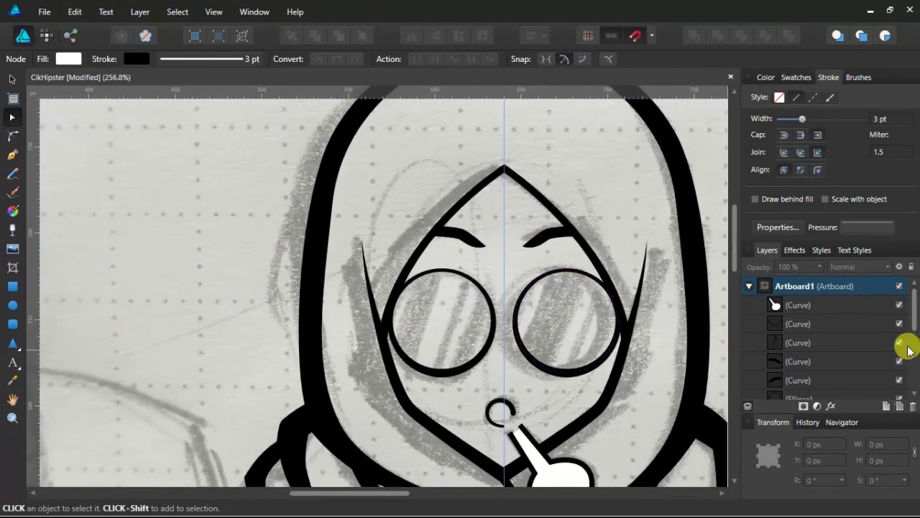
{"action": "left_click", "coordinate": [444, 368]}
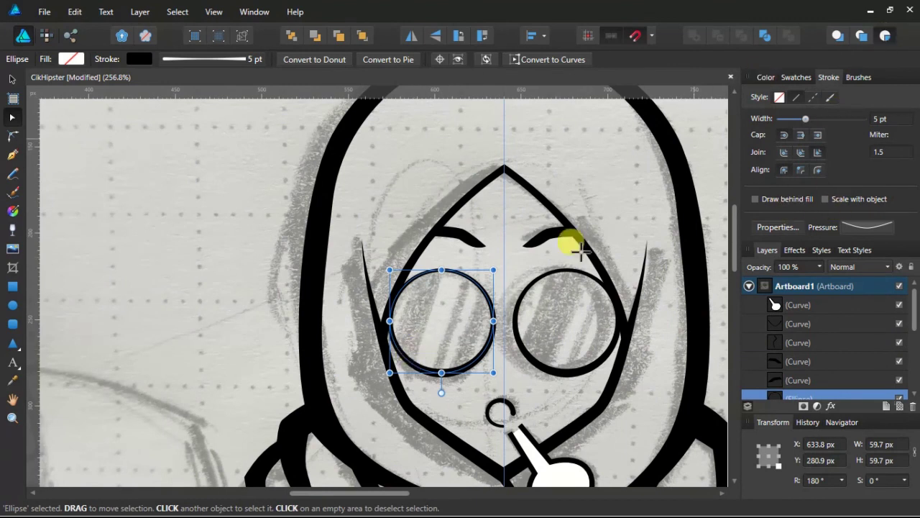
{"action": "key", "text": "p"}
{"action": "scroll", "coordinate": [437, 264], "scroll_direction": "up", "scroll_amount": 3}
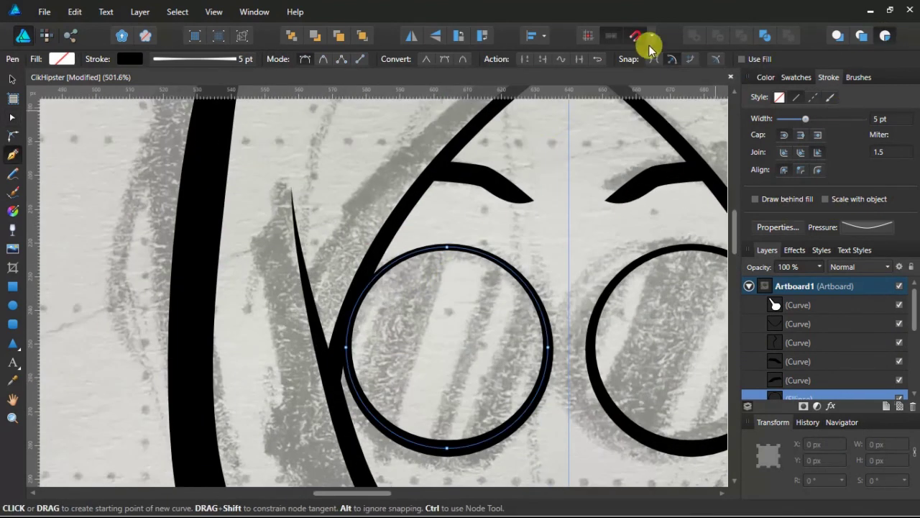
{"action": "left_click", "coordinate": [446, 247]}
{"action": "left_click", "coordinate": [377, 424]}
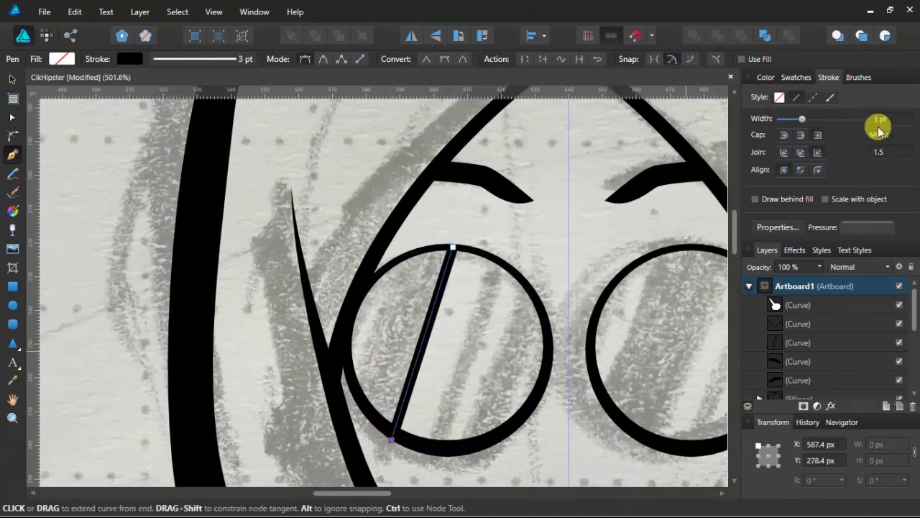